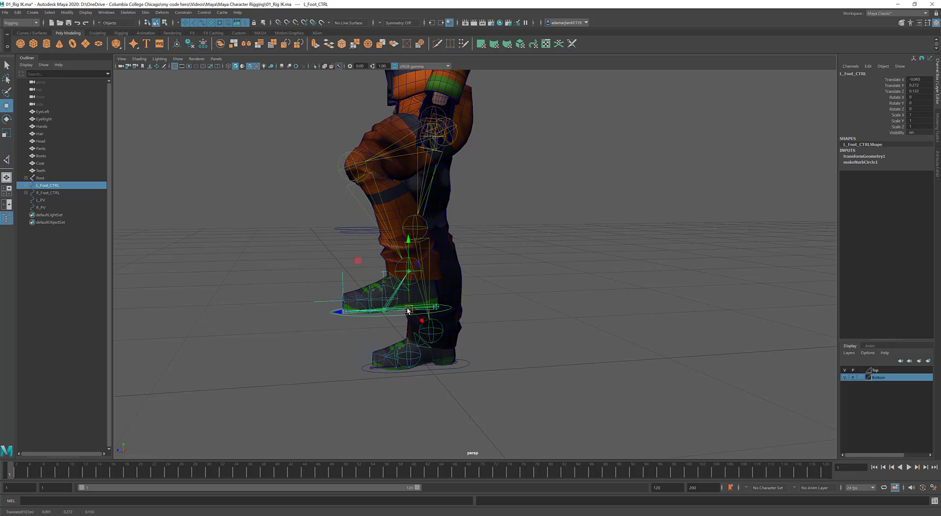
# Undo the left foot control's last move so the leg returns to its rest pose.
pyautogui.hotkey('ctrl', 'z')
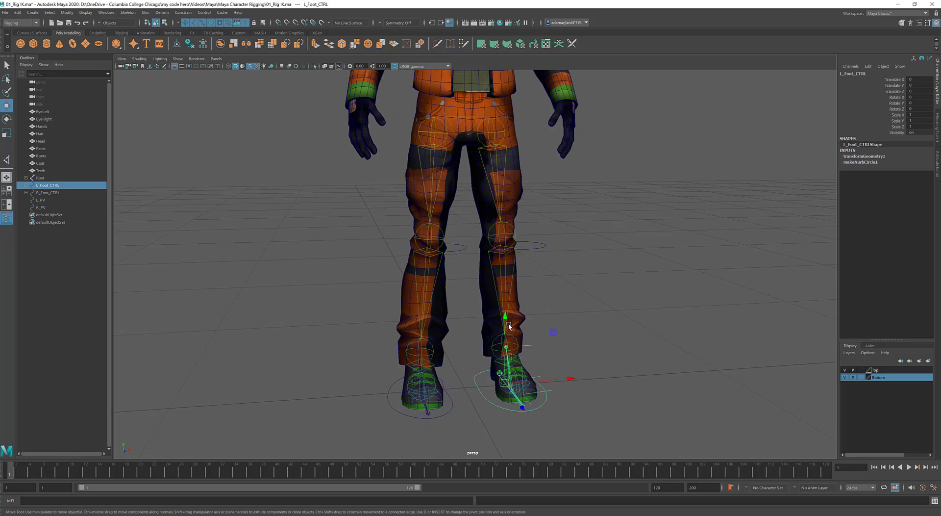
pyautogui.keyDown('alt'); pyautogui.moveTo(507, 324); pyautogui.dragTo(494, 262, button='middle'); pyautogui.keyUp('alt')
pyautogui.keyDown('alt'); pyautogui.moveTo(493, 262); pyautogui.dragTo(519, 314, button='right'); pyautogui.keyUp('alt')
pyautogui.keyDown('alt'); pyautogui.moveTo(519, 313); pyautogui.dragTo(505, 298); pyautogui.keyUp('alt')
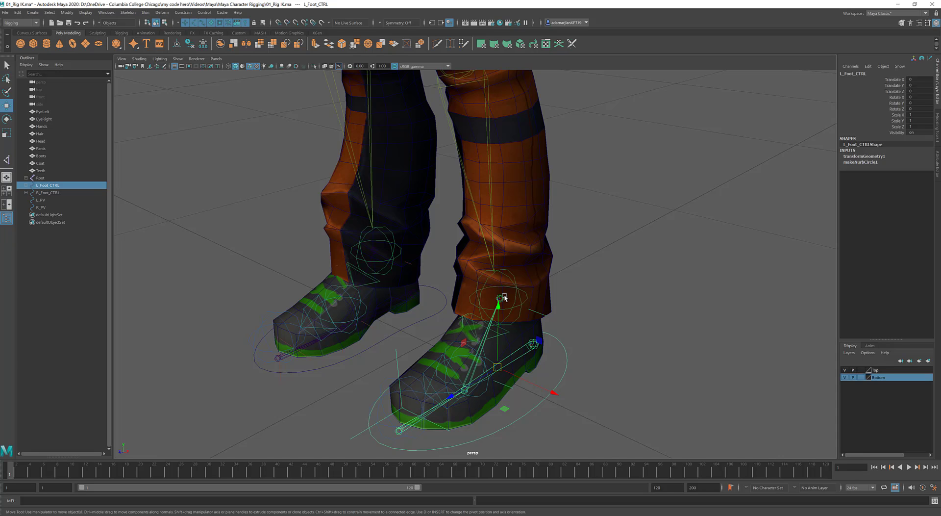
pyautogui.keyDown('alt'); pyautogui.moveTo(393, 311); pyautogui.dragTo(408, 308); pyautogui.keyUp('alt')
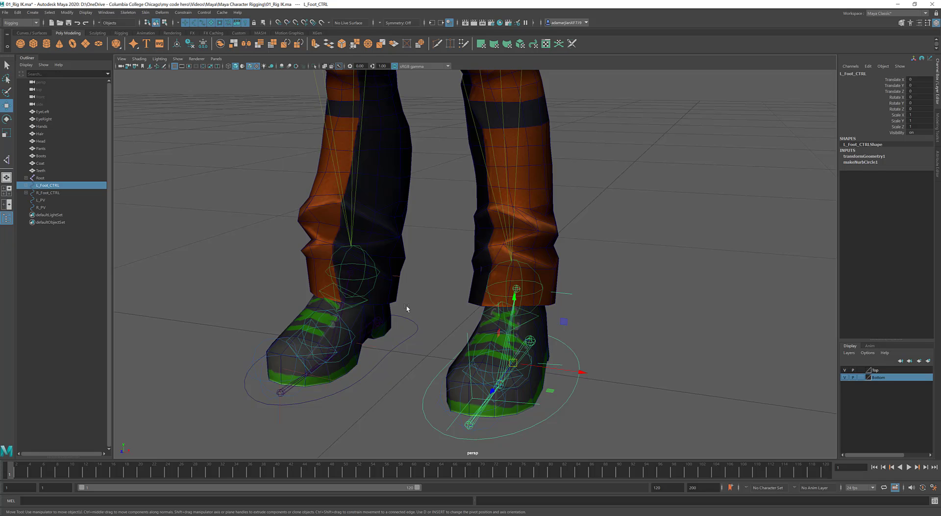
pyautogui.keyDown('alt'); pyautogui.moveTo(408, 307); pyautogui.dragTo(456, 301); pyautogui.keyUp('alt')
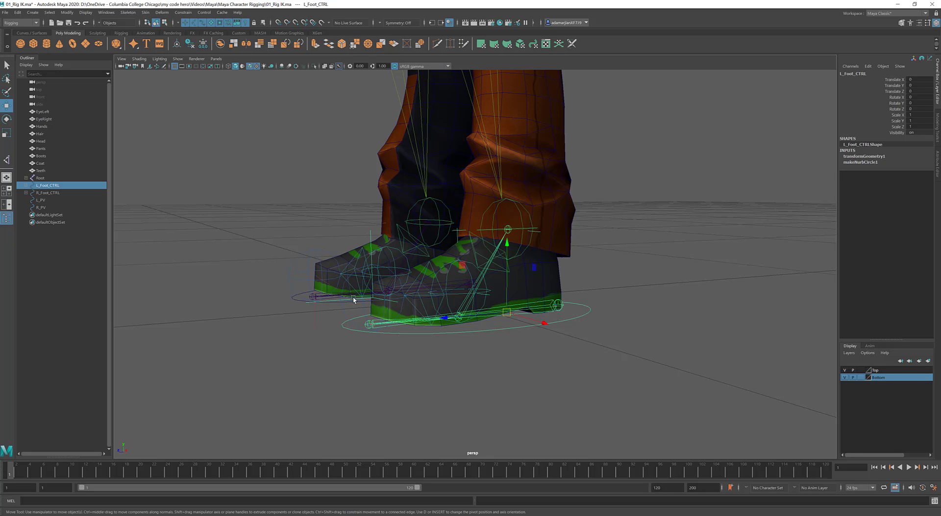
# Test the left toe bend by raising the toe's IK handle, and undo the move.
pyautogui.click(335, 301)
pyautogui.keyDown('alt'); pyautogui.moveTo(385, 311); pyautogui.dragTo(339, 300); pyautogui.keyUp('alt')
pyautogui.moveTo(329, 224); pyautogui.dragTo(336, 165)
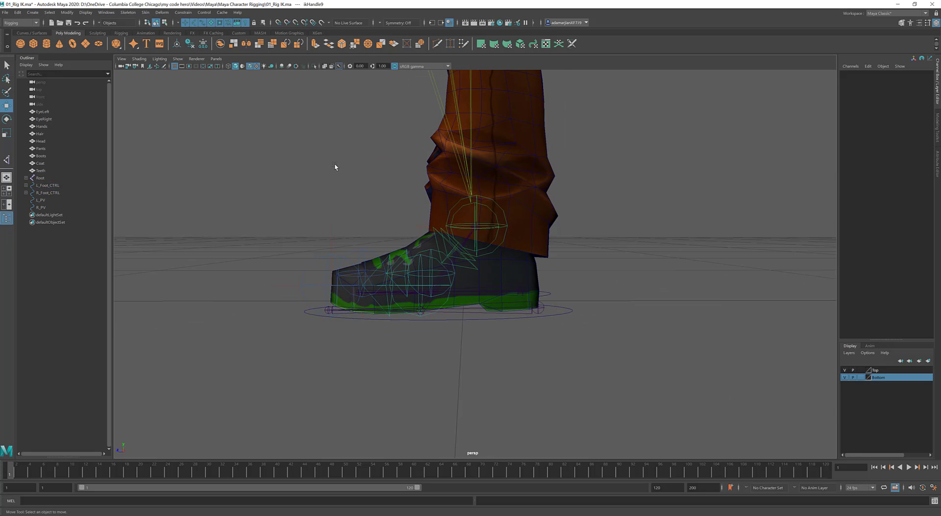
pyautogui.hotkey('ctrl', 'z')
pyautogui.moveTo(333, 215); pyautogui.dragTo(334, 142)
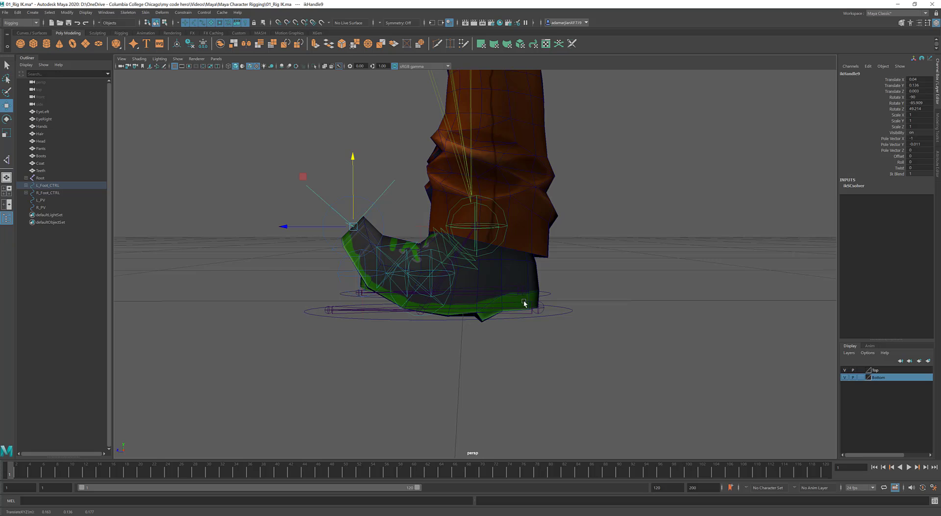
pyautogui.keyDown('alt'); pyautogui.moveTo(474, 336); pyautogui.dragTo(498, 284); pyautogui.keyUp('alt')
pyautogui.hotkey('ctrl', 'z')
pyautogui.keyDown('alt'); pyautogui.moveTo(441, 250); pyautogui.dragTo(529, 300); pyautogui.keyUp('alt')
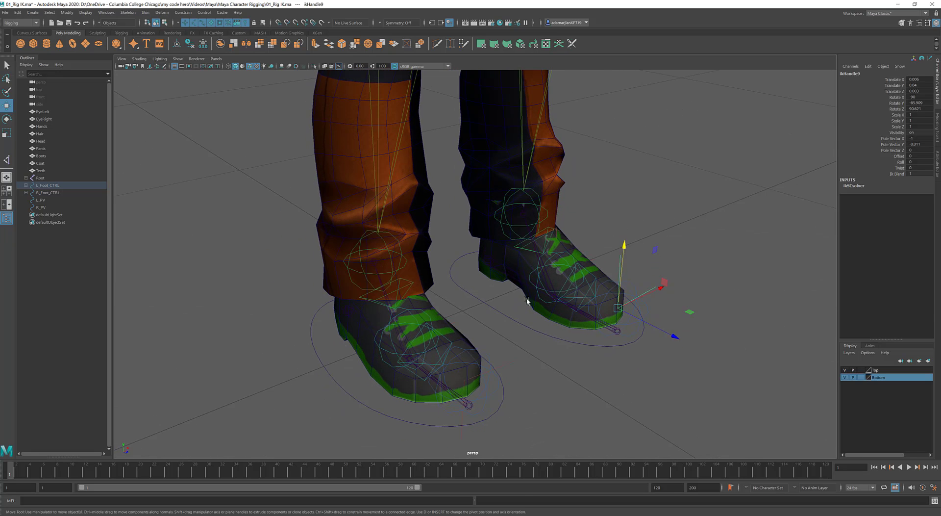
# Create a new display layer containing the inverse joint chains of both feet.
pyautogui.click(488, 260)
pyautogui.keyDown('alt'); pyautogui.moveTo(340, 309); pyautogui.dragTo(354, 309); pyautogui.keyUp('alt')
pyautogui.keyDown('shift'); pyautogui.click(377, 347); pyautogui.keyUp('shift')
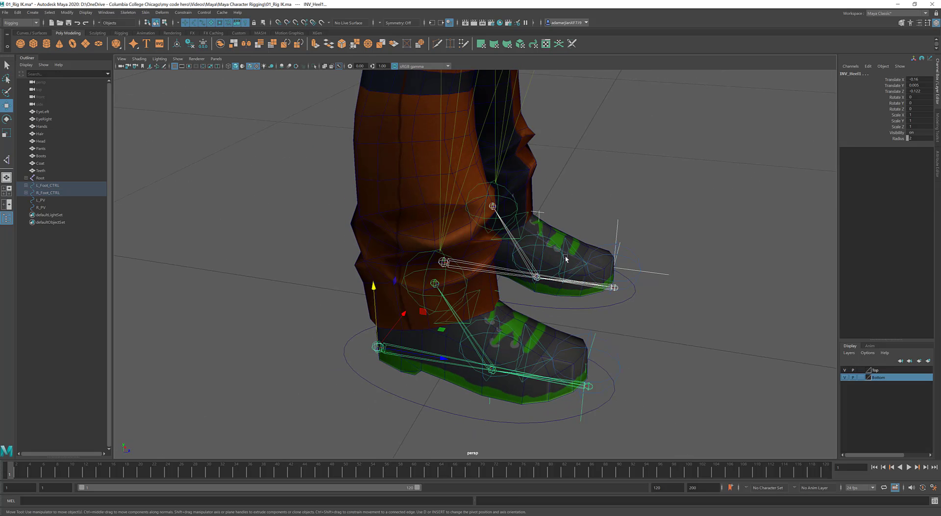
pyautogui.keyDown('alt'); pyautogui.moveTo(610, 343); pyautogui.dragTo(544, 342); pyautogui.keyUp('alt')
pyautogui.click(919, 370)
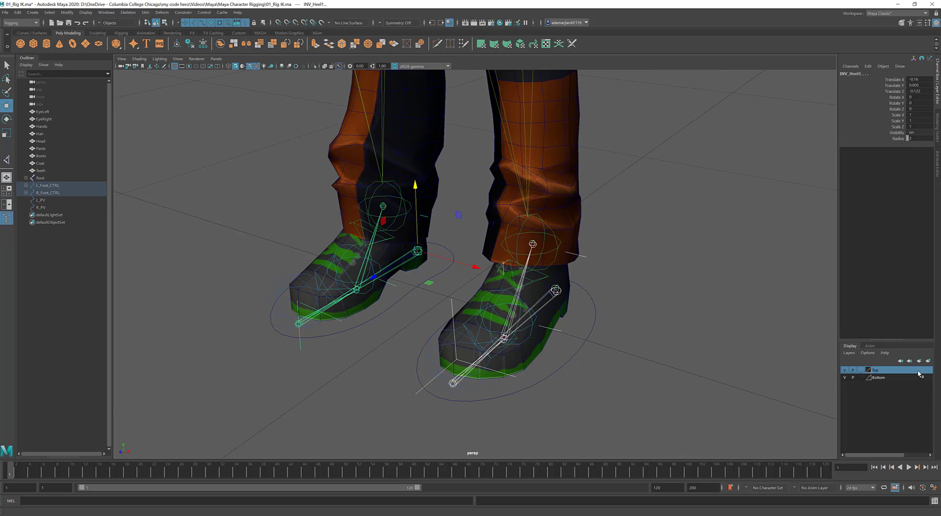
pyautogui.click(928, 361)
# Rename the new display layer ReverseFoot, save it, hide the layer and clear the selection.
pyautogui.doubleClick(878, 370)
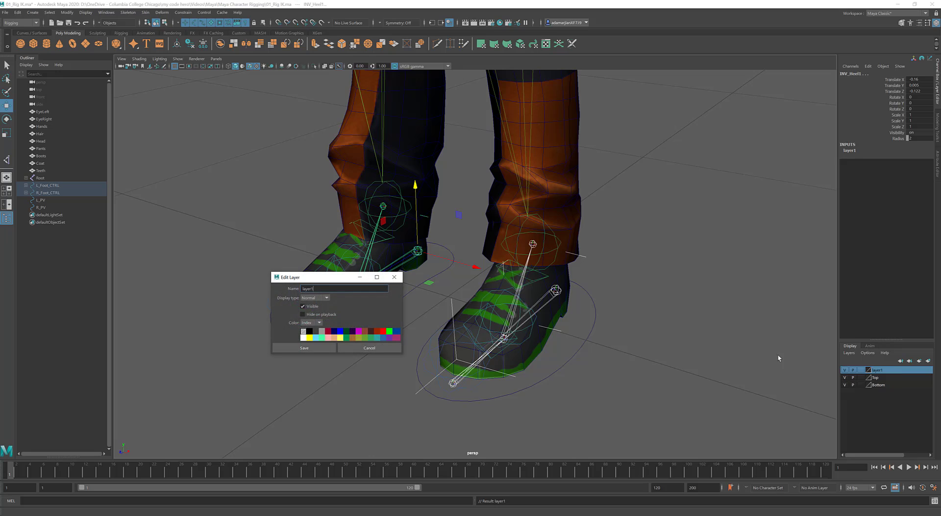
pyautogui.moveTo(338, 288); pyautogui.dragTo(239, 282)
pyautogui.write('ReverseFoot')
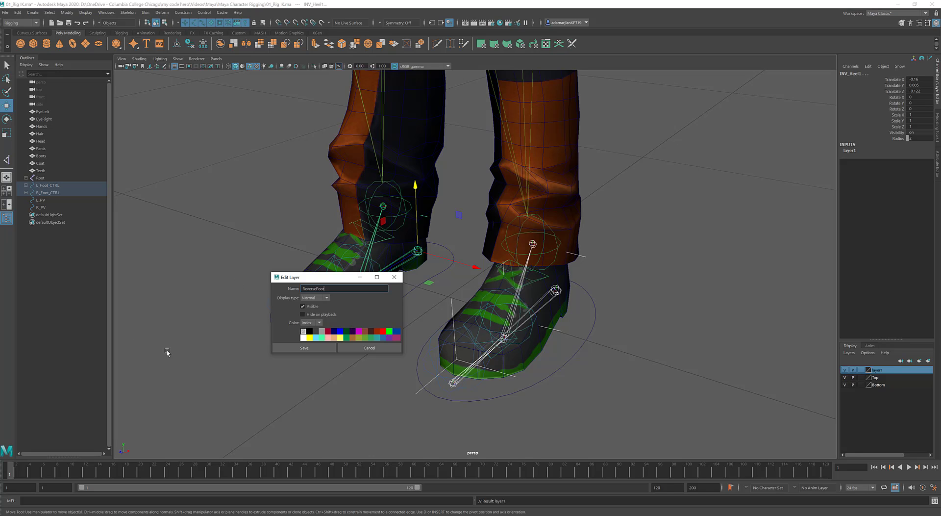
pyautogui.click(304, 347)
pyautogui.click(844, 370)
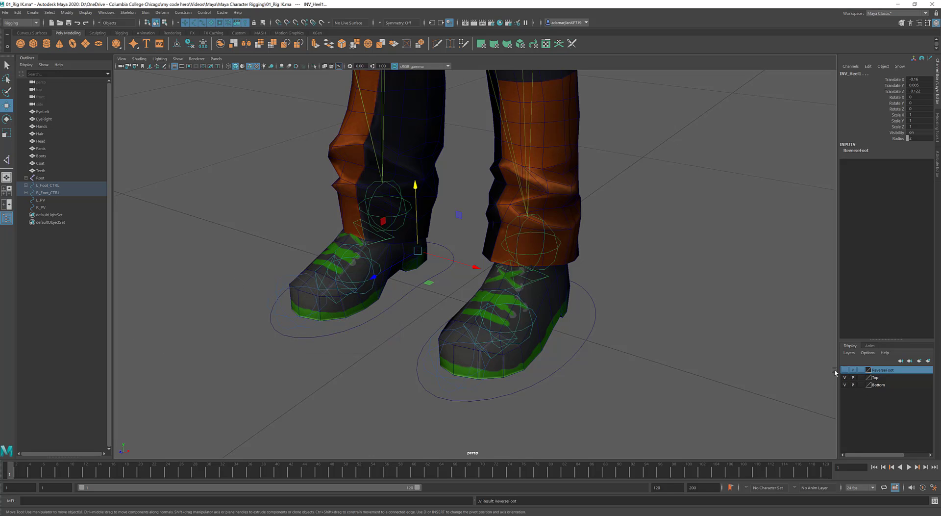
pyautogui.click(644, 356)
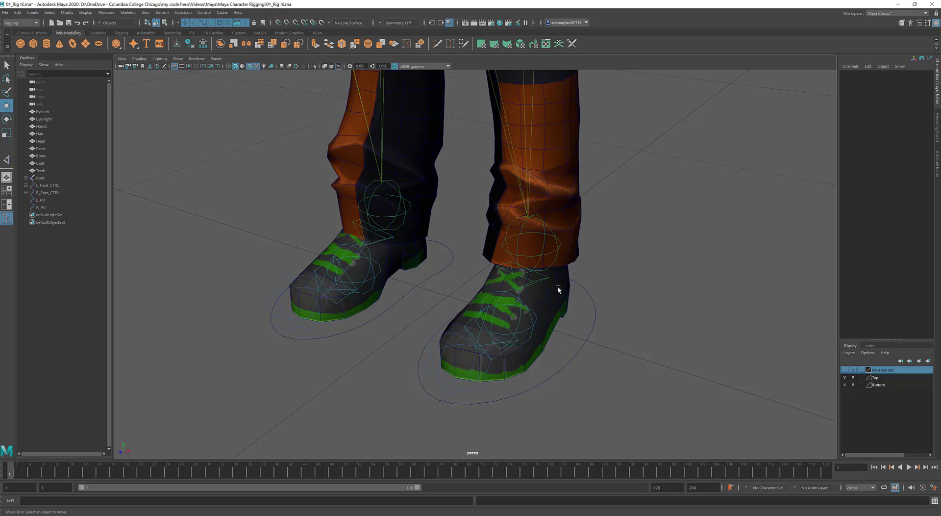
# Show the ReverseFoot layer, try raising the L_Toe joint, undo it and select the left toe's IK handle.
pyautogui.moveTo(524, 239); pyautogui.dragTo(430, 332)
pyautogui.keyDown('alt'); pyautogui.moveTo(430, 332); pyautogui.dragTo(490, 319, button='right'); pyautogui.keyUp('alt')
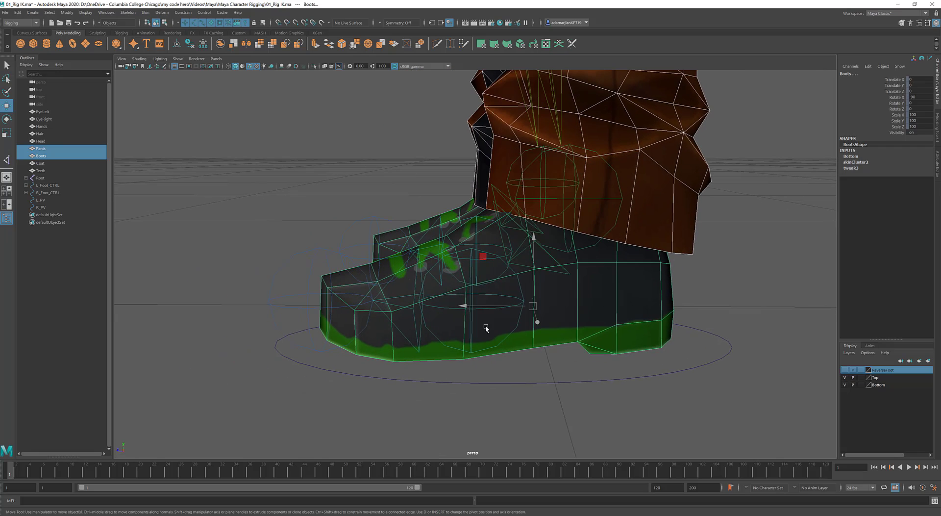
pyautogui.click(845, 370)
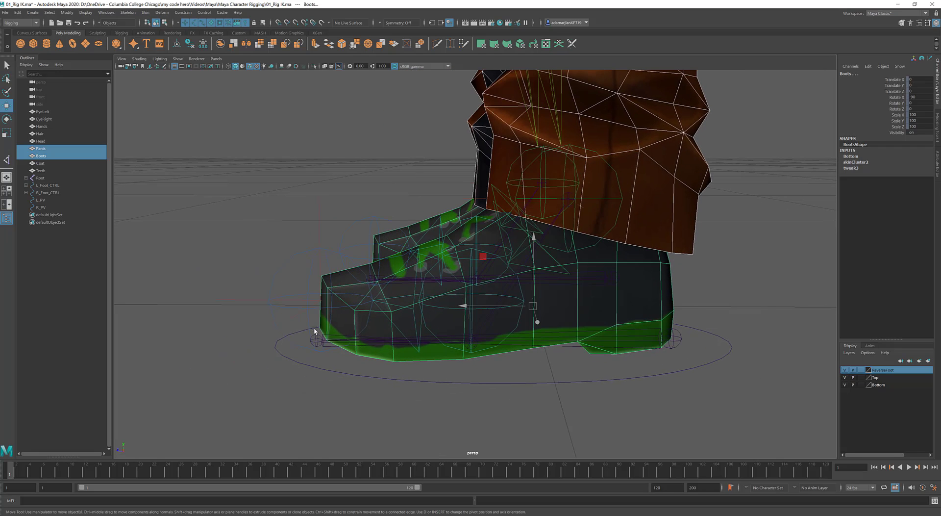
pyautogui.moveTo(288, 253); pyautogui.dragTo(299, 265)
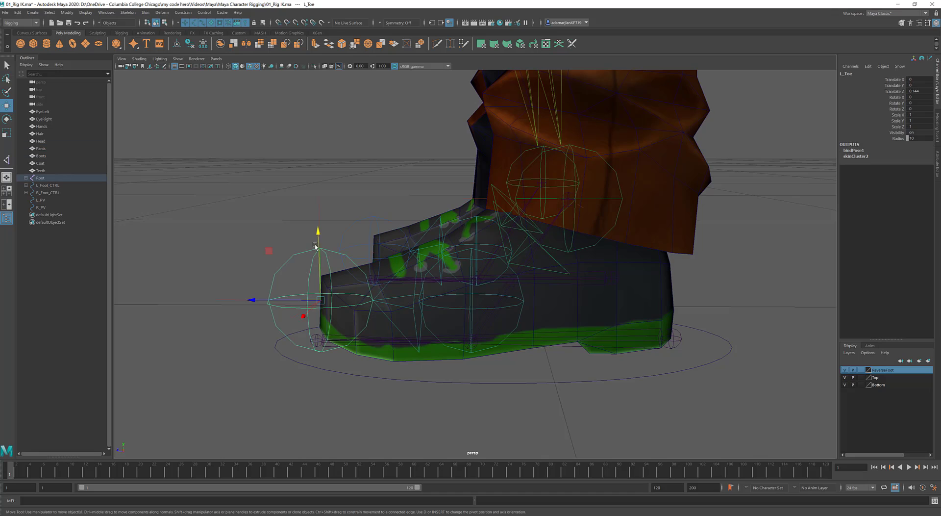
pyautogui.moveTo(318, 231); pyautogui.dragTo(319, 215)
pyautogui.hotkey('ctrl', 'z')
pyautogui.moveTo(269, 290); pyautogui.dragTo(243, 335)
pyautogui.keyDown('alt'); pyautogui.moveTo(324, 228); pyautogui.dragTo(425, 380); pyautogui.keyUp('alt')
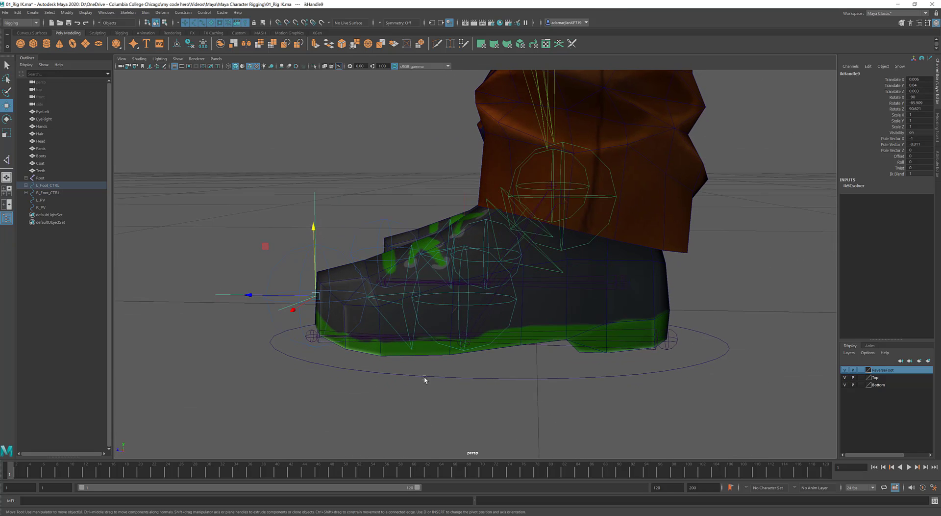
# Test a heel lift by rotating the left INV_Ball joint, undo the rotation and hide the ReverseFoot layer.
pyautogui.click(465, 341)
pyautogui.press('e')
pyautogui.keyDown('alt'); pyautogui.moveTo(512, 324); pyautogui.dragTo(544, 281); pyautogui.keyUp('alt')
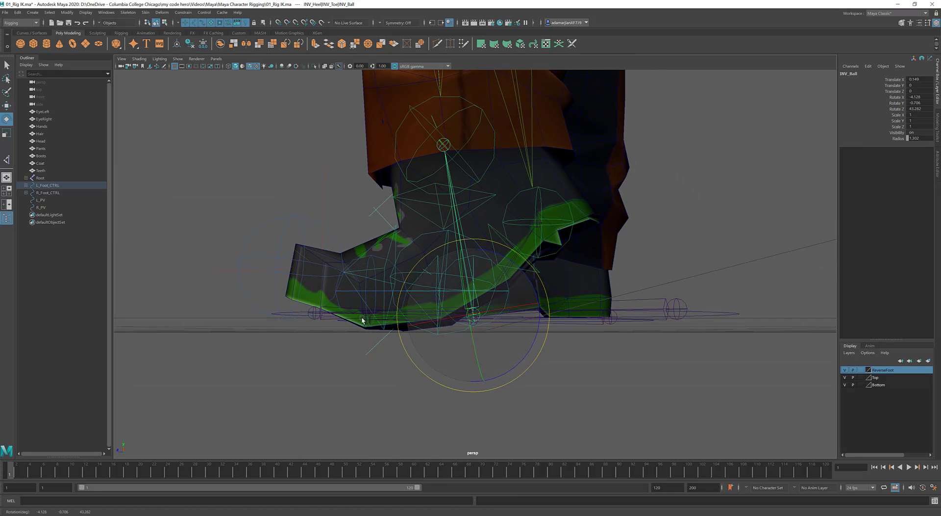
pyautogui.hotkey('ctrl', 'z')
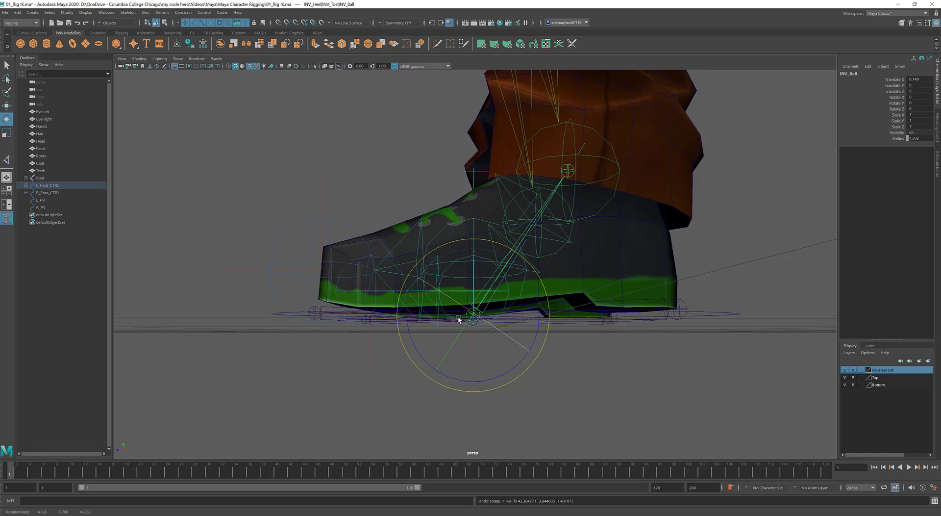
pyautogui.keyDown('alt'); pyautogui.moveTo(315, 380); pyautogui.dragTo(319, 390); pyautogui.keyUp('alt')
pyautogui.click(844, 370)
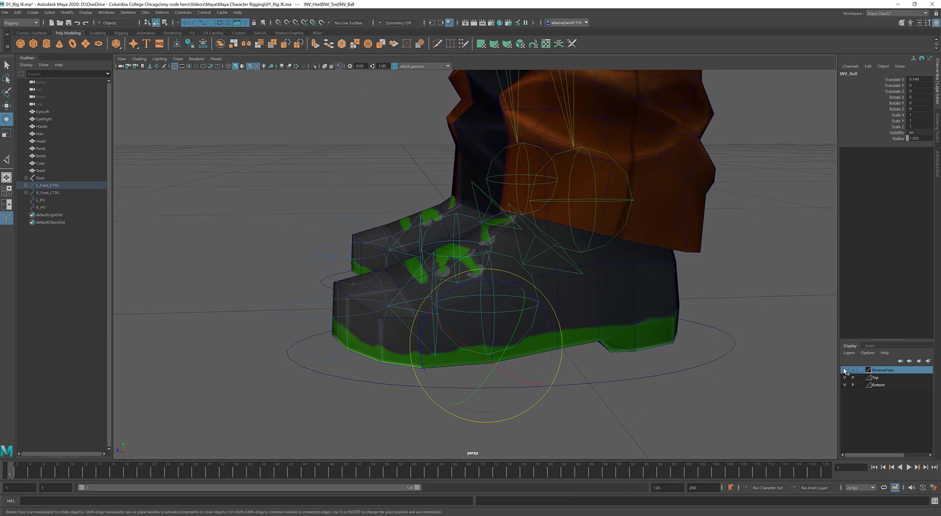
# Rename the left foot's ball joint L_Ball.
pyautogui.moveTo(298, 311); pyautogui.dragTo(299, 312)
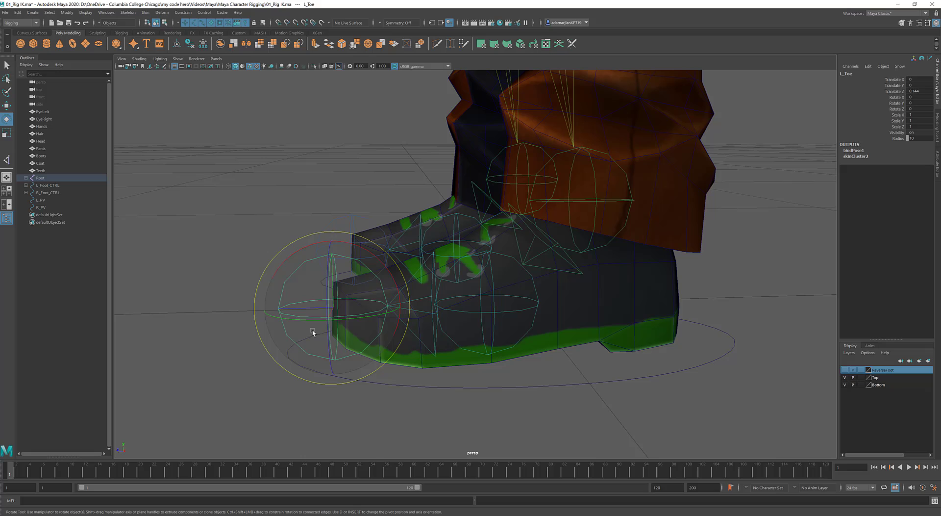
pyautogui.click(485, 295)
pyautogui.keyDown('alt'); pyautogui.moveTo(484, 295); pyautogui.dragTo(404, 311); pyautogui.keyUp('alt')
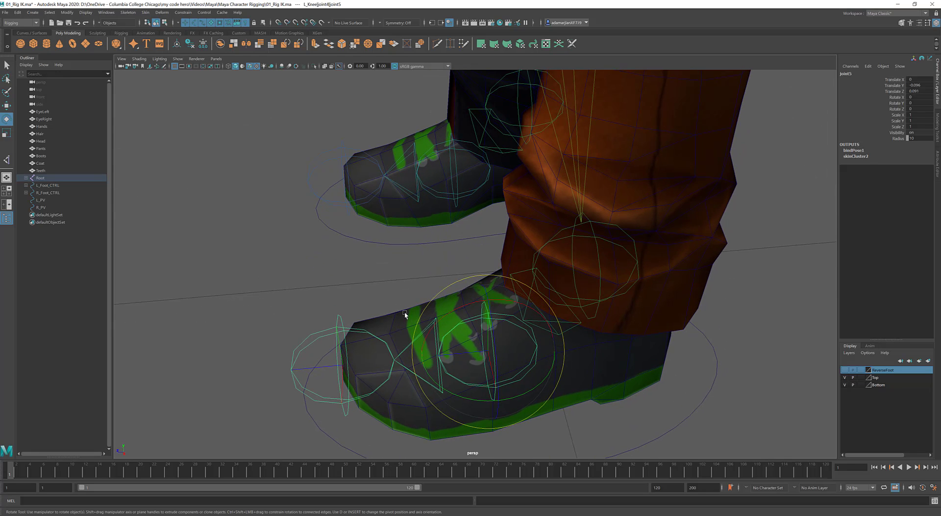
pyautogui.click(404, 310)
pyautogui.keyDown('alt'); pyautogui.moveTo(394, 358); pyautogui.dragTo(553, 358); pyautogui.keyUp('alt')
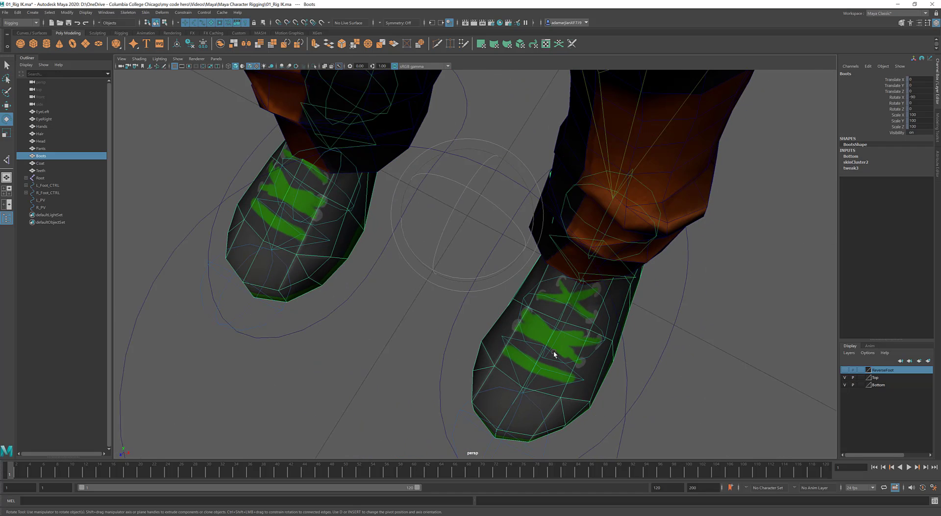
pyautogui.click(719, 372)
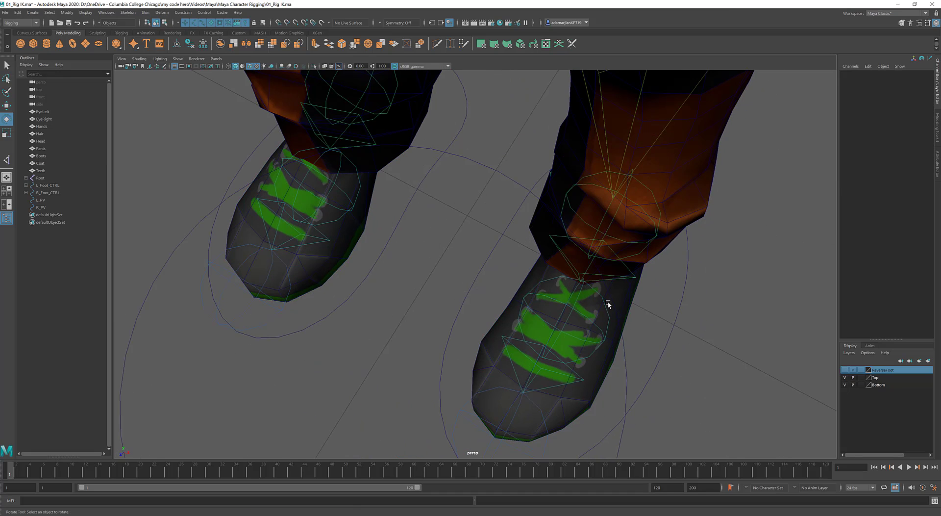
pyautogui.click(603, 304)
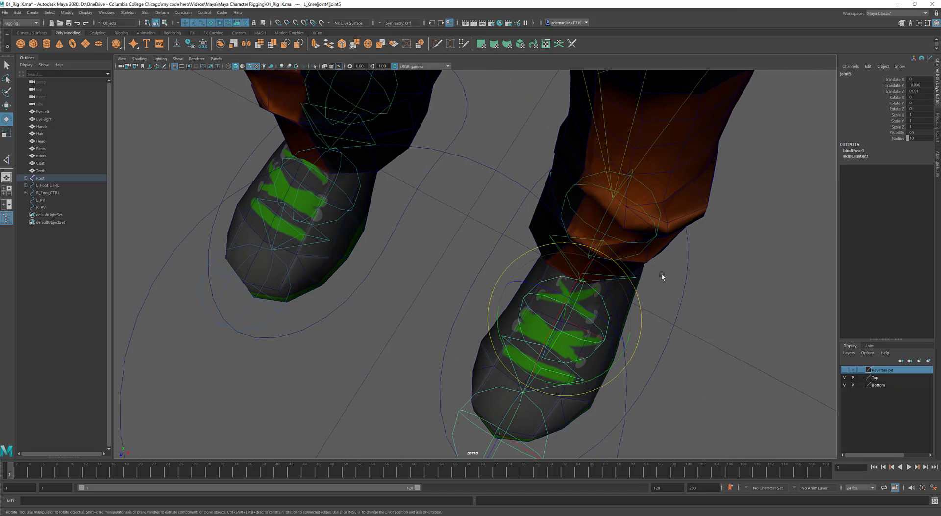
pyautogui.doubleClick(847, 74)
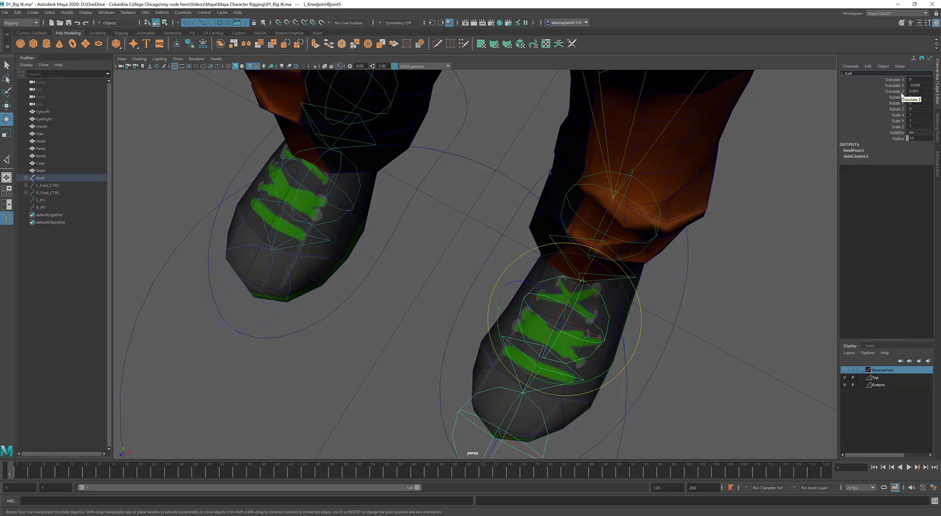
pyautogui.write('L_Ball')
pyautogui.press('Return')
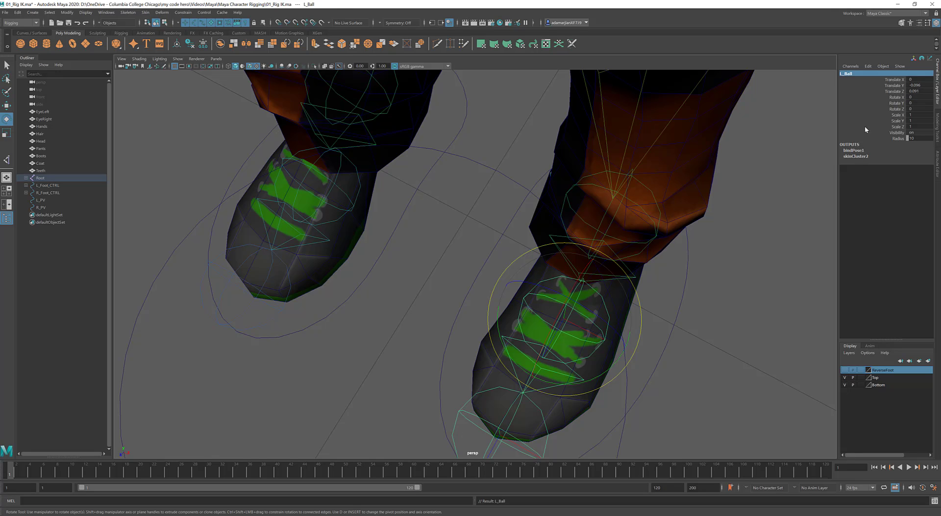
# Check the left toe and ball joint names, and rename the left ankle joint L_Ankle.
pyautogui.click(456, 431)
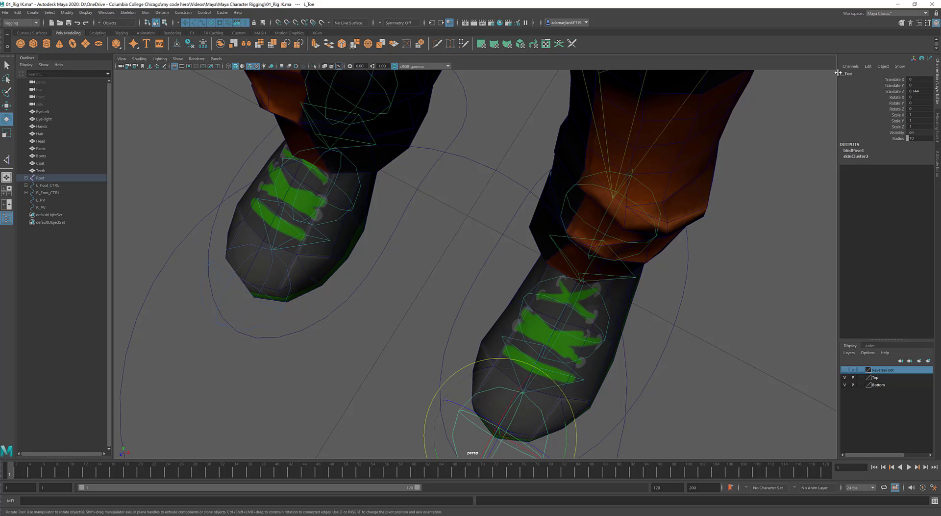
pyautogui.click(652, 368)
pyautogui.click(552, 318)
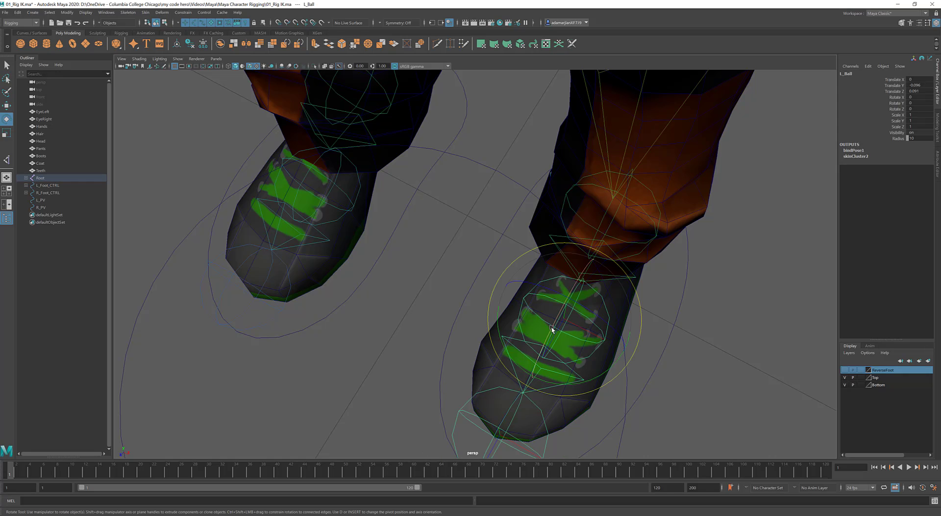
pyautogui.click(654, 235)
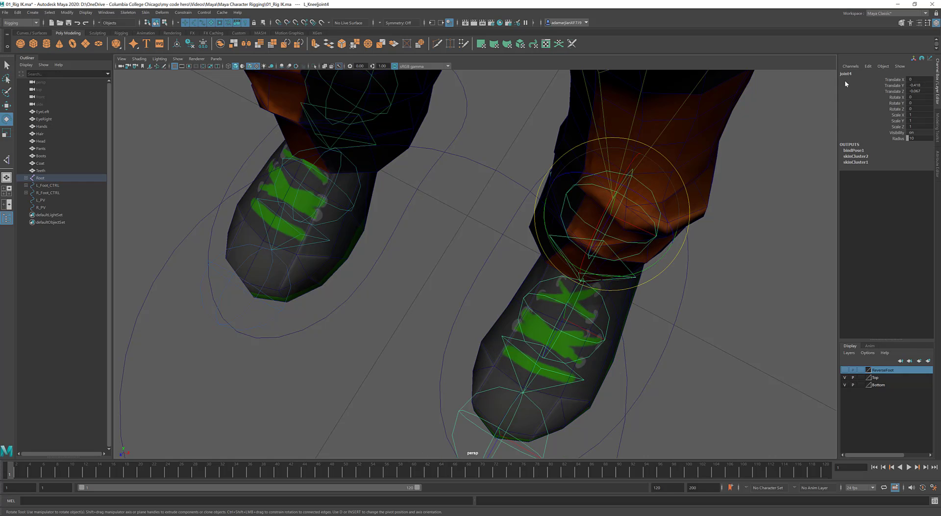
pyautogui.click(857, 72)
pyautogui.write('L_Ankle')
pyautogui.press('Return')
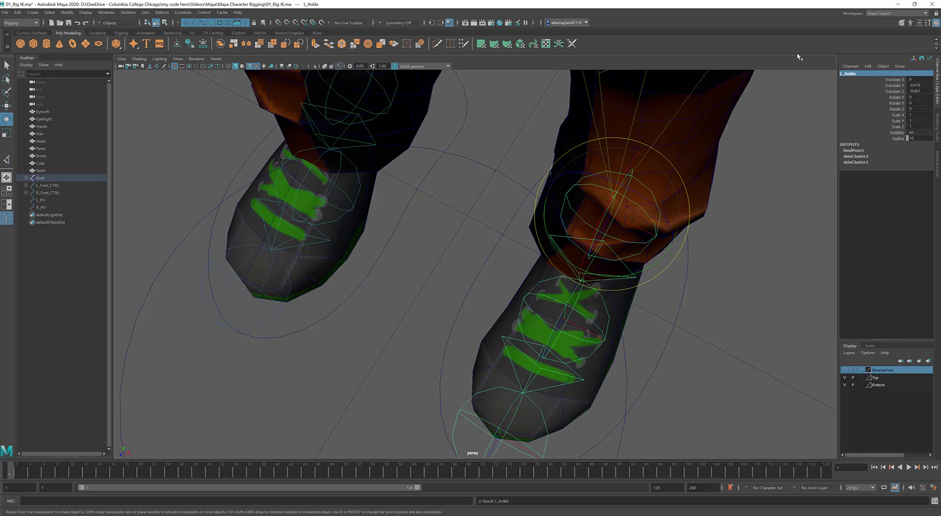
# Check the right toe joint's name and rename the right foot's ball joint R_Ball.
pyautogui.click(277, 319)
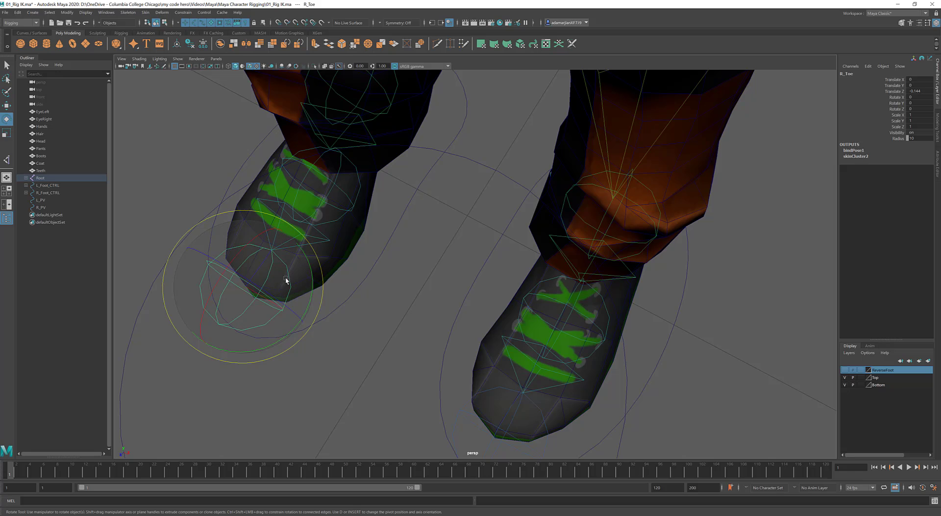
pyautogui.click(300, 188)
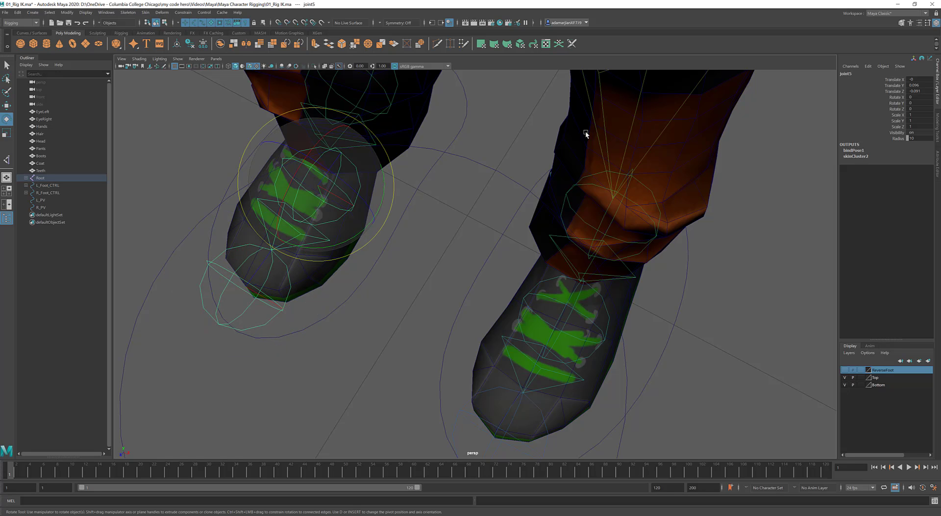
pyautogui.click(863, 74)
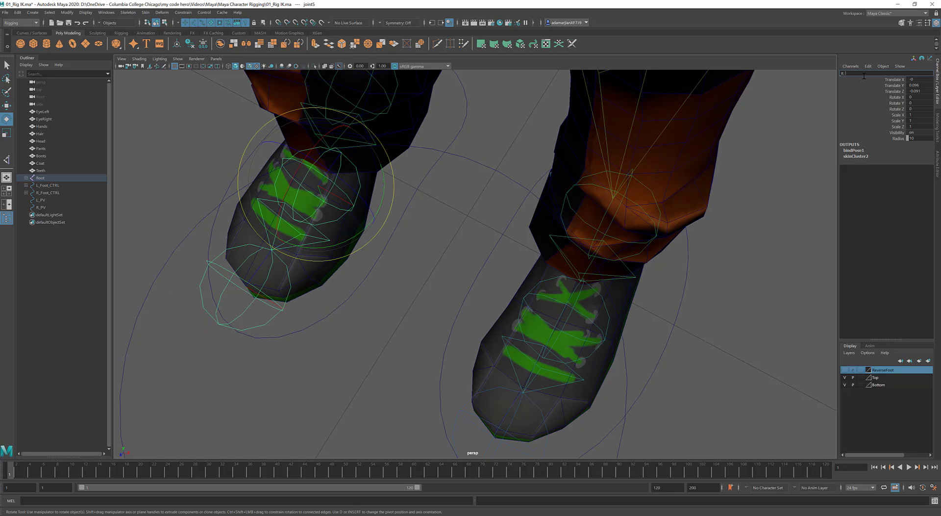
pyautogui.write('R_Ball')
pyautogui.press('Return')
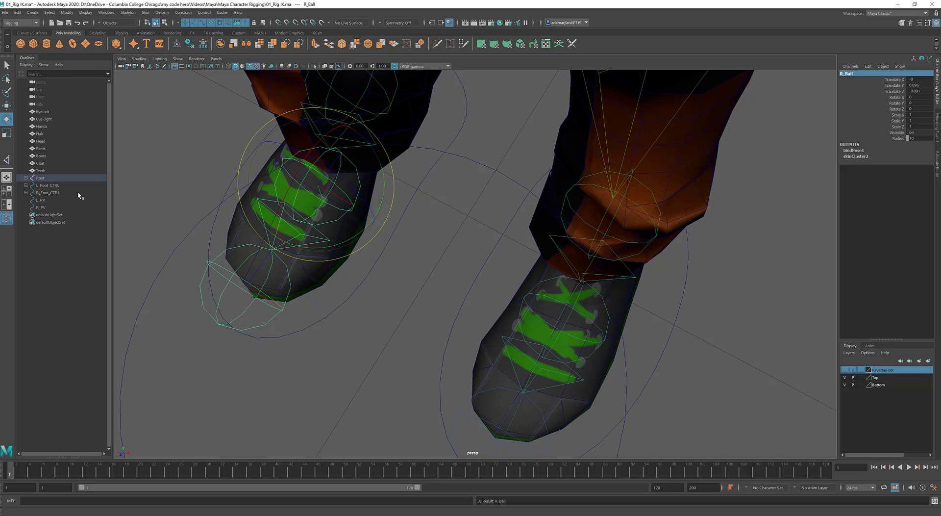
# Rename the right foot's ankle joint R_Ankle.
pyautogui.keyDown('alt'); pyautogui.moveTo(123, 167); pyautogui.dragTo(185, 133); pyautogui.keyUp('alt')
pyautogui.click(392, 127)
pyautogui.click(388, 124)
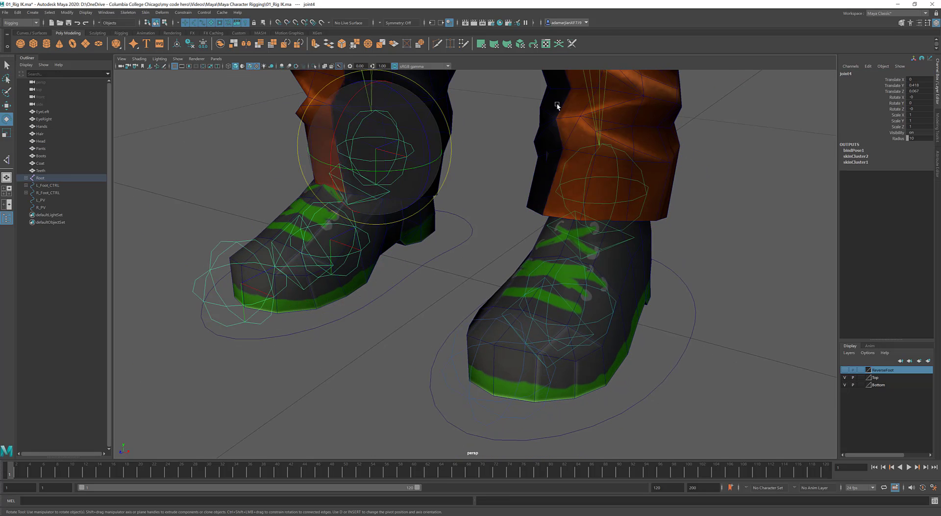
pyautogui.click(855, 73)
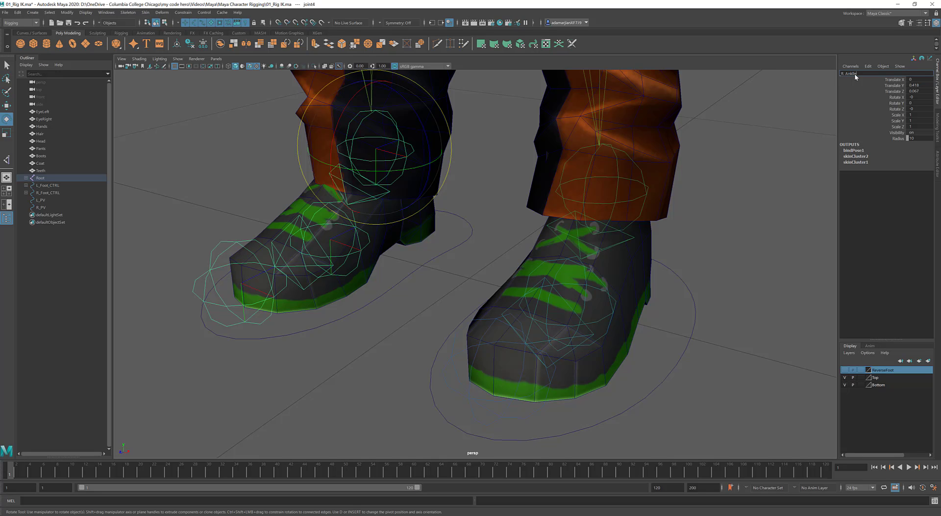
# Open the Component Editor for the Boots mesh and enlarge its window to make room for the weight table.
pyautogui.keyDown('alt'); pyautogui.moveTo(537, 169); pyautogui.dragTo(634, 208, button='right'); pyautogui.keyUp('alt')
pyautogui.click(634, 209)
pyautogui.keyDown('alt'); pyautogui.moveTo(635, 209); pyautogui.dragTo(401, 274); pyautogui.keyUp('alt')
pyautogui.click(413, 282)
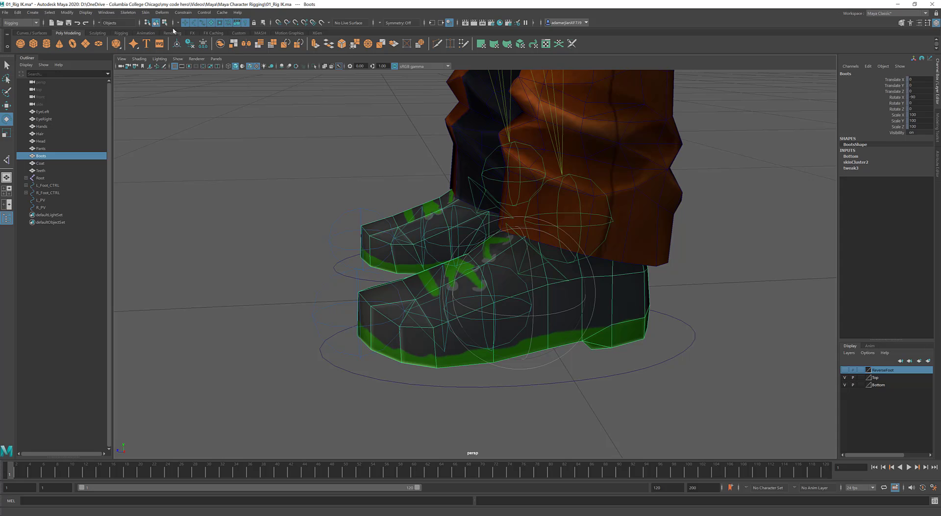
pyautogui.click(149, 13)
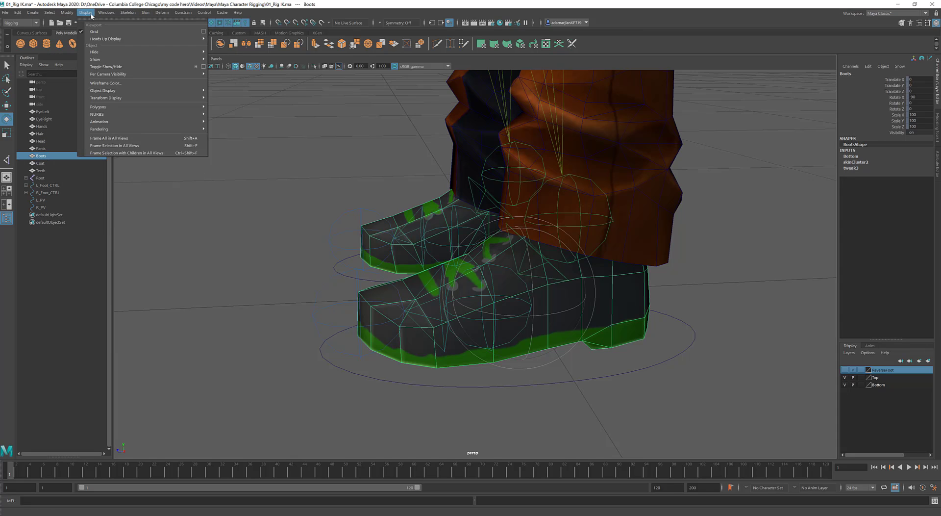
pyautogui.moveTo(102, 14)
pyautogui.moveTo(126, 39)
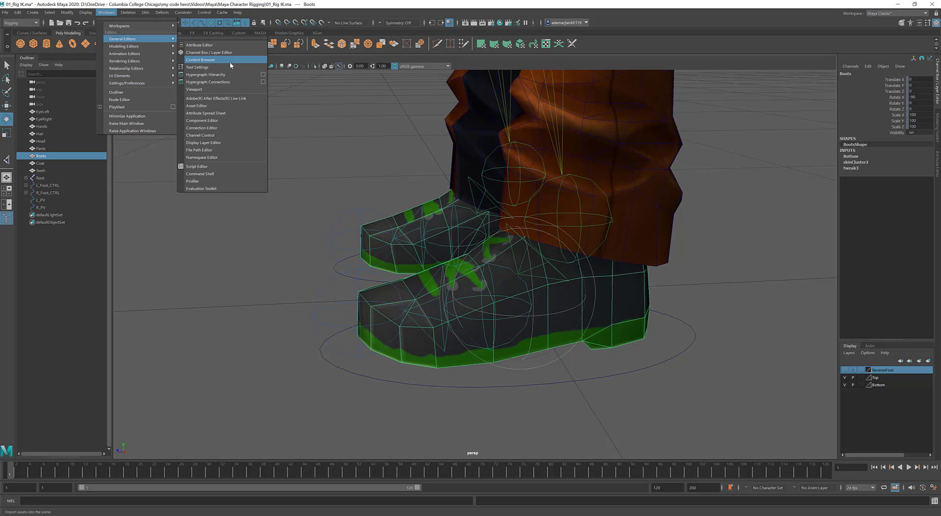
pyautogui.click(231, 120)
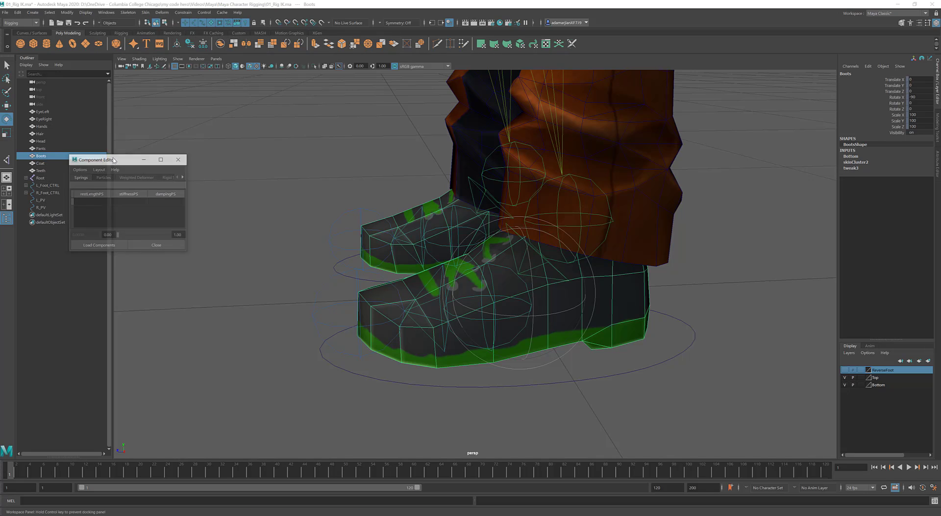
pyautogui.moveTo(188, 168); pyautogui.dragTo(444, 168)
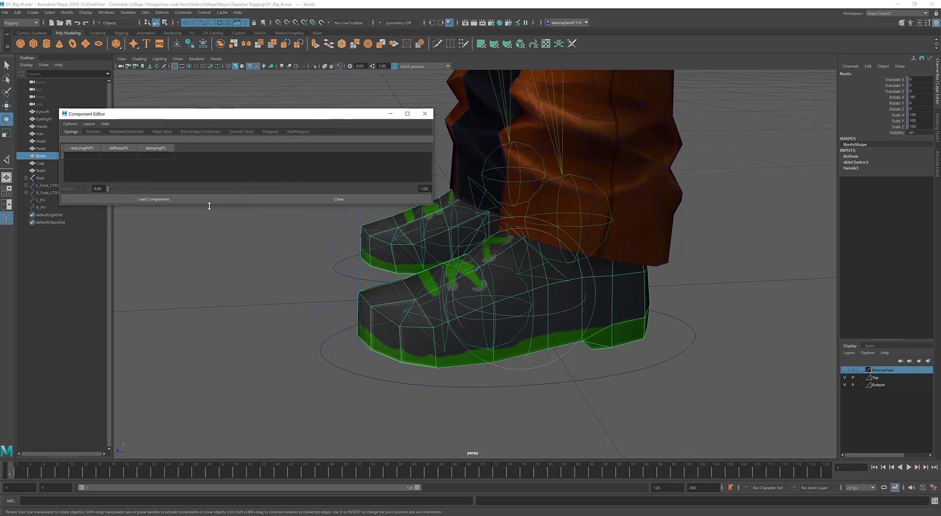
pyautogui.moveTo(209, 205); pyautogui.dragTo(209, 254)
# Show the Smooth Skins weights in the Component Editor and make its window narrower to uncover the boots.
pyautogui.click(162, 131)
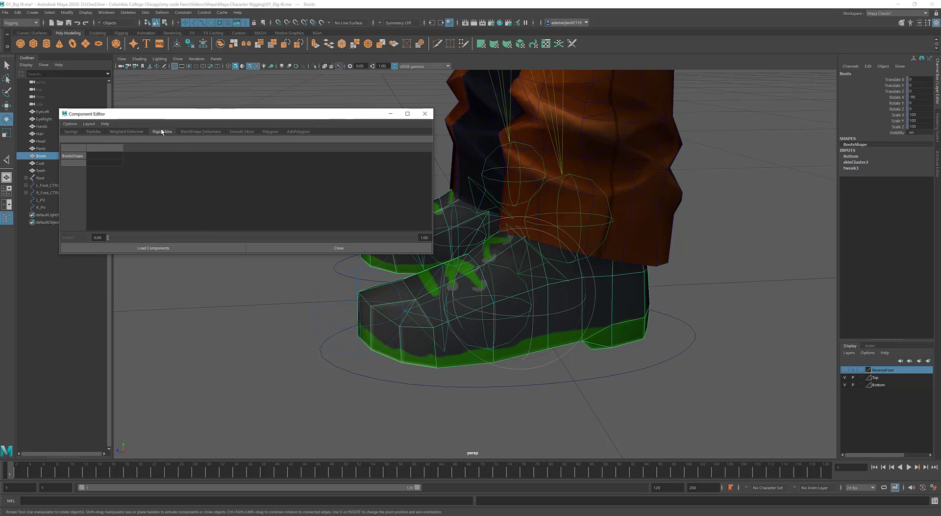
pyautogui.moveTo(279, 119); pyautogui.dragTo(276, 106)
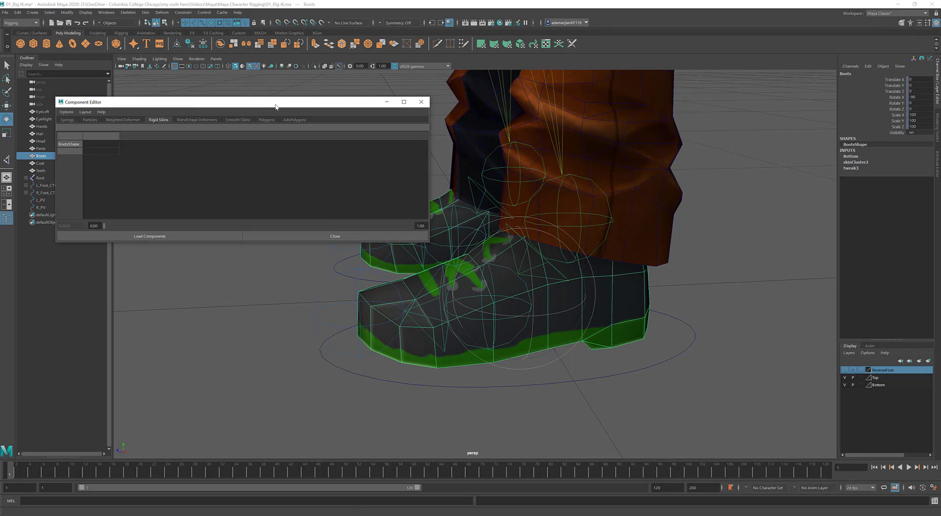
pyautogui.click(232, 120)
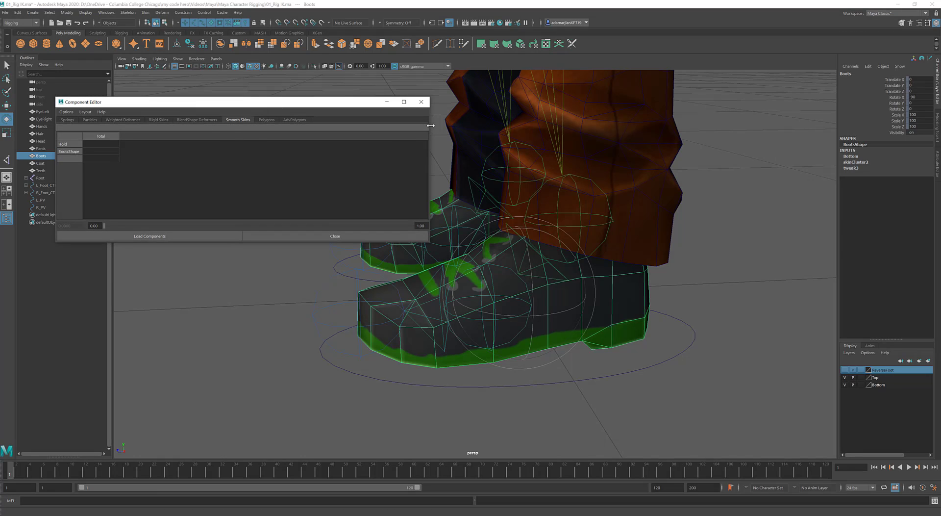
pyautogui.moveTo(428, 127); pyautogui.dragTo(333, 130)
# Switch the Boots mesh to vertex editing with the left boot's toe seen from above.
pyautogui.click(448, 403)
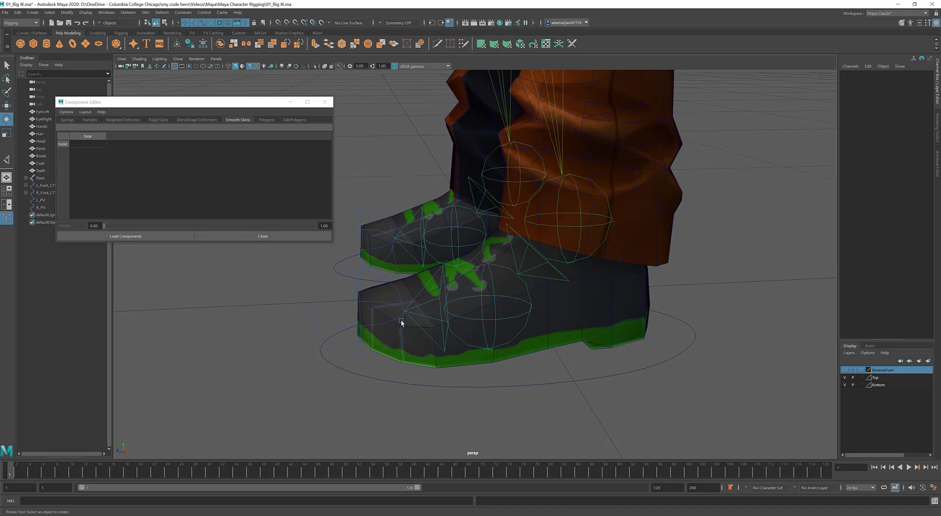
pyautogui.keyDown('alt'); pyautogui.moveTo(402, 319); pyautogui.dragTo(406, 319); pyautogui.keyUp('alt')
pyautogui.click(406, 317)
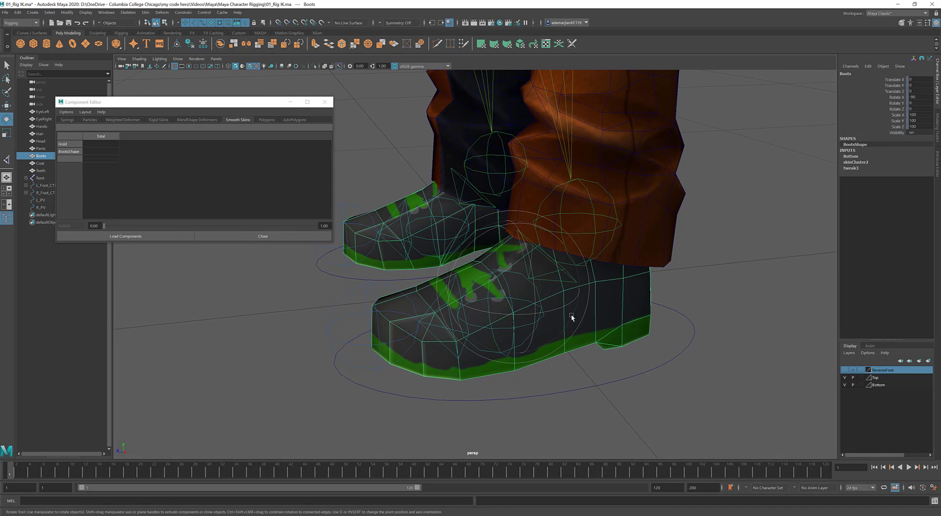
pyautogui.scroll(5, 569, 320)
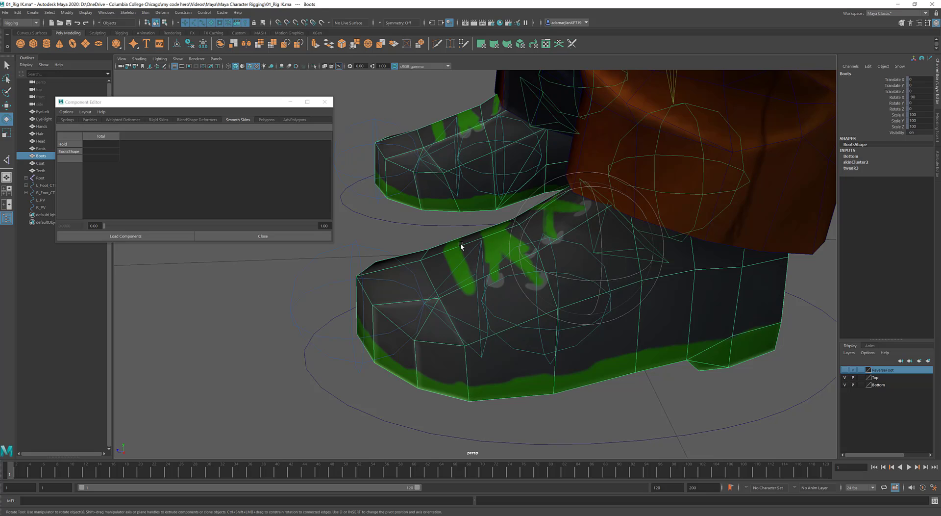
pyautogui.scroll(-2, 461, 246)
pyautogui.moveTo(274, 289); pyautogui.dragTo(236, 301, button='right')
pyautogui.keyDown('alt'); pyautogui.moveTo(334, 314); pyautogui.dragTo(332, 337); pyautogui.keyUp('alt')
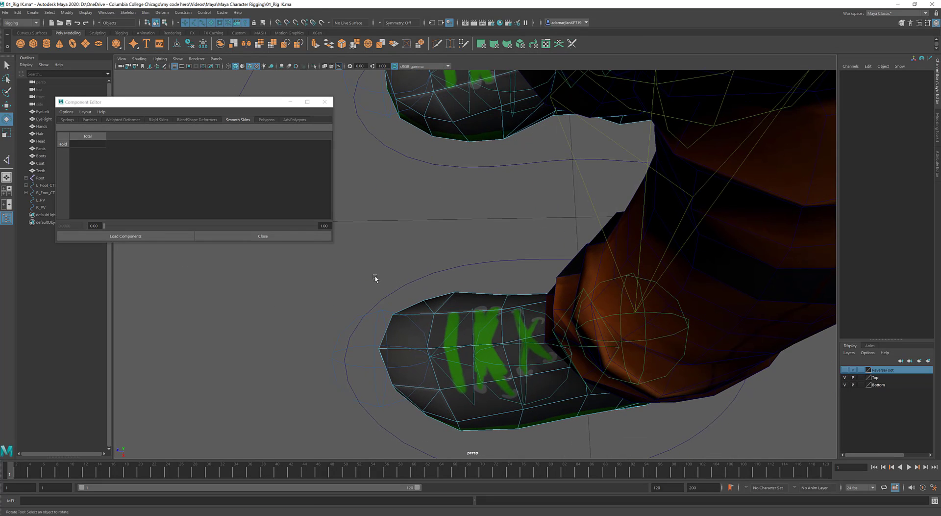
pyautogui.moveTo(375, 276); pyautogui.dragTo(483, 463)
pyautogui.click(448, 336)
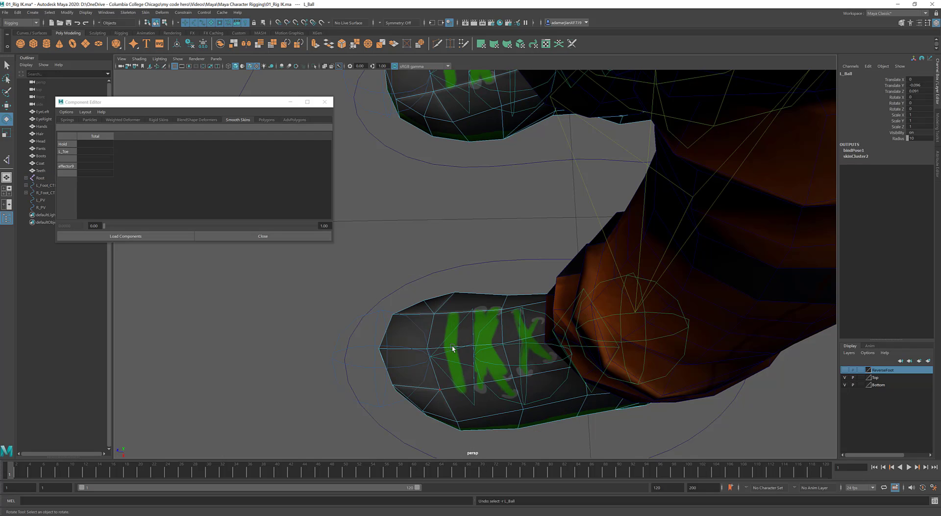
pyautogui.moveTo(378, 275); pyautogui.dragTo(483, 459)
pyautogui.hotkey('ctrl', 'z')
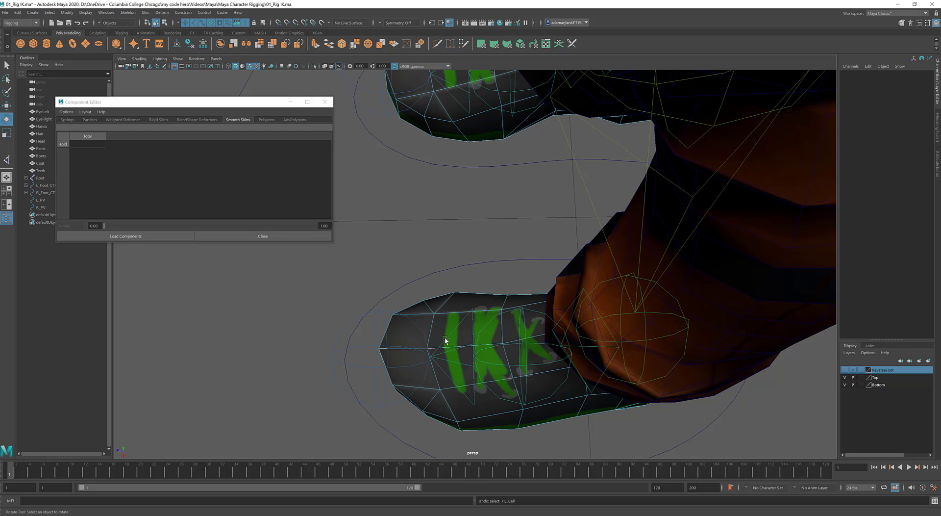
# Exclude joints from selection and select the vertices at the front of the left boot's toe.
pyautogui.click(194, 22)
pyautogui.keyDown('alt'); pyautogui.moveTo(363, 271); pyautogui.dragTo(415, 296); pyautogui.keyUp('alt')
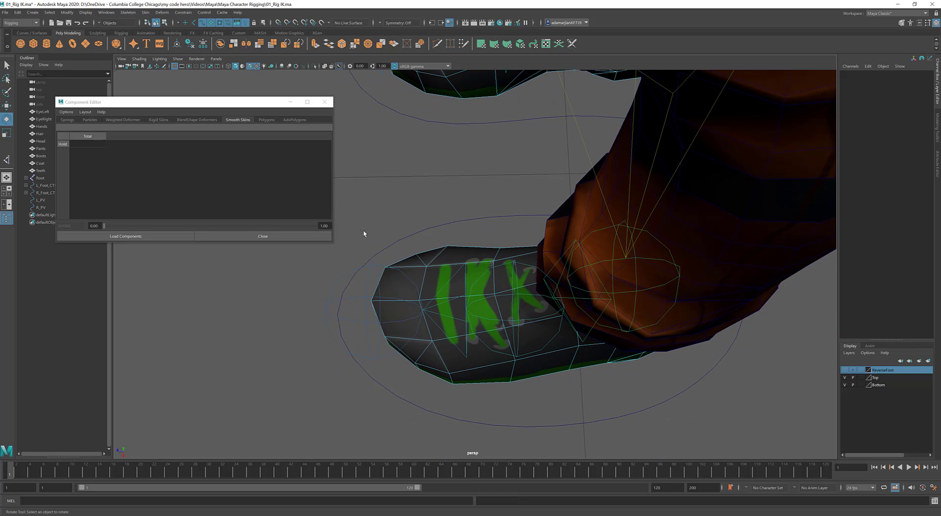
pyautogui.moveTo(363, 233); pyautogui.dragTo(456, 382)
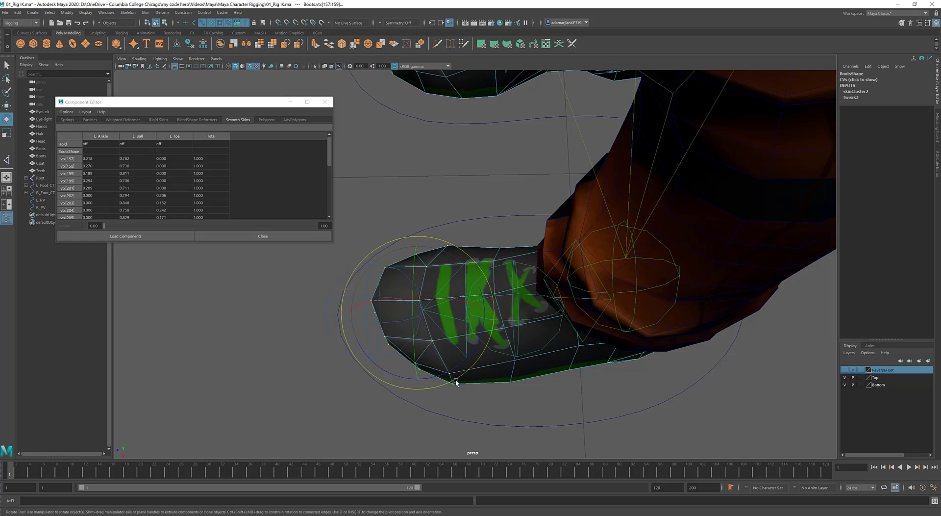
pyautogui.keyDown('alt'); pyautogui.moveTo(489, 341); pyautogui.dragTo(483, 330); pyautogui.keyUp('alt')
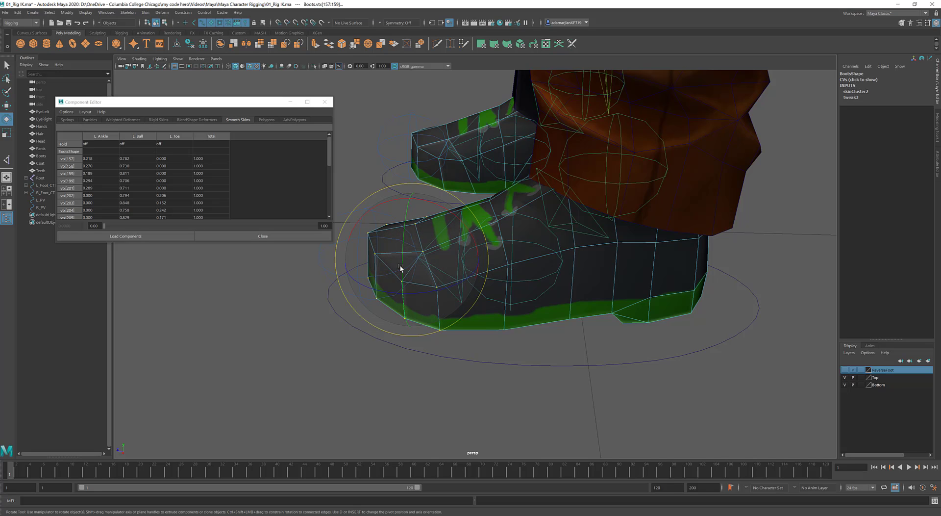
# Set the L_Ball skin weight of all selected toe vertices to 1.
pyautogui.click(141, 138)
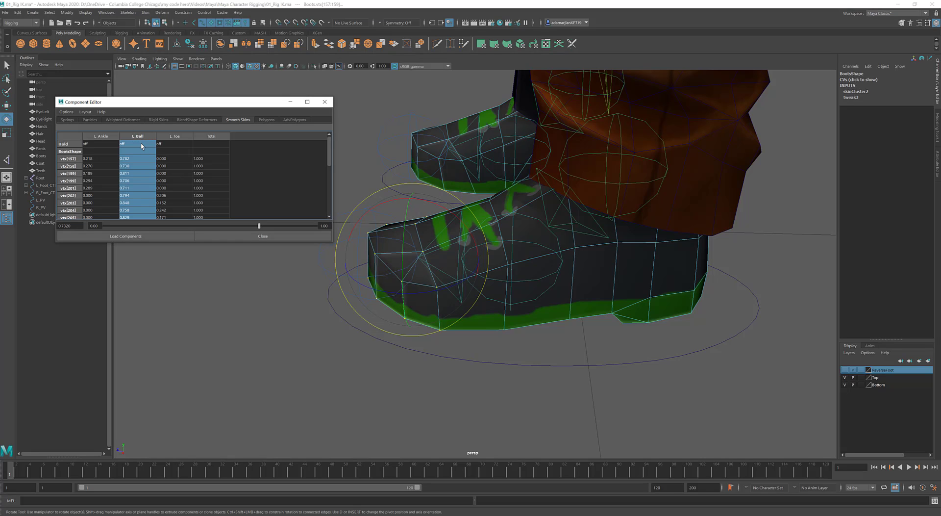
pyautogui.click(143, 151)
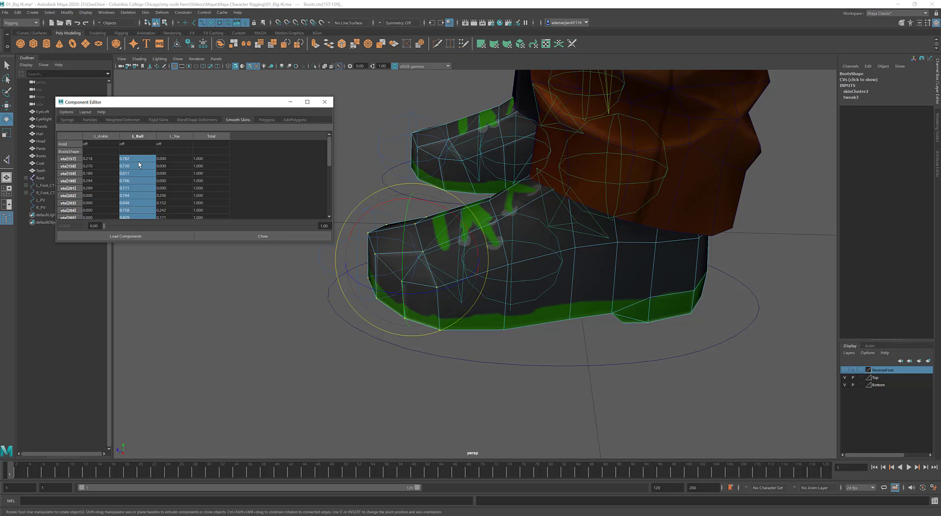
pyautogui.write('1')
pyautogui.press('Return')
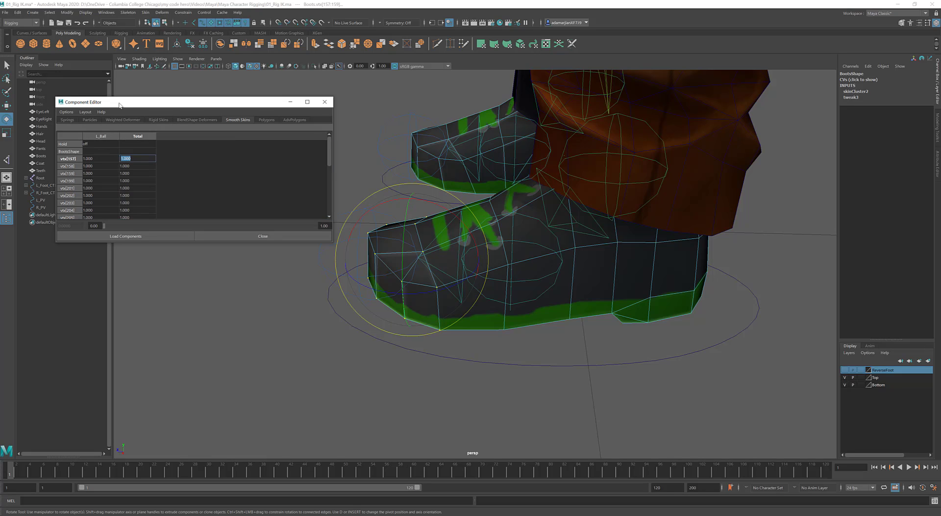
# Clear the vertex selection, return the Boots mesh to object mode and show the ReverseFoot layer.
pyautogui.moveTo(119, 105); pyautogui.dragTo(192, 95)
pyautogui.click(301, 383)
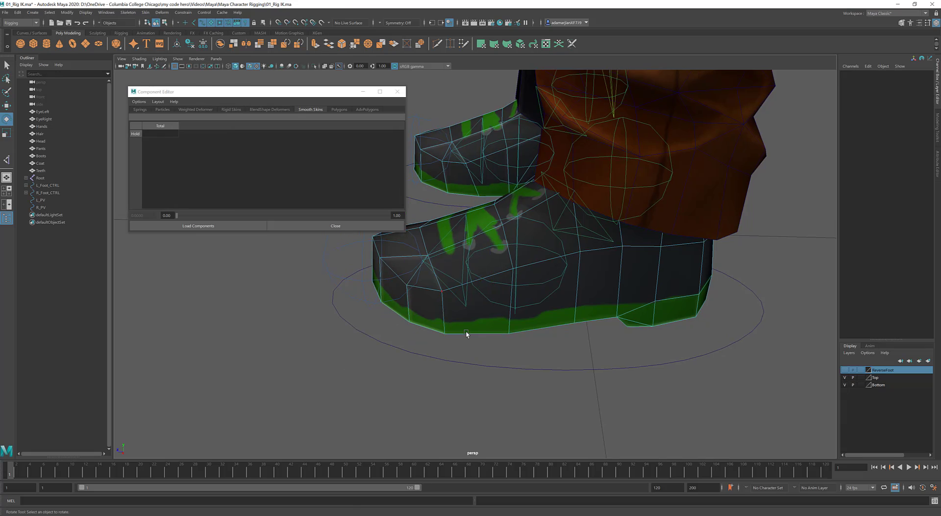
pyautogui.keyDown('alt'); pyautogui.moveTo(466, 334); pyautogui.dragTo(515, 318); pyautogui.keyUp('alt')
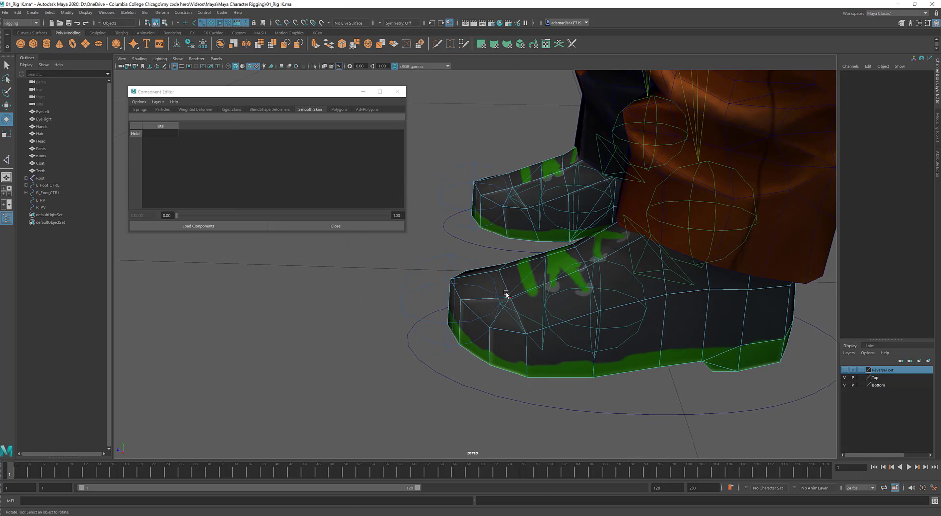
pyautogui.click(506, 294)
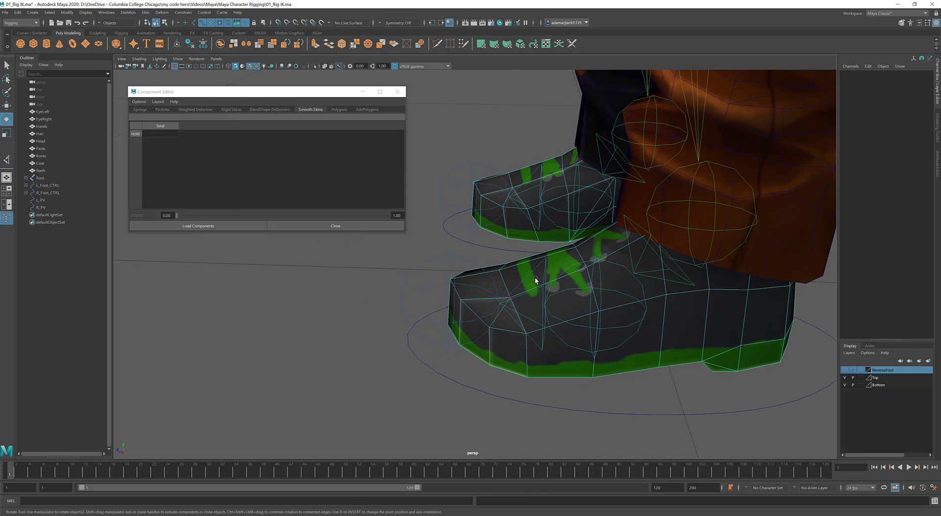
pyautogui.click(845, 370)
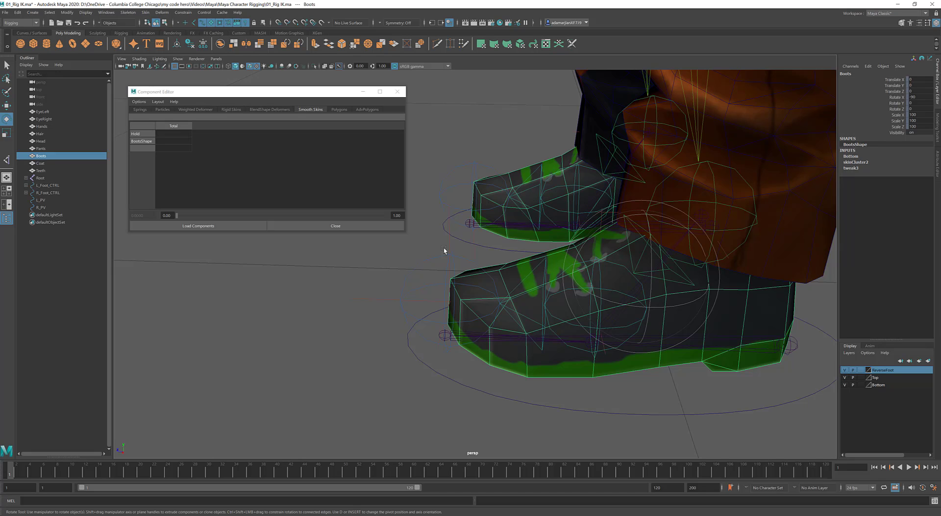
pyautogui.moveTo(453, 247); pyautogui.dragTo(454, 250)
pyautogui.keyDown('alt'); pyautogui.moveTo(455, 249); pyautogui.dragTo(446, 226); pyautogui.keyUp('alt')
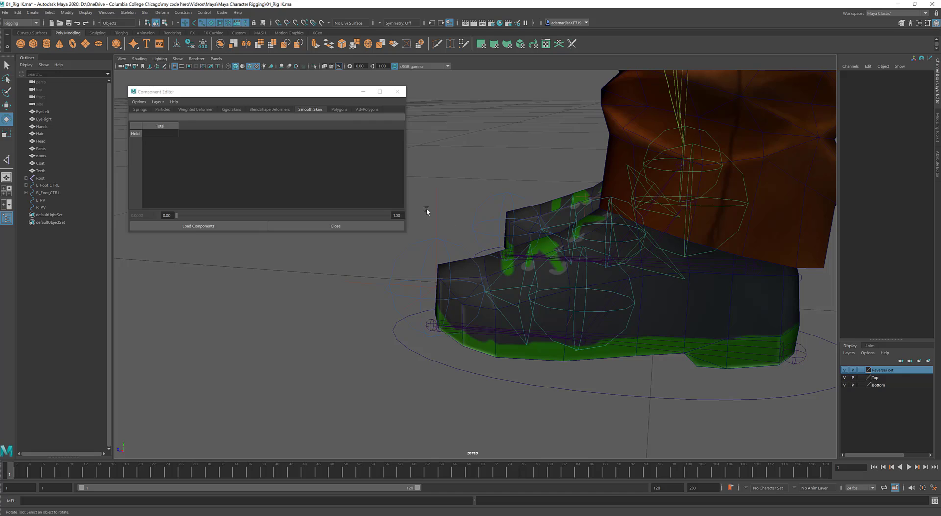
# Select the IK handle at the left toe and set a keyframe on it at frame 1.
pyautogui.moveTo(426, 210)
pyautogui.mouseDown()
pyautogui.moveTo(441, 224)
pyautogui.moveTo(460, 216)
pyautogui.mouseUp()
pyautogui.press('w')
pyautogui.moveTo(38, 477); pyautogui.dragTo(12, 476)
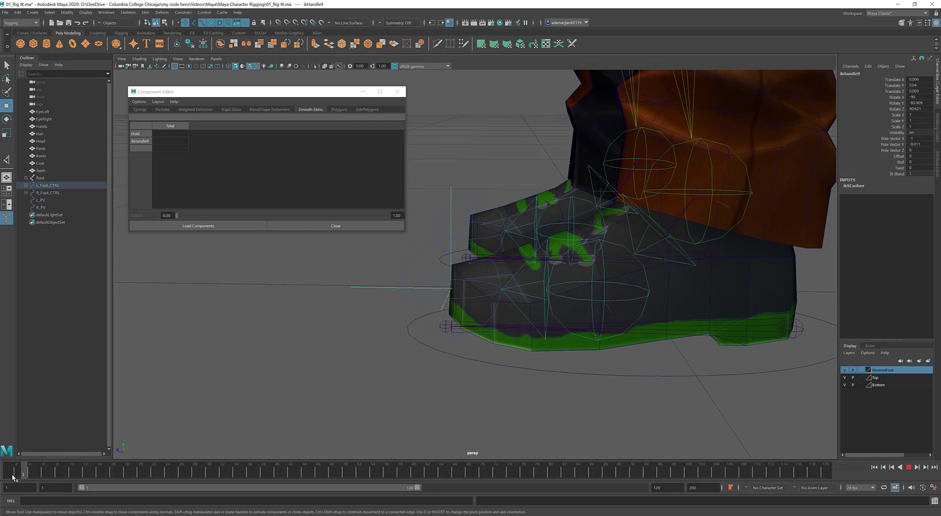
pyautogui.press('s')
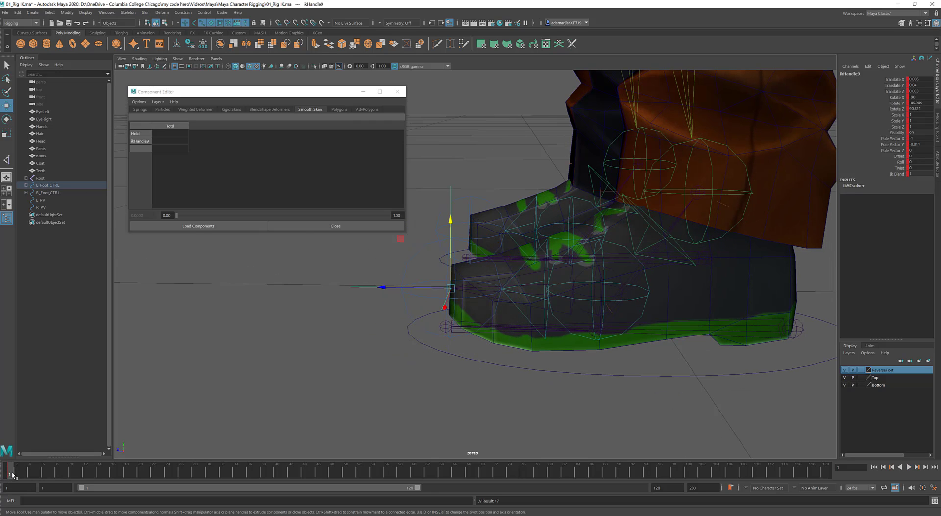
pyautogui.hotkey('alt', 'v')
# With auto keyframing on, raise the left toe's IK handle at frame 10 and return to frame 1.
pyautogui.click(73, 475)
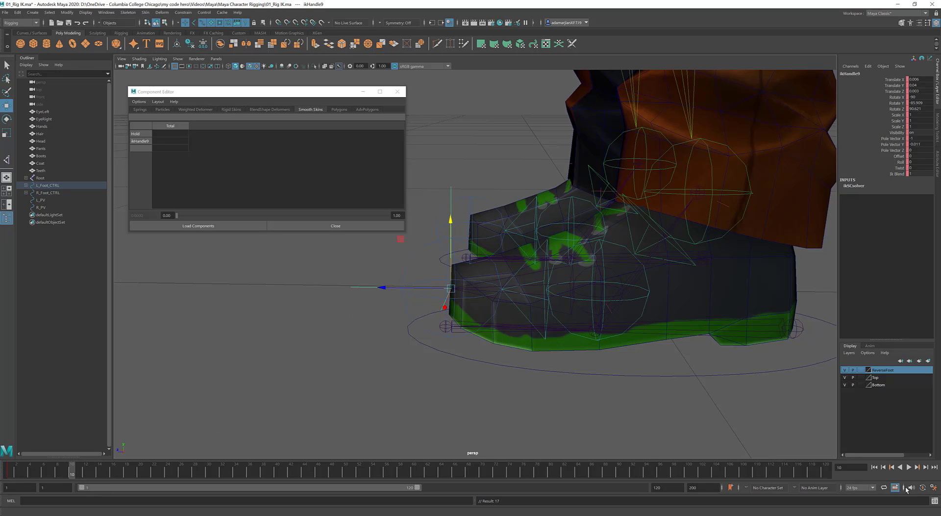
pyautogui.click(923, 488)
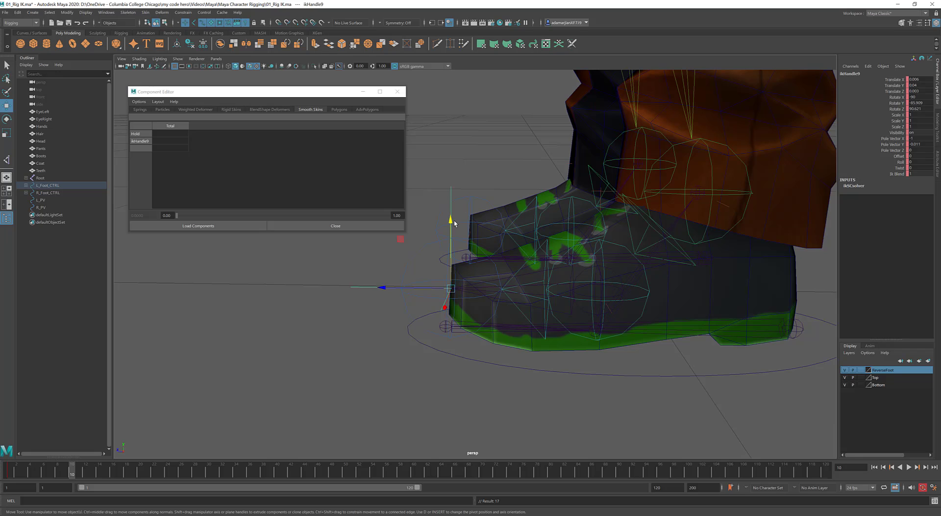
pyautogui.moveTo(450, 220); pyautogui.dragTo(493, 182)
pyautogui.moveTo(69, 471); pyautogui.dragTo(10, 471)
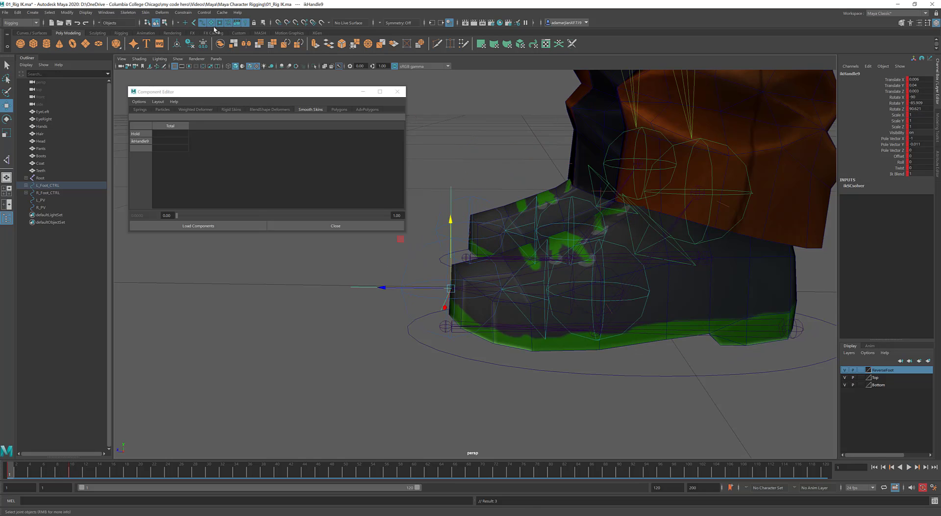
# Hide the ReverseFoot layer and scrub the animation to frame 12 to check the left toe's bend.
pyautogui.moveTo(431, 365)
pyautogui.keyDown('alt'); pyautogui.mouseDown()
pyautogui.moveTo(510, 385)
pyautogui.moveTo(436, 373)
pyautogui.mouseUp(); pyautogui.keyUp('alt')
pyautogui.click(845, 370)
pyautogui.click(484, 425)
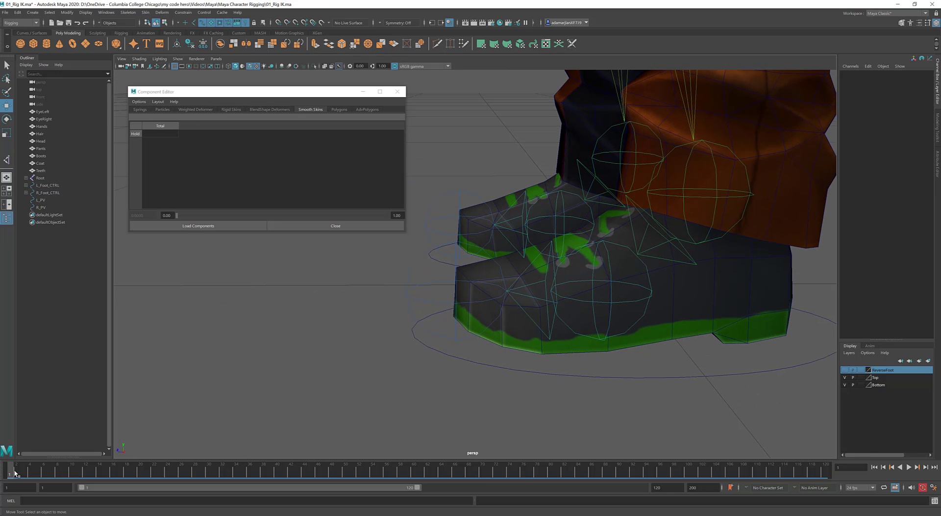
pyautogui.moveTo(14, 473); pyautogui.dragTo(85, 472)
pyautogui.keyDown('alt'); pyautogui.moveTo(573, 352); pyautogui.dragTo(562, 339); pyautogui.keyUp('alt')
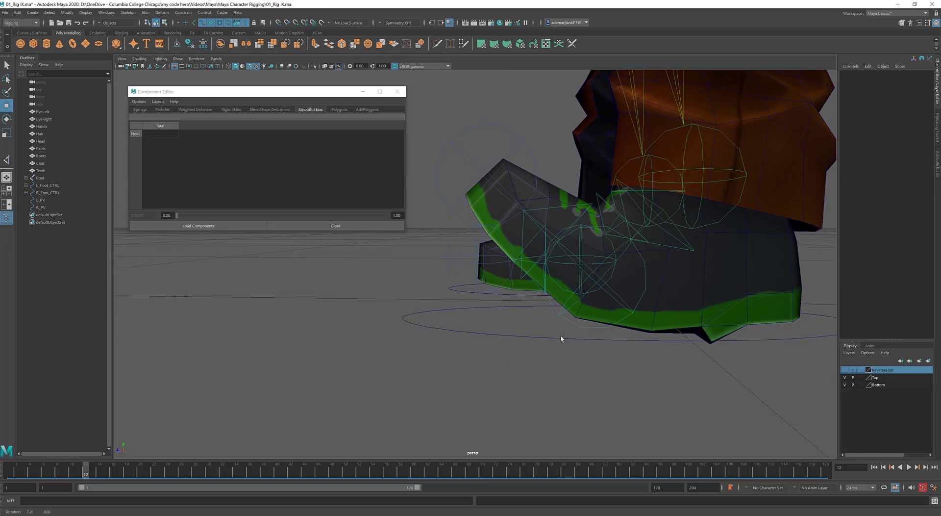
# Select the Boots mesh, put it in vertex mode and change the viewport to wireframe display.
pyautogui.keyDown('alt'); pyautogui.moveTo(562, 339); pyautogui.dragTo(515, 368, button='middle'); pyautogui.keyUp('alt')
pyautogui.keyDown('alt'); pyautogui.moveTo(515, 368); pyautogui.dragTo(539, 350); pyautogui.keyUp('alt')
pyautogui.click(644, 326)
pyautogui.keyDown('alt'); pyautogui.moveTo(637, 358); pyautogui.dragTo(419, 268); pyautogui.keyUp('alt')
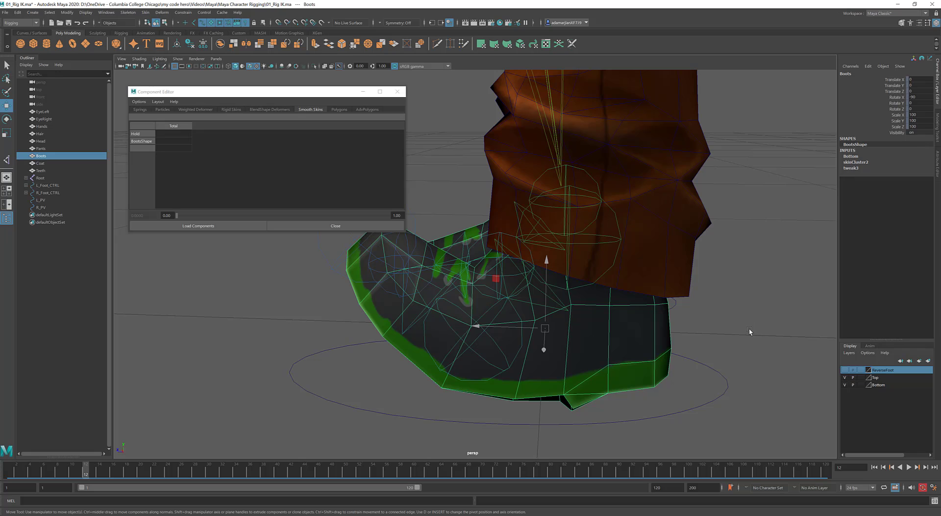
pyautogui.moveTo(748, 332); pyautogui.dragTo(716, 331, button='right')
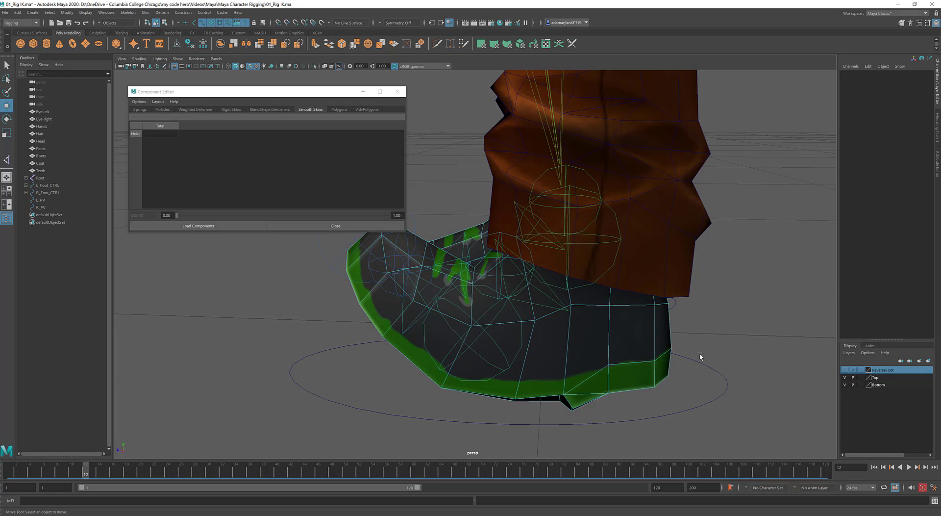
pyautogui.moveTo(702, 357)
pyautogui.keyDown('alt'); pyautogui.mouseDown()
pyautogui.moveTo(659, 362)
pyautogui.moveTo(701, 351)
pyautogui.mouseUp(); pyautogui.keyUp('alt')
pyautogui.press('4')
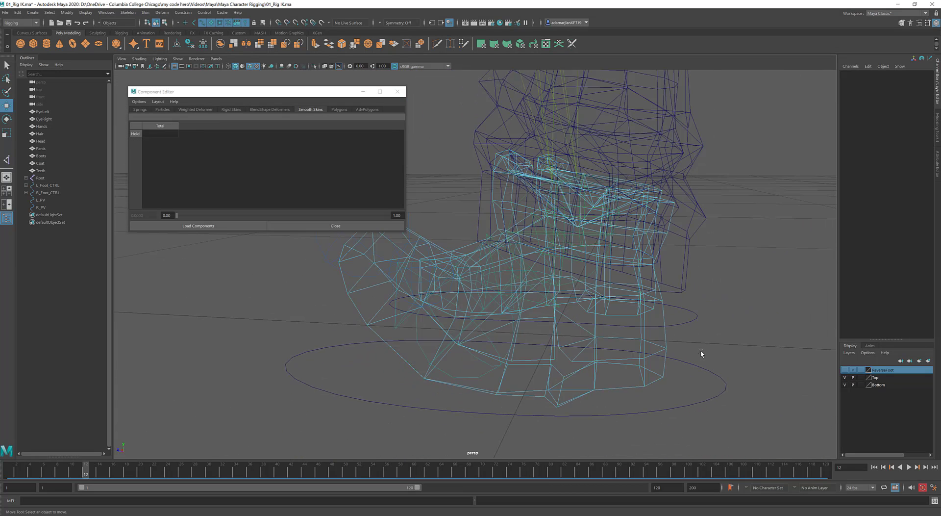
# Select the left boot's heel and rear sole vertices and set their L_Ankle skin weight to 1.
pyautogui.moveTo(680, 433); pyautogui.dragTo(667, 343)
pyautogui.moveTo(685, 403); pyautogui.dragTo(560, 303)
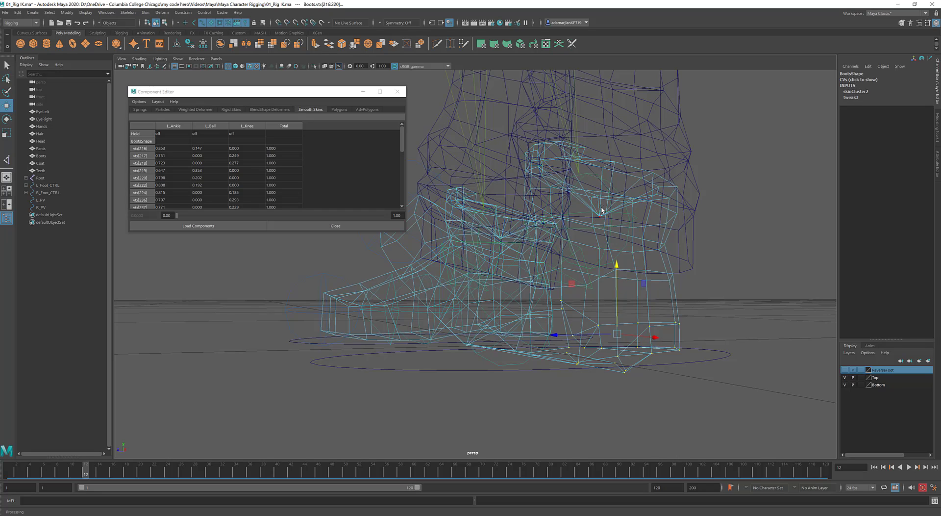
pyautogui.click(167, 126)
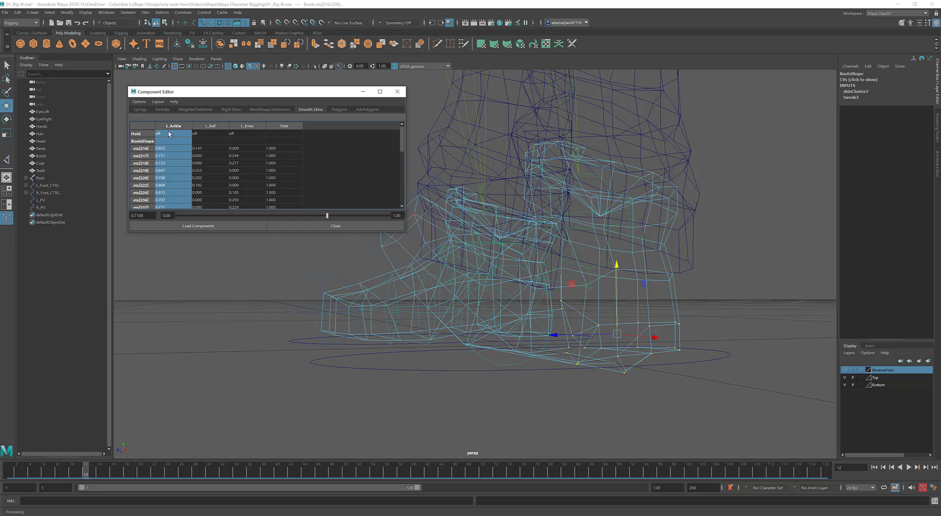
pyautogui.write('1')
pyautogui.press('Return')
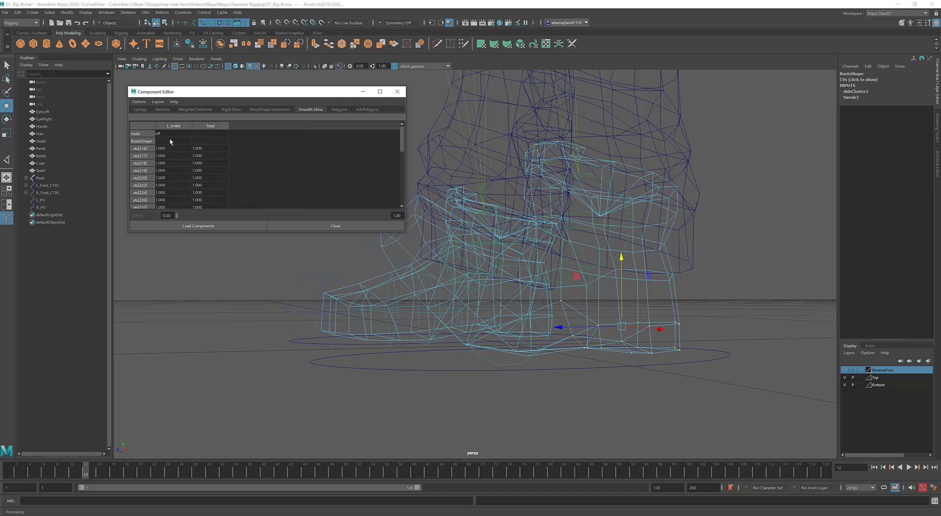
pyautogui.scroll(-2, 716, 379)
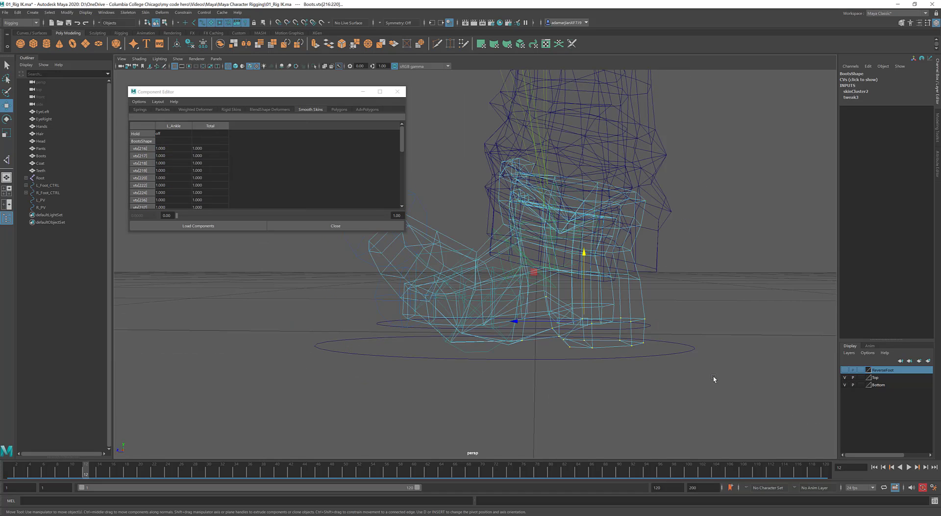
# Return the viewport to textured shading and scrub the timeline around frame 10 to check the left boot's bend.
pyautogui.press('5')
pyautogui.moveTo(631, 355)
pyautogui.keyDown('alt'); pyautogui.mouseDown()
pyautogui.moveTo(450, 368)
pyautogui.moveTo(401, 361)
pyautogui.moveTo(391, 378)
pyautogui.moveTo(446, 379)
pyautogui.moveTo(405, 405)
pyautogui.moveTo(660, 286)
pyautogui.moveTo(666, 348)
pyautogui.moveTo(513, 315)
pyautogui.moveTo(539, 274)
pyautogui.mouseUp(); pyautogui.keyUp('alt')
pyautogui.press('6')
pyautogui.moveTo(32, 472)
pyautogui.mouseDown()
pyautogui.moveTo(92, 472)
pyautogui.moveTo(73, 472)
pyautogui.mouseUp()
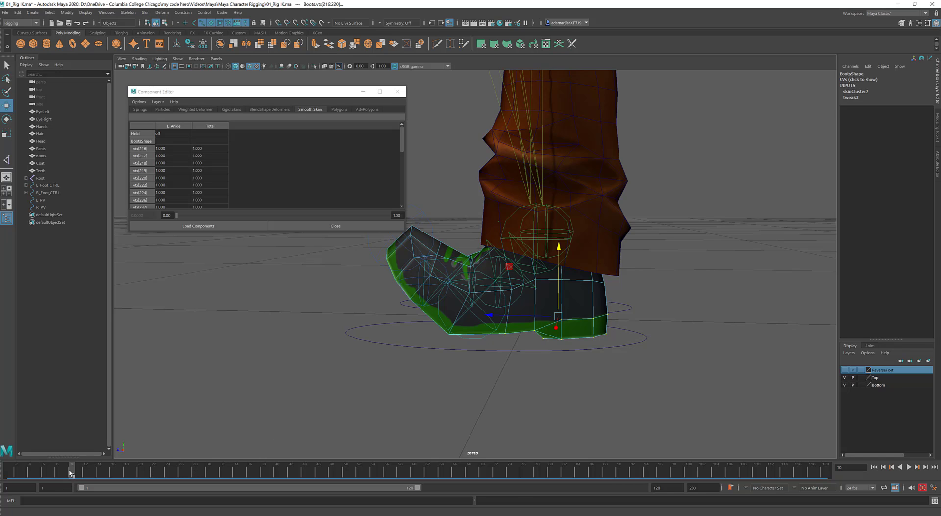
pyautogui.moveTo(72, 472)
pyautogui.mouseDown()
pyautogui.moveTo(25, 472)
pyautogui.moveTo(64, 472)
pyautogui.mouseUp()
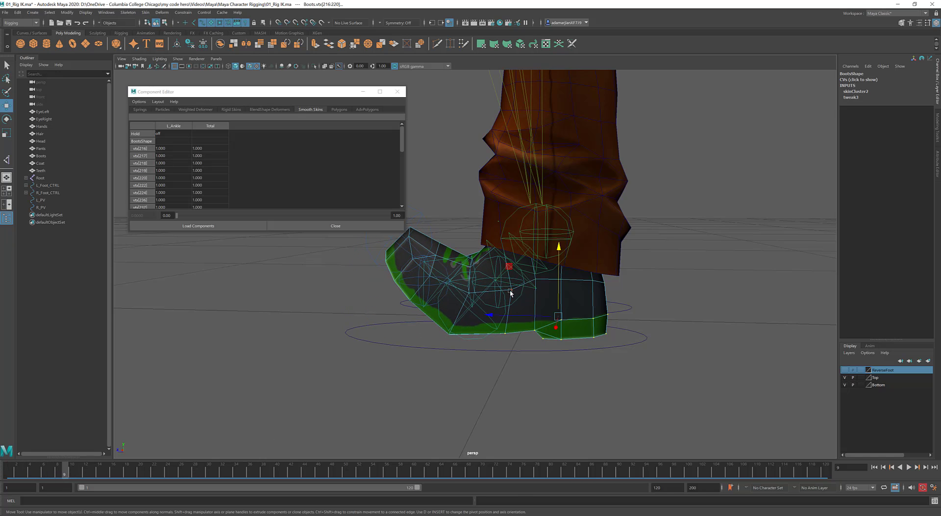
# Select vtx[197] on the outer side of the left boot and set its L_Ankle skin weight to 1.
pyautogui.press('4')
pyautogui.keyDown('alt'); pyautogui.moveTo(514, 339); pyautogui.dragTo(514, 308); pyautogui.keyUp('alt')
pyautogui.press('5')
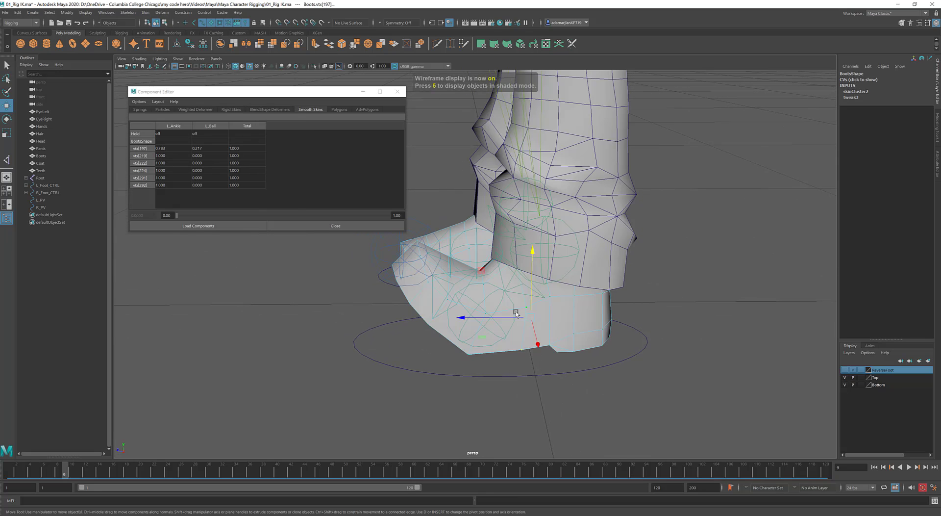
pyautogui.keyDown('alt'); pyautogui.moveTo(564, 357); pyautogui.dragTo(586, 368); pyautogui.keyUp('alt')
pyautogui.scroll(3, 584, 364)
pyautogui.click(579, 315)
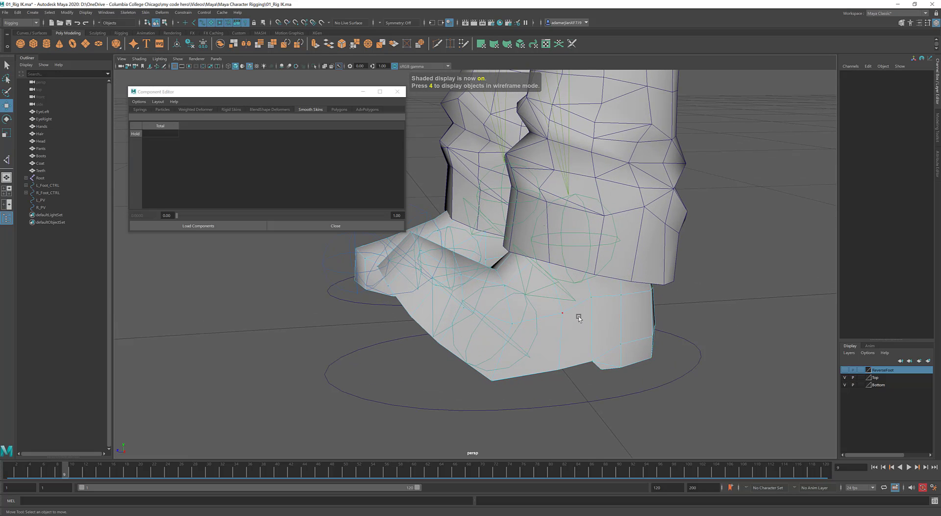
pyautogui.press('6')
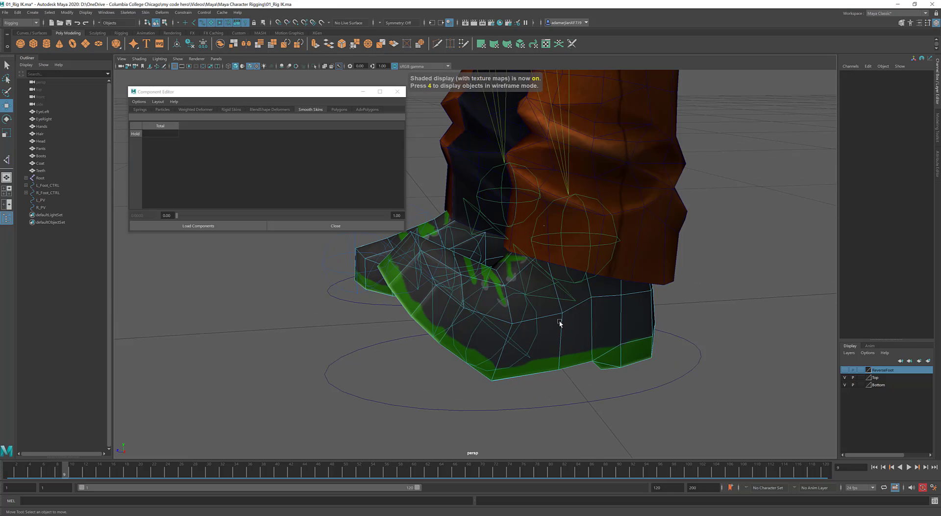
pyautogui.click(562, 313)
pyautogui.moveTo(52, 464)
pyautogui.mouseDown()
pyautogui.moveTo(12, 468)
pyautogui.moveTo(65, 464)
pyautogui.mouseUp()
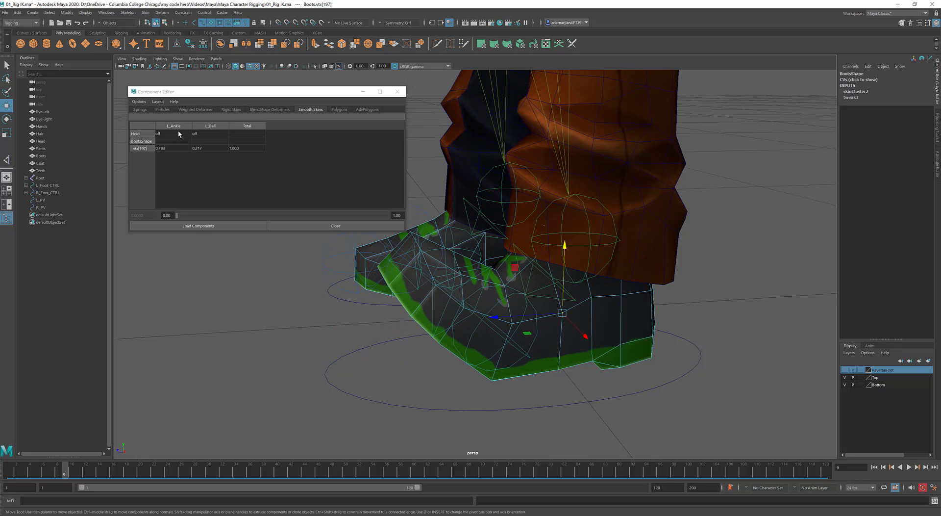
pyautogui.click(172, 148)
pyautogui.write('1')
pyautogui.press('Return')
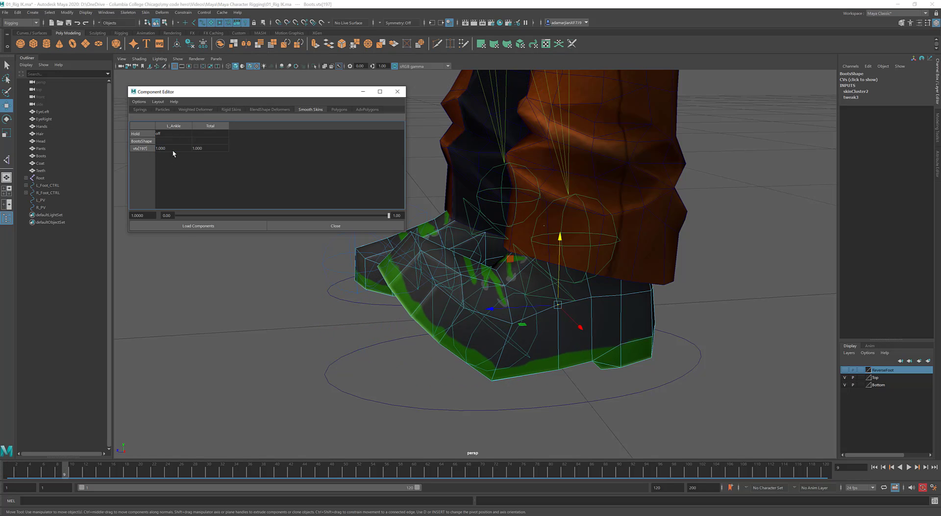
# Scrub to frame 13, select the vertices on the left boot's inner heel side and set their L_Ankle weight to 1.
pyautogui.moveTo(64, 470)
pyautogui.mouseDown()
pyautogui.moveTo(14, 482)
pyautogui.moveTo(79, 473)
pyautogui.mouseUp()
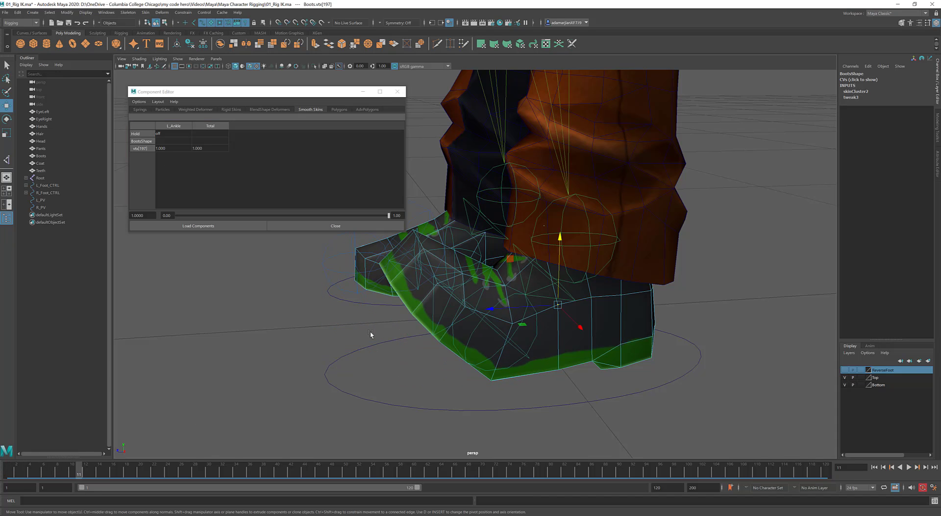
pyautogui.keyDown('alt'); pyautogui.moveTo(369, 330); pyautogui.dragTo(388, 280); pyautogui.keyUp('alt')
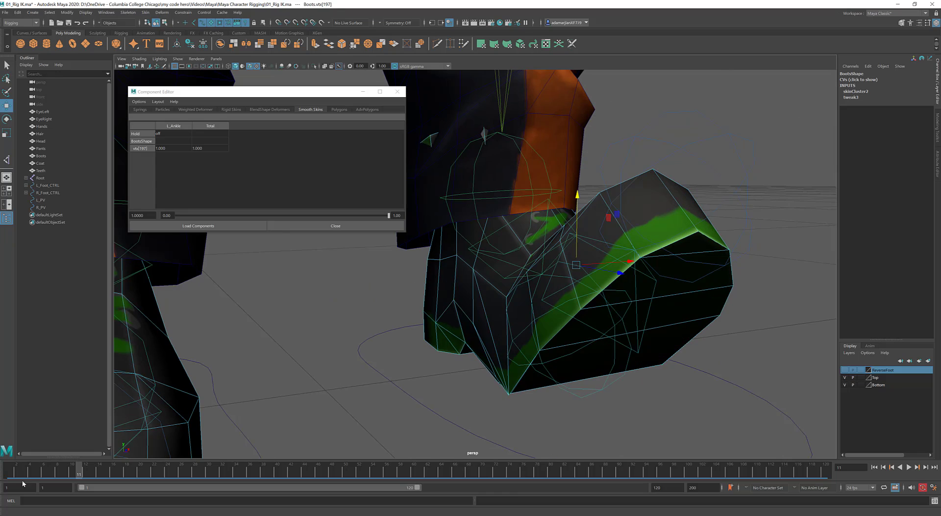
pyautogui.moveTo(64, 473); pyautogui.dragTo(92, 474)
pyautogui.keyDown('alt'); pyautogui.moveTo(427, 273); pyautogui.dragTo(467, 344); pyautogui.keyUp('alt')
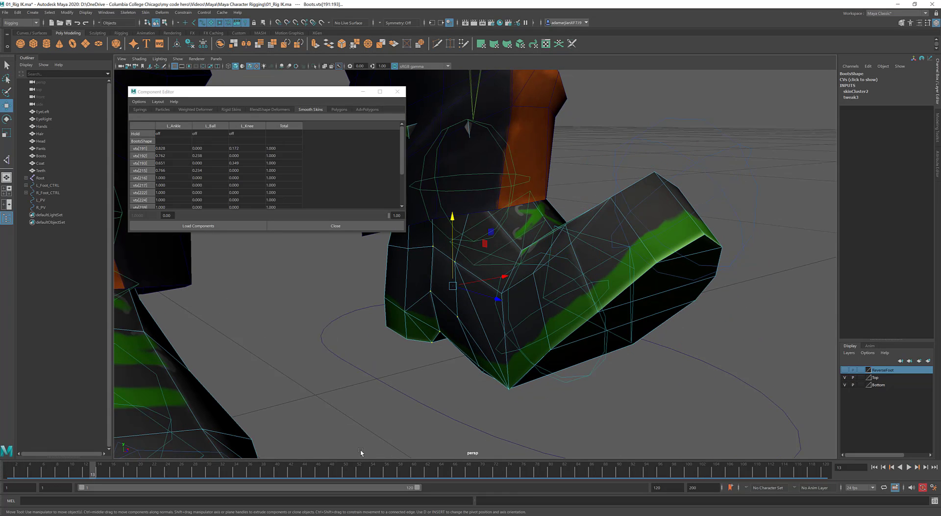
pyautogui.click(166, 126)
pyautogui.write('1')
pyautogui.press('Return')
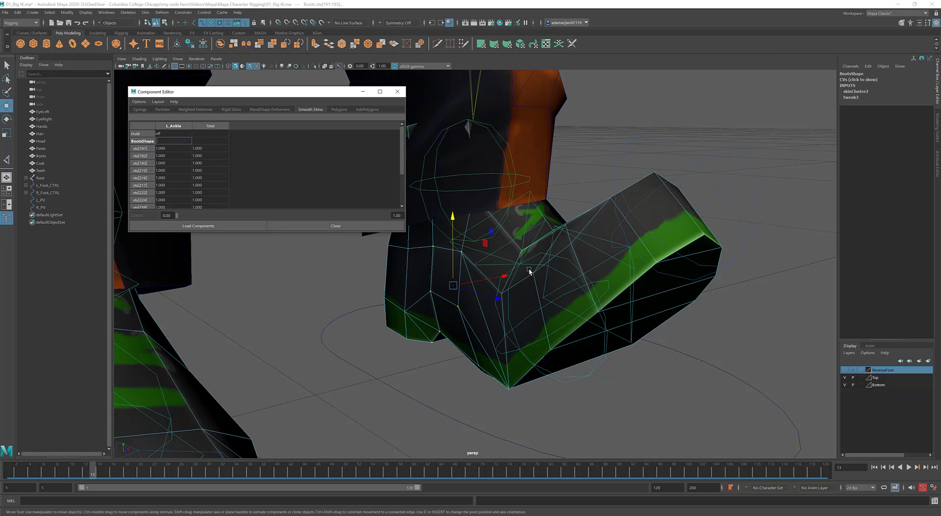
# Scrub back to frame 1, select vtx[223] and vtx[290] on the left boot's inner sole edge and set their L_Ankle weight to 1.
pyautogui.moveTo(84, 475)
pyautogui.mouseDown()
pyautogui.moveTo(30, 476)
pyautogui.moveTo(86, 475)
pyautogui.mouseUp()
pyautogui.moveTo(518, 408)
pyautogui.keyDown('alt'); pyautogui.mouseDown()
pyautogui.moveTo(527, 382)
pyautogui.moveTo(511, 395)
pyautogui.mouseUp(); pyautogui.keyUp('alt')
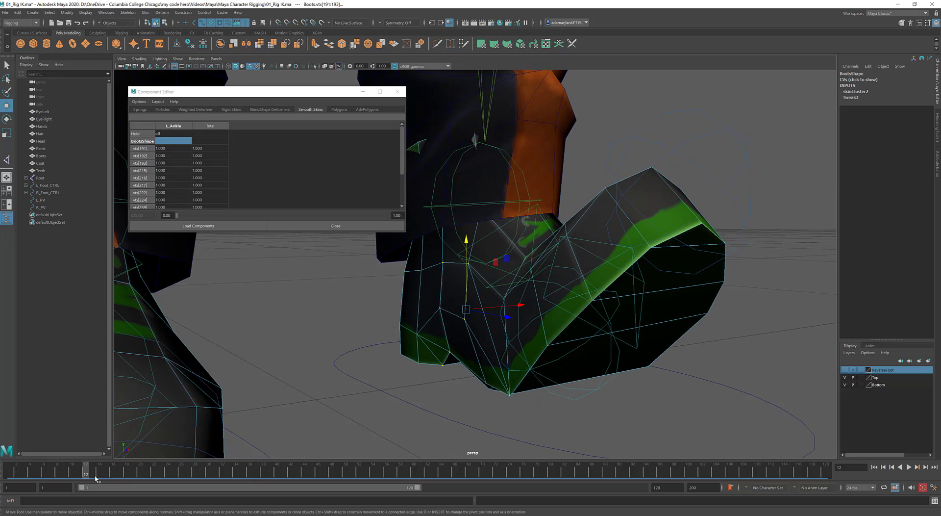
pyautogui.moveTo(97, 479); pyautogui.dragTo(10, 476)
pyautogui.keyDown('alt'); pyautogui.moveTo(491, 393); pyautogui.dragTo(469, 435); pyautogui.keyUp('alt')
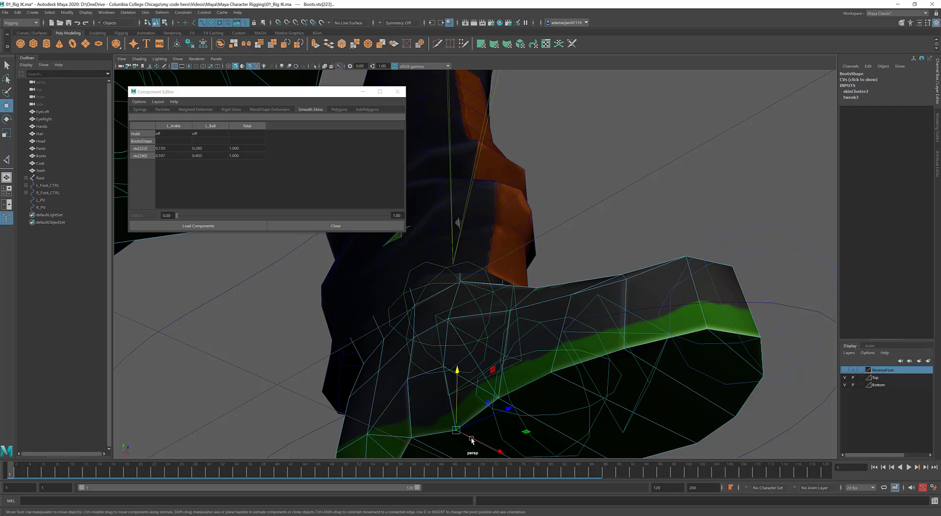
pyautogui.click(173, 128)
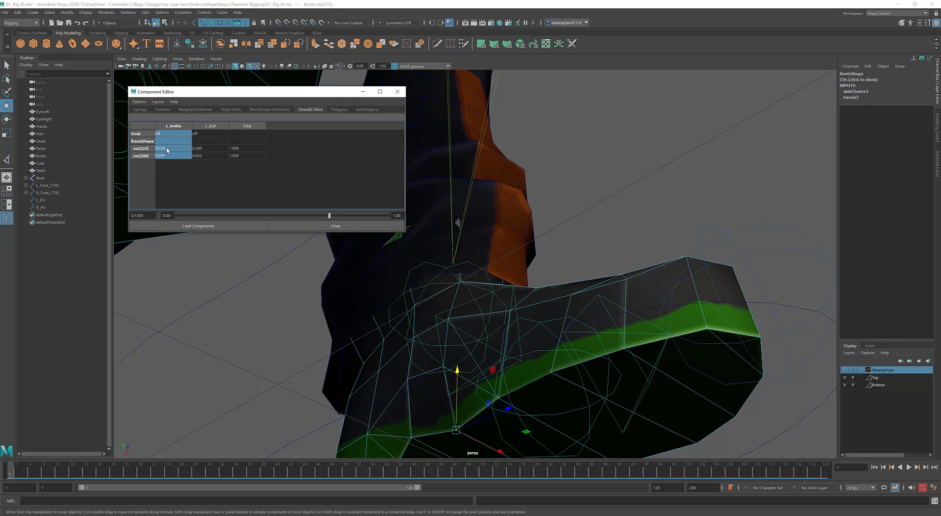
pyautogui.keyDown('ctrl'); pyautogui.click(173, 136); pyautogui.keyUp('ctrl')
pyautogui.write('1')
pyautogui.press('Return')
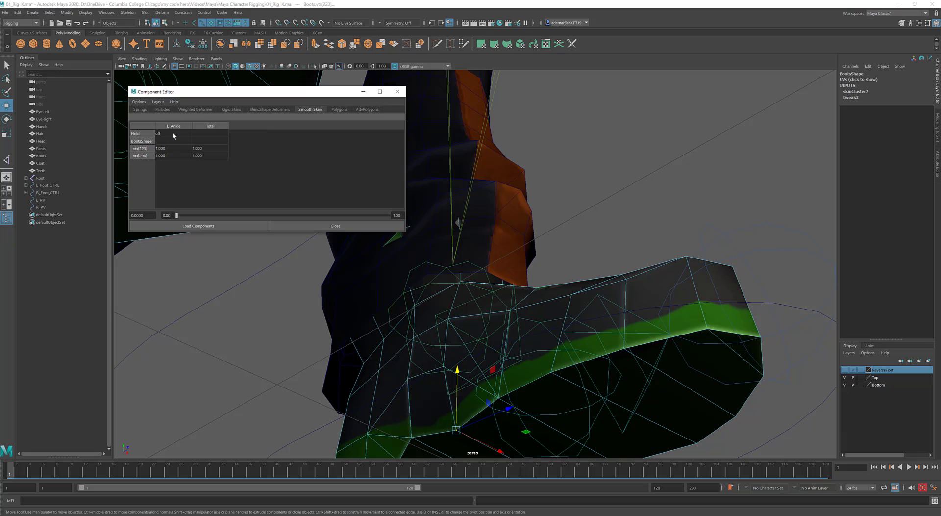
# Play and scrub the toe animation to check the left boot's bend from several sides, ending at frame 1.
pyautogui.click(6, 468)
pyautogui.hotkey('alt', 'v')
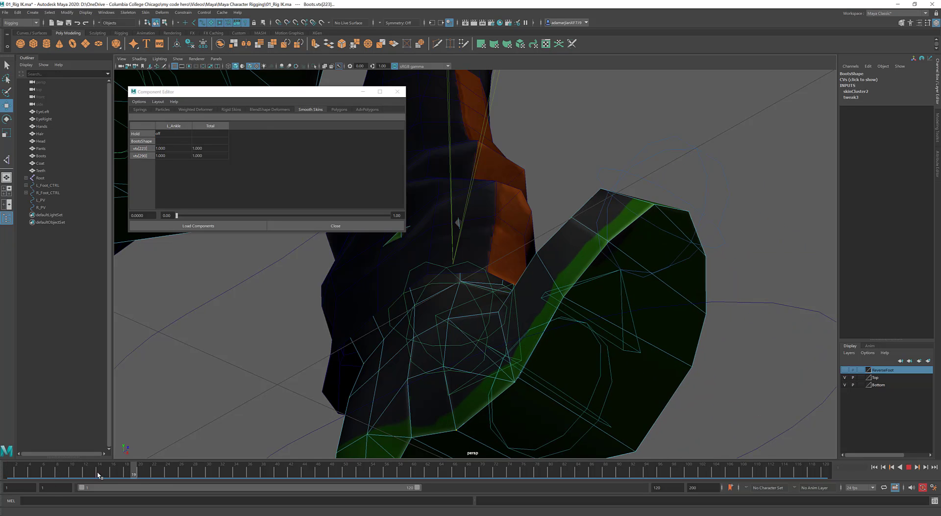
pyautogui.hotkey('alt', 'v')
pyautogui.keyDown('alt'); pyautogui.moveTo(480, 353); pyautogui.dragTo(525, 308); pyautogui.keyUp('alt')
pyautogui.moveTo(21, 469); pyautogui.dragTo(126, 469)
pyautogui.keyDown('alt'); pyautogui.moveTo(662, 324); pyautogui.dragTo(636, 322, button='right'); pyautogui.keyUp('alt')
pyautogui.keyDown('alt'); pyautogui.moveTo(635, 321); pyautogui.dragTo(544, 315); pyautogui.keyUp('alt')
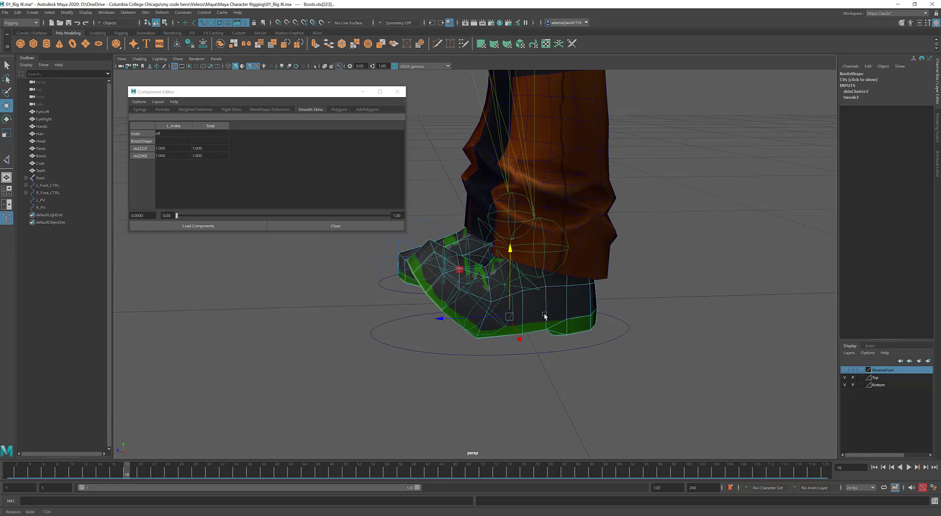
pyautogui.scroll(2, 539, 315)
pyautogui.moveTo(84, 471); pyautogui.dragTo(10, 471)
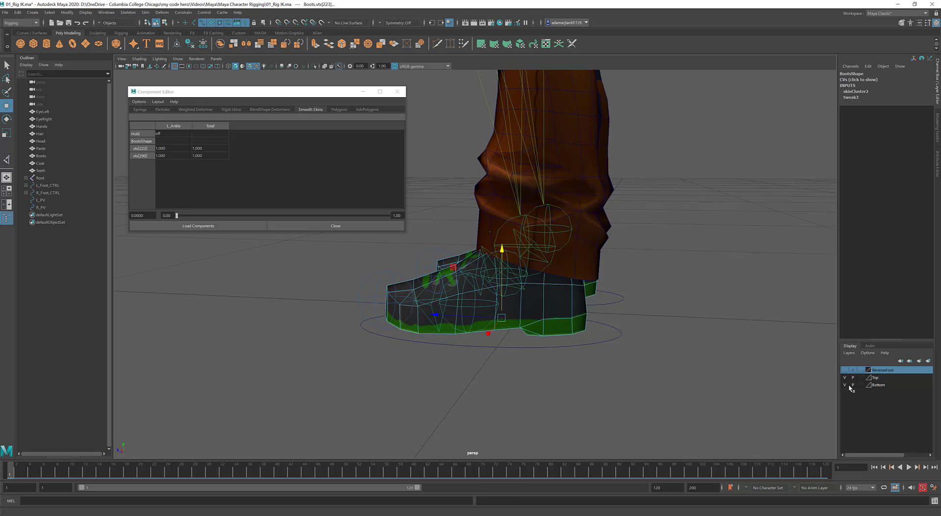
# Show the ReverseFoot layer, select the IK handle at the left toe and delete all its keyframes.
pyautogui.click(845, 370)
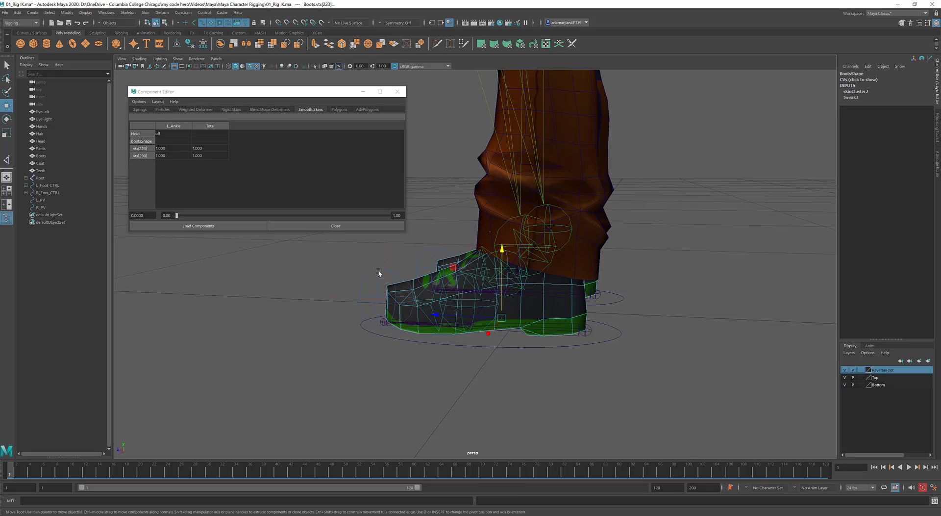
pyautogui.click(361, 270)
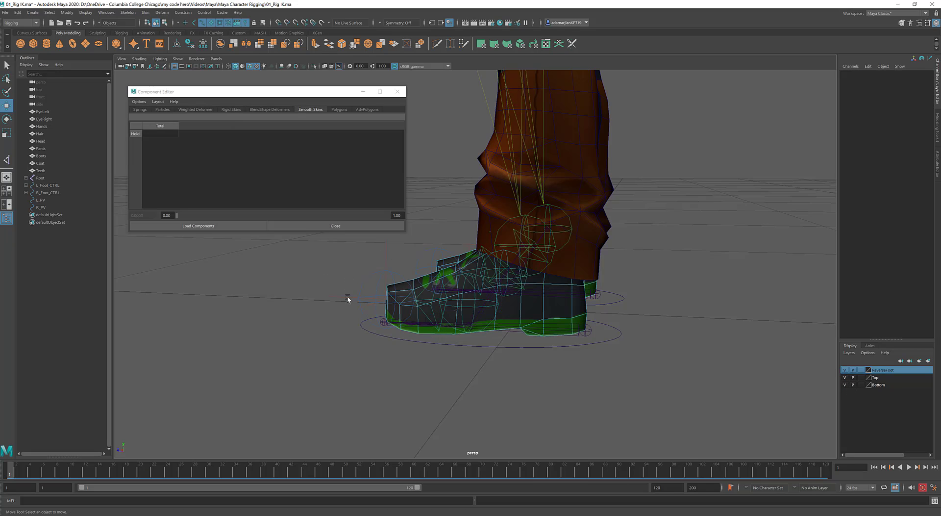
pyautogui.click(185, 23)
pyautogui.click(363, 299)
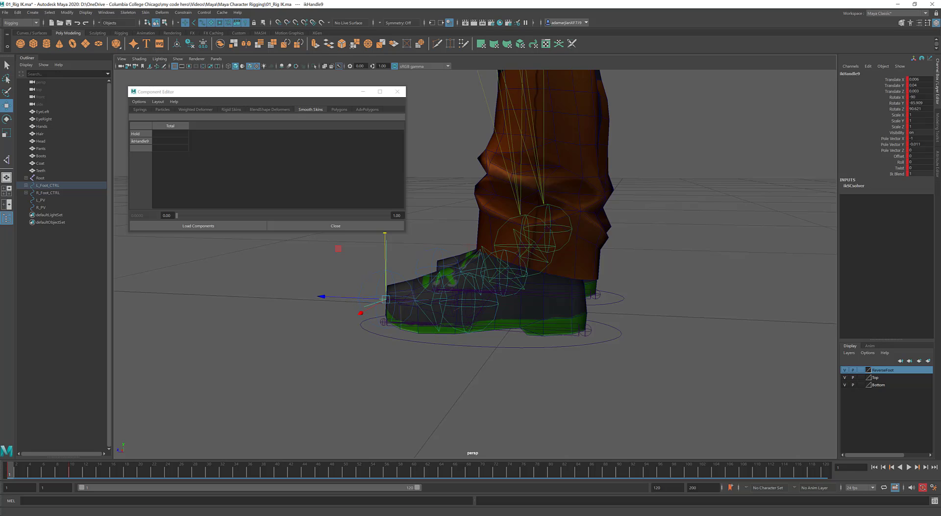
pyautogui.doubleClick(21, 471)
pyautogui.rightClick(21, 471)
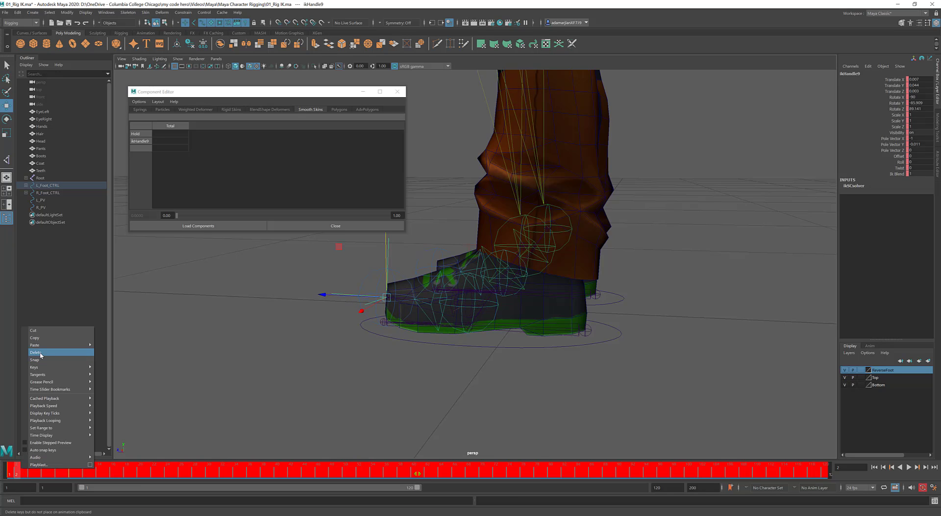
pyautogui.click(40, 356)
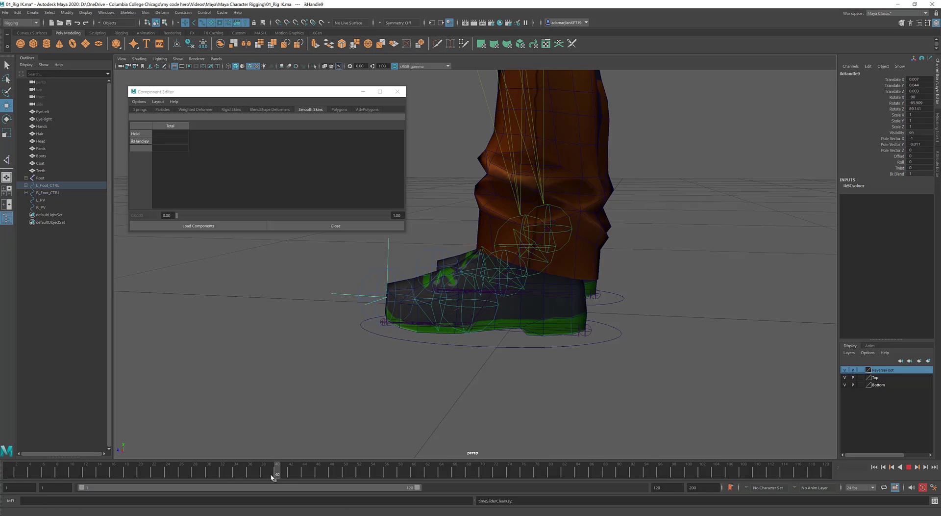
# Check the legs and boots for remaining animation and return the timeline to frame 1.
pyautogui.keyDown('alt'); pyautogui.moveTo(564, 270); pyautogui.dragTo(521, 322); pyautogui.keyUp('alt')
pyautogui.keyDown('alt'); pyautogui.moveTo(521, 321); pyautogui.dragTo(534, 343, button='middle'); pyautogui.keyUp('alt')
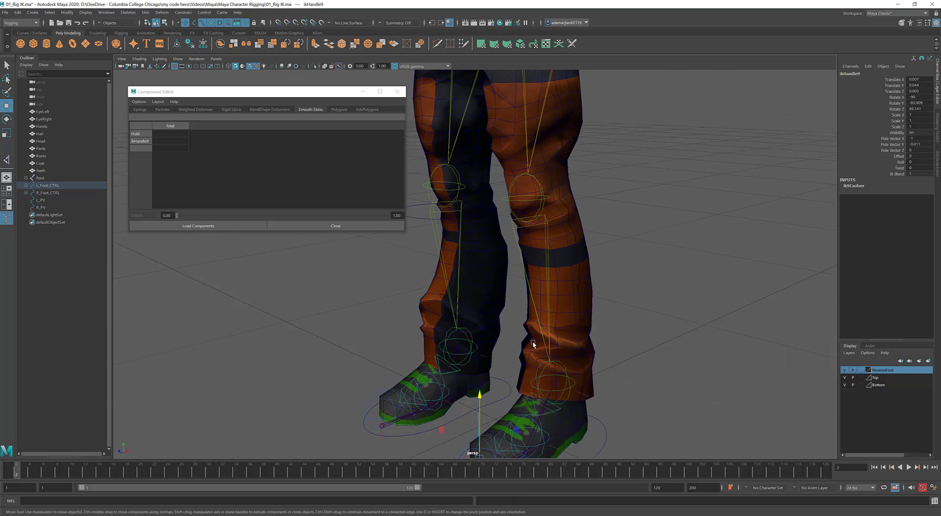
pyautogui.keyDown('alt'); pyautogui.moveTo(534, 342); pyautogui.dragTo(508, 330); pyautogui.keyUp('alt')
pyautogui.keyDown('alt'); pyautogui.moveTo(430, 388); pyautogui.dragTo(400, 395); pyautogui.keyUp('alt')
pyautogui.click(7, 471)
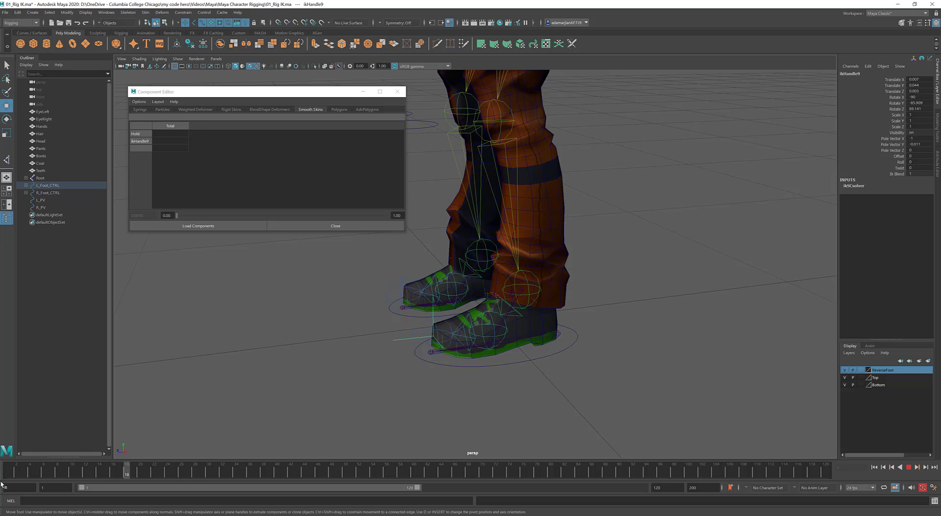
pyautogui.keyDown('alt'); pyautogui.moveTo(444, 341); pyautogui.dragTo(445, 288); pyautogui.keyUp('alt')
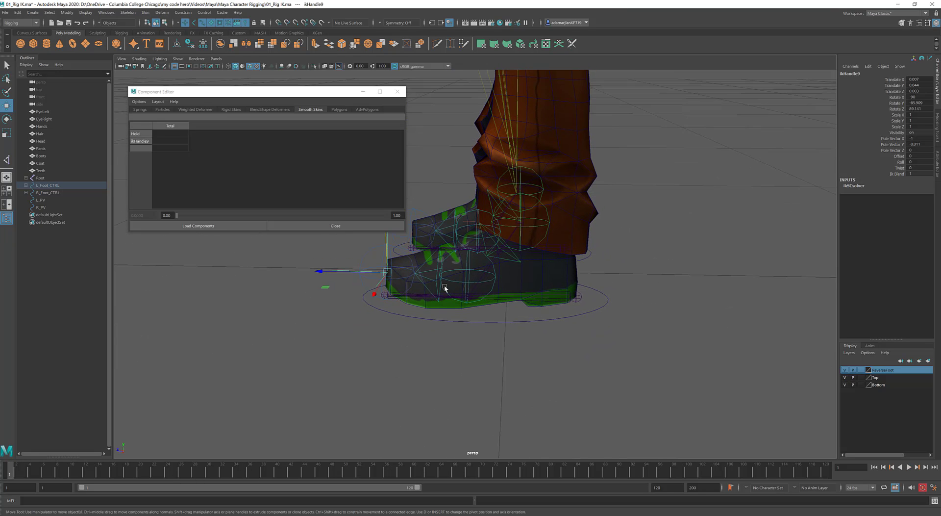
pyautogui.keyDown('alt'); pyautogui.moveTo(524, 333); pyautogui.dragTo(583, 335); pyautogui.keyUp('alt')
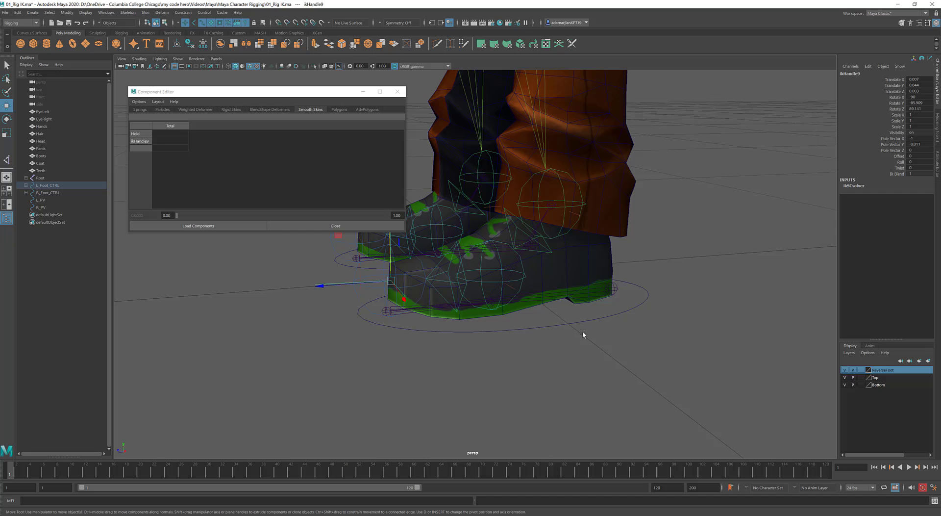
# Close the Component Editor and select the left foot control, L_Foot_CTRL.
pyautogui.click(397, 92)
pyautogui.keyDown('alt'); pyautogui.moveTo(462, 213); pyautogui.dragTo(500, 326); pyautogui.keyUp('alt')
pyautogui.scroll(3, 528, 297)
pyautogui.click(606, 244)
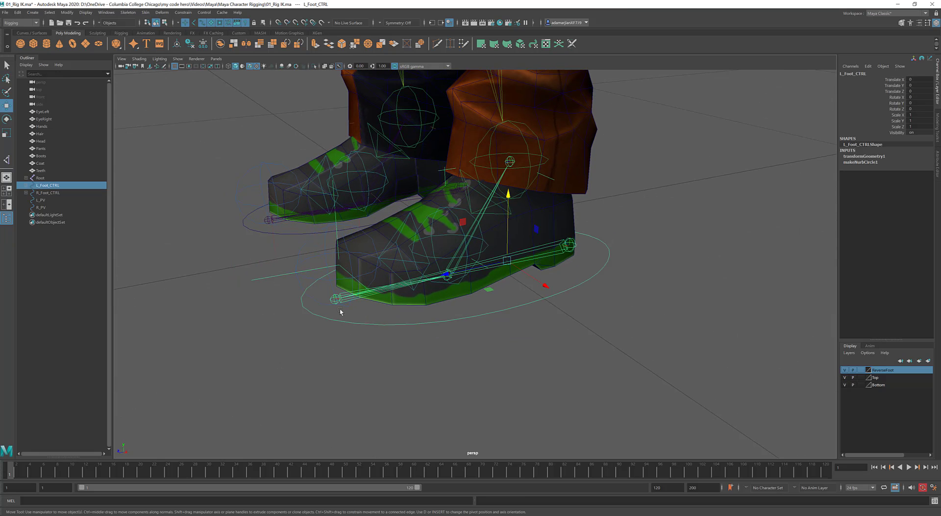
# Try rotating the left foot's heel joint, INV_Heel, to test how the reverse foot pivots.
pyautogui.keyDown('alt'); pyautogui.moveTo(827, 101); pyautogui.dragTo(575, 209); pyautogui.keyUp('alt')
pyautogui.scroll(3, 610, 389)
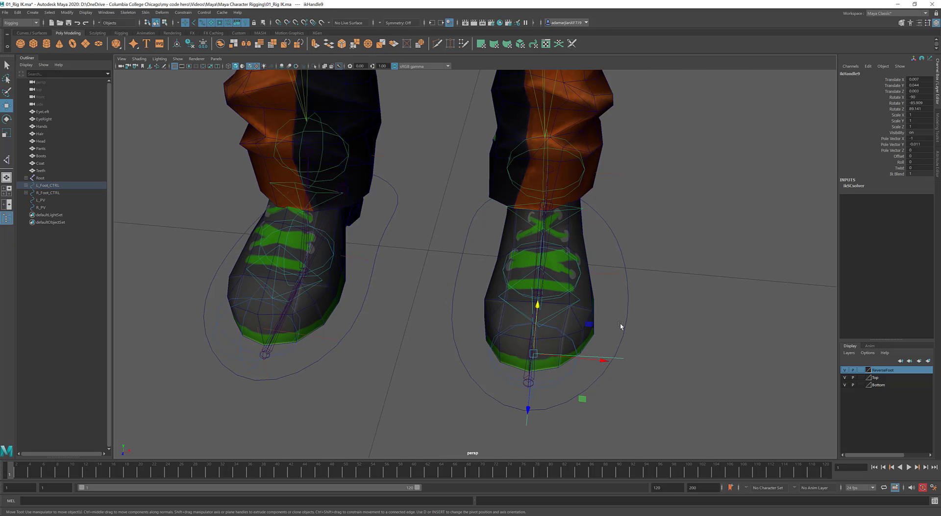
pyautogui.keyDown('alt'); pyautogui.moveTo(660, 325); pyautogui.dragTo(630, 315); pyautogui.keyUp('alt')
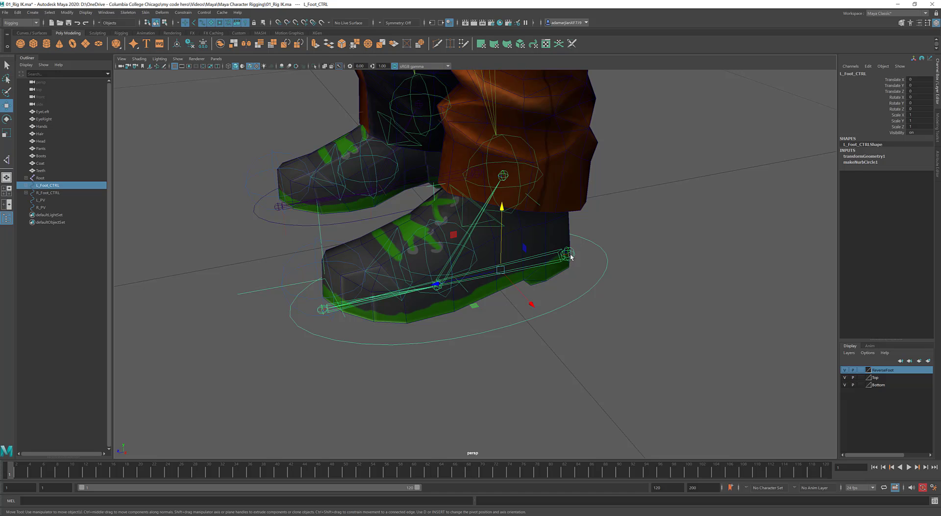
pyautogui.click(466, 257)
pyautogui.keyDown('alt'); pyautogui.moveTo(467, 257); pyautogui.dragTo(535, 269); pyautogui.keyUp('alt')
pyautogui.click(544, 256)
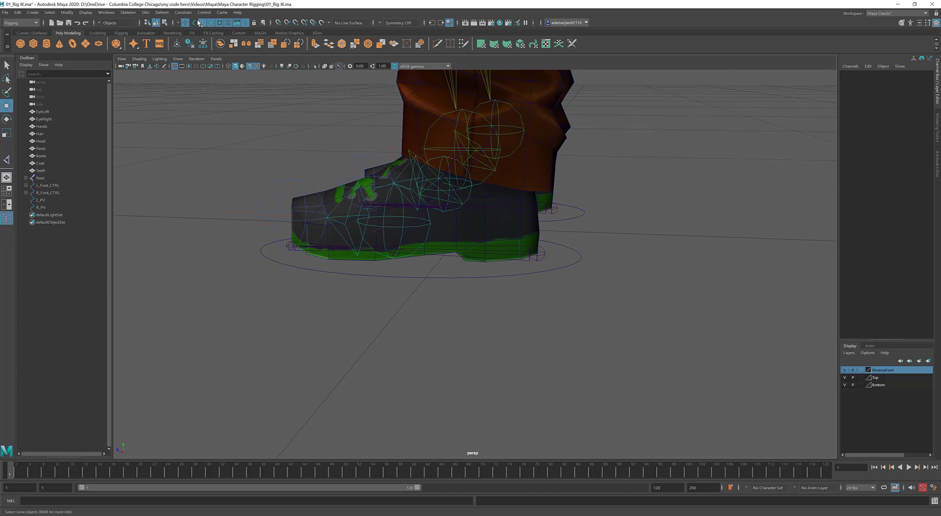
pyautogui.click(543, 257)
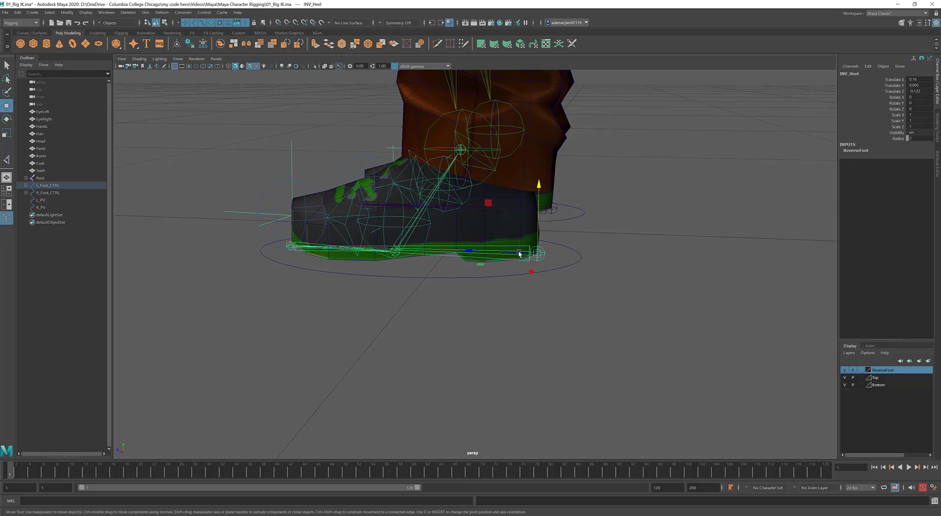
pyautogui.keyDown('alt'); pyautogui.moveTo(542, 256); pyautogui.dragTo(536, 239); pyautogui.keyUp('alt')
pyautogui.press('e')
pyautogui.keyDown('alt'); pyautogui.moveTo(577, 204); pyautogui.dragTo(576, 204); pyautogui.keyUp('alt')
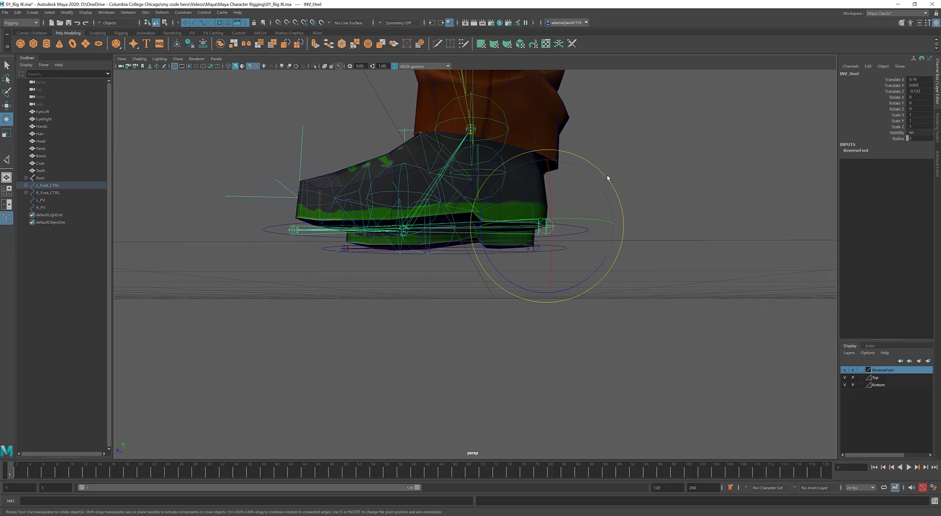
pyautogui.moveTo(598, 172); pyautogui.dragTo(623, 224)
# Undo the heel joint rotation and return to the selection of the left foot control, L_Foot_CTRL.
pyautogui.hotkey('ctrl', 'z')
pyautogui.hotkey('ctrl', 'z')
pyautogui.hotkey('ctrl', 'z')
pyautogui.hotkey('ctrl', 'z')
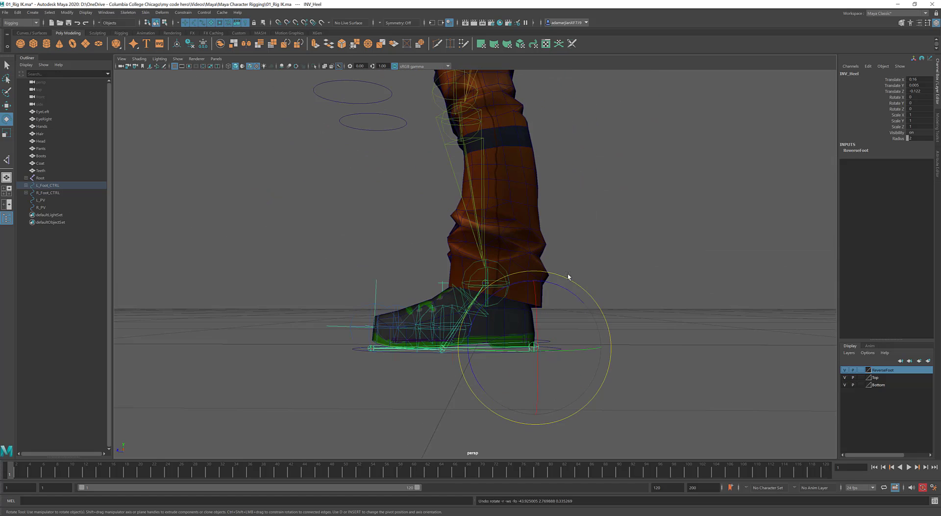
pyautogui.hotkey('ctrl', 'z')
pyautogui.hotkey('ctrl', 'z')
pyautogui.hotkey('ctrl', 'z')
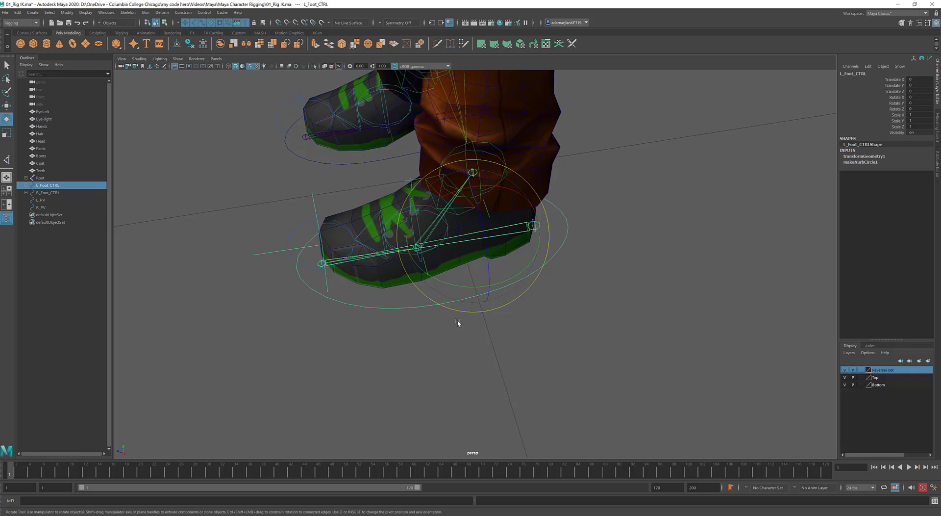
pyautogui.hotkey('ctrl', 'z')
pyautogui.hotkey('ctrl', 'z')
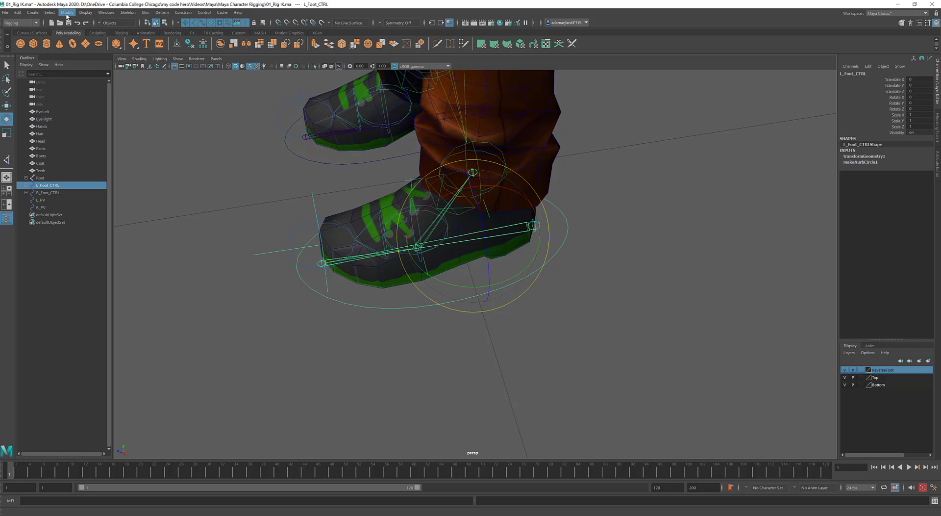
# Start adding an attribute to L_Foot_CTRL, with minimum -10, maximum 10 and default 0, keeping the boot in view.
pyautogui.click(67, 12)
pyautogui.click(105, 147)
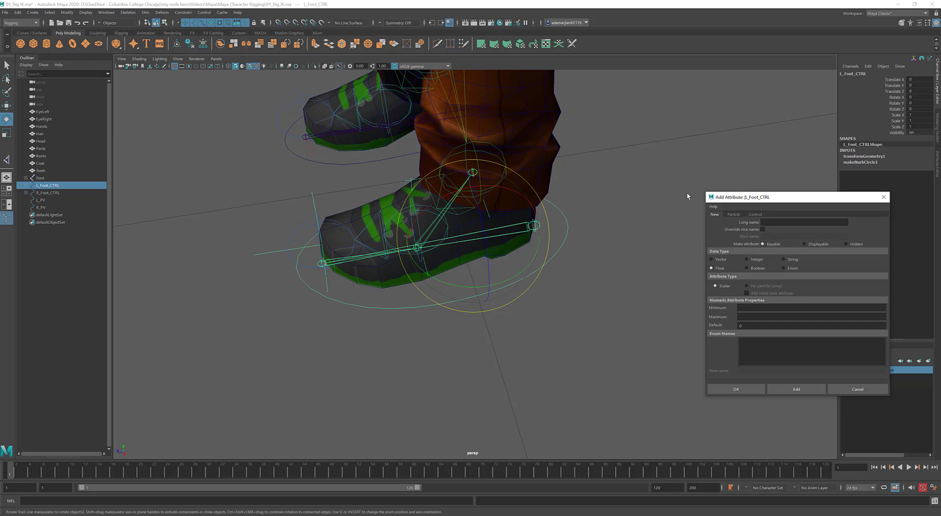
pyautogui.moveTo(785, 201); pyautogui.dragTo(497, 174)
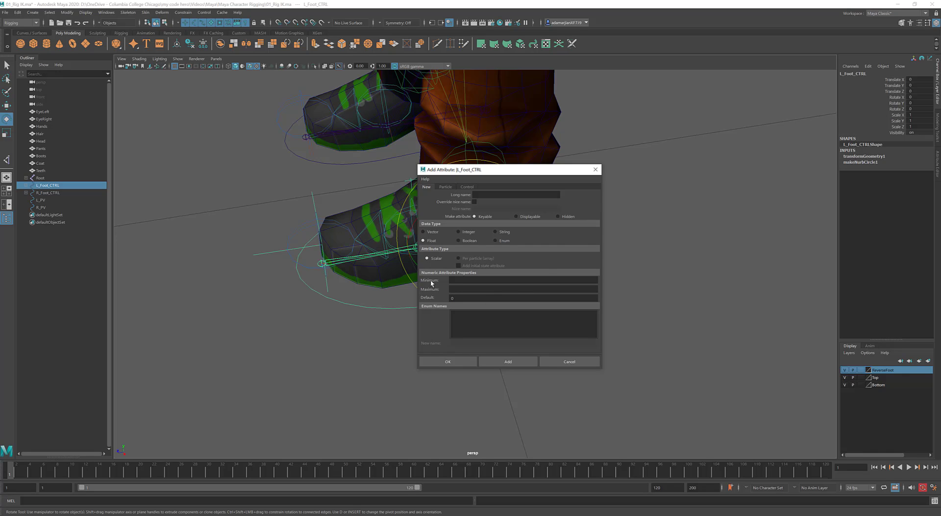
pyautogui.click(471, 279)
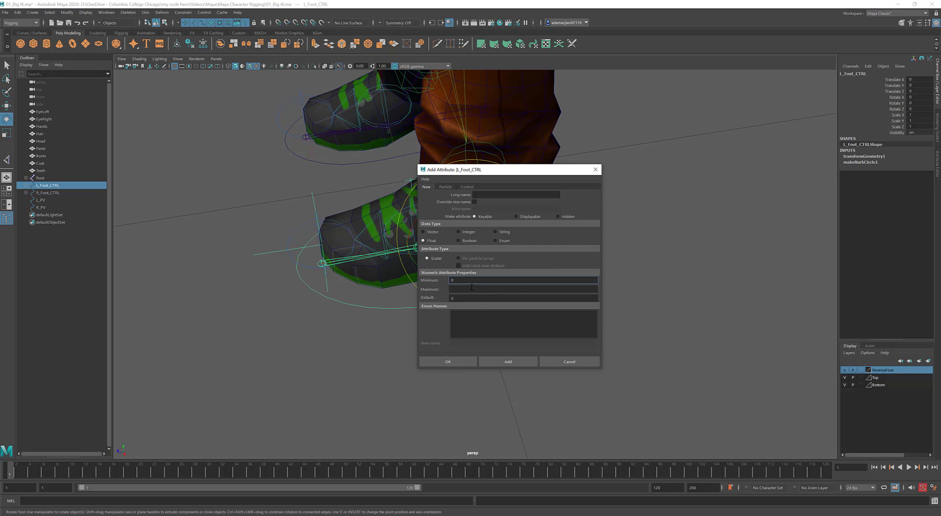
pyautogui.click(472, 288)
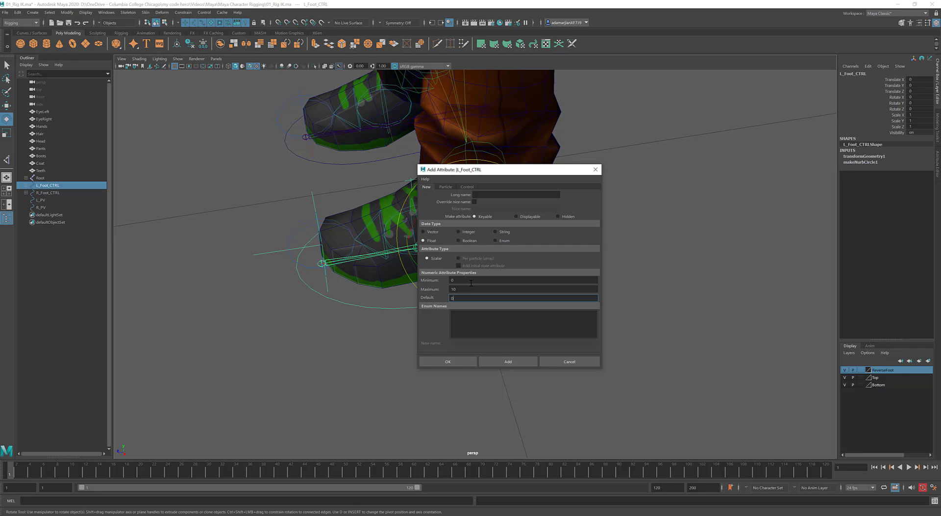
pyautogui.click(473, 280)
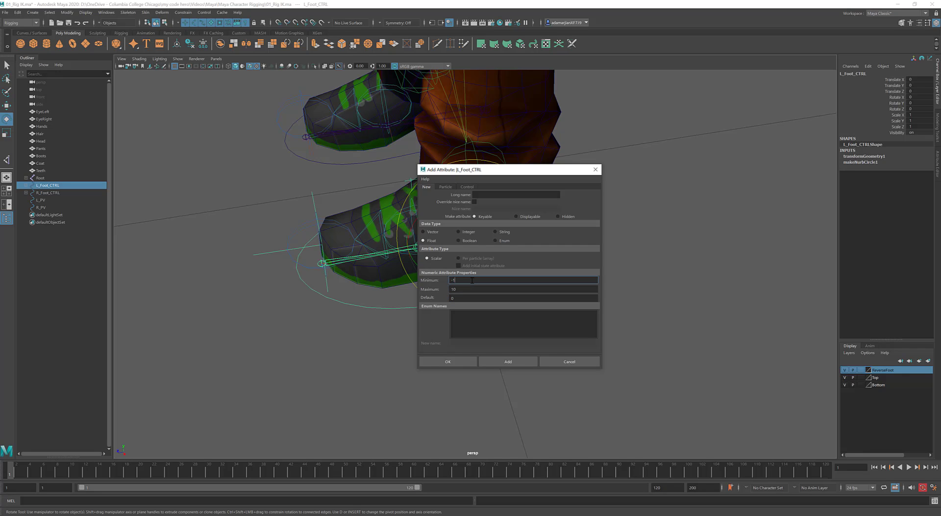
pyautogui.moveTo(481, 176); pyautogui.dragTo(667, 247)
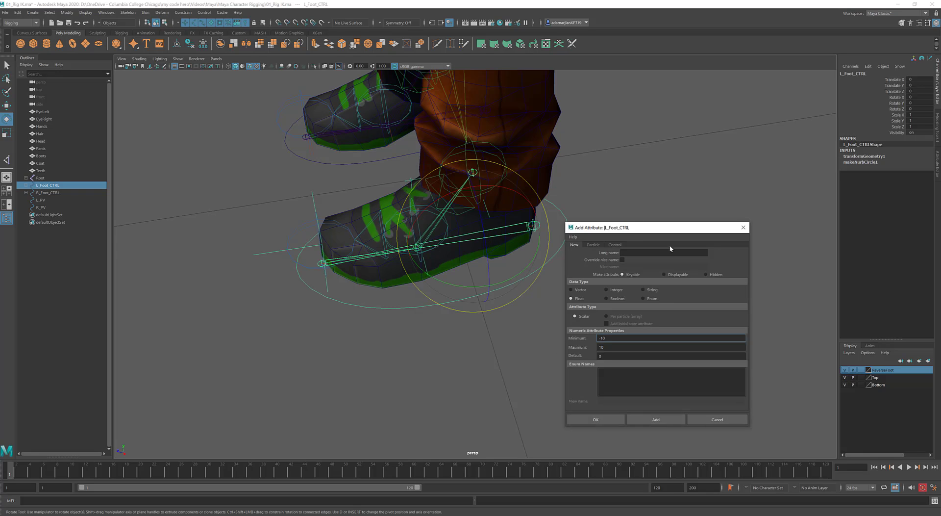
# Try rotating the left foot control about -35 degrees in X, and undo the rotation.
pyautogui.keyDown('alt'); pyautogui.moveTo(564, 304); pyautogui.dragTo(548, 272); pyautogui.keyUp('alt')
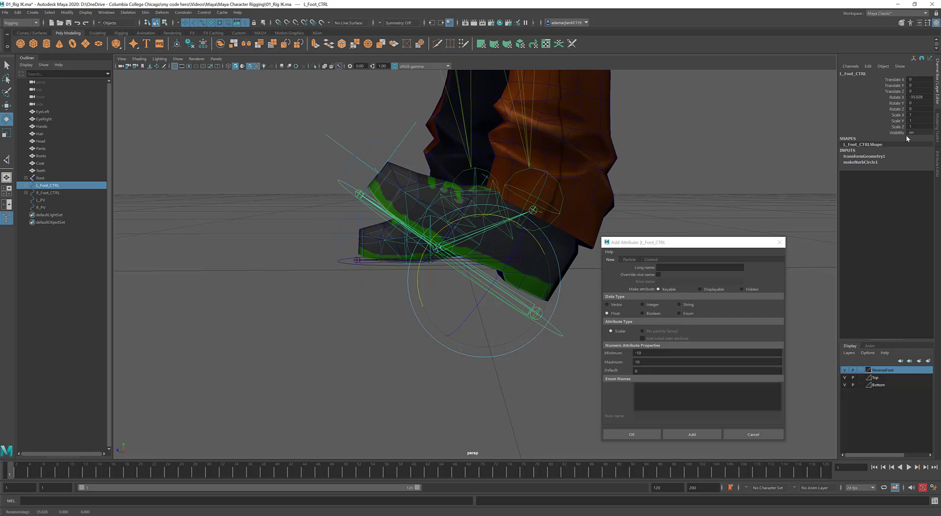
pyautogui.moveTo(541, 248); pyautogui.dragTo(531, 264)
pyautogui.hotkey('ctrl', 'z')
pyautogui.hotkey('ctrl', 'z')
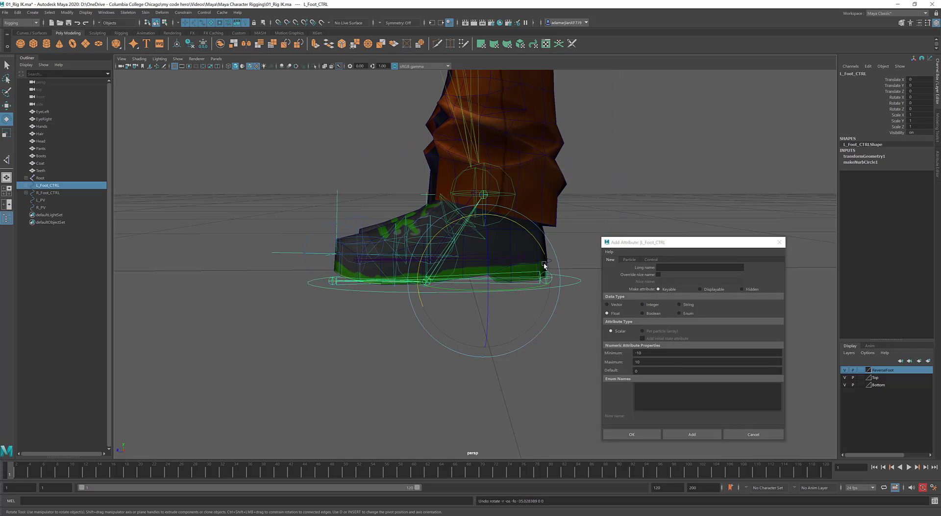
# Test small rotations of the INV_Toe and INV_Heel joints, and undo the heel rotation.
pyautogui.click(386, 252)
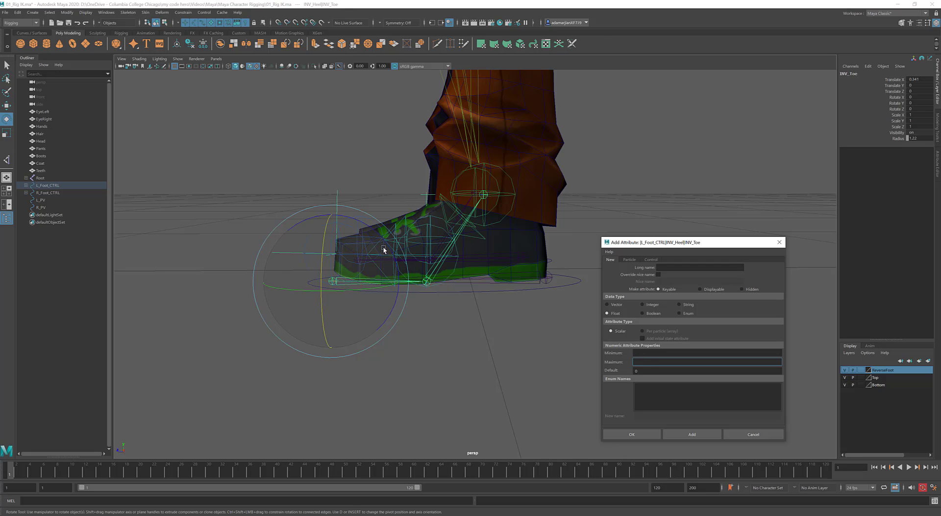
pyautogui.moveTo(384, 246)
pyautogui.mouseDown()
pyautogui.moveTo(315, 208)
pyautogui.moveTo(381, 247)
pyautogui.mouseUp()
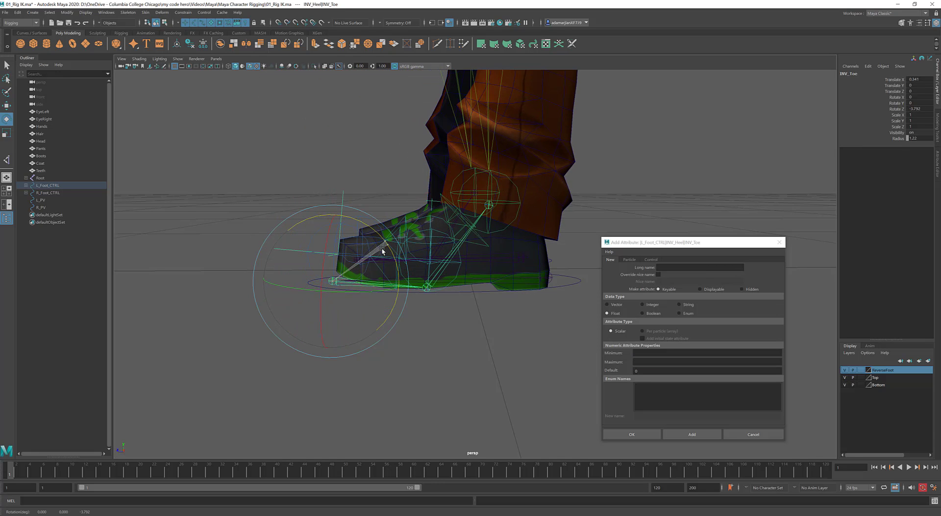
pyautogui.click(550, 273)
pyautogui.moveTo(584, 222); pyautogui.dragTo(613, 231)
pyautogui.hotkey('ctrl', 'z')
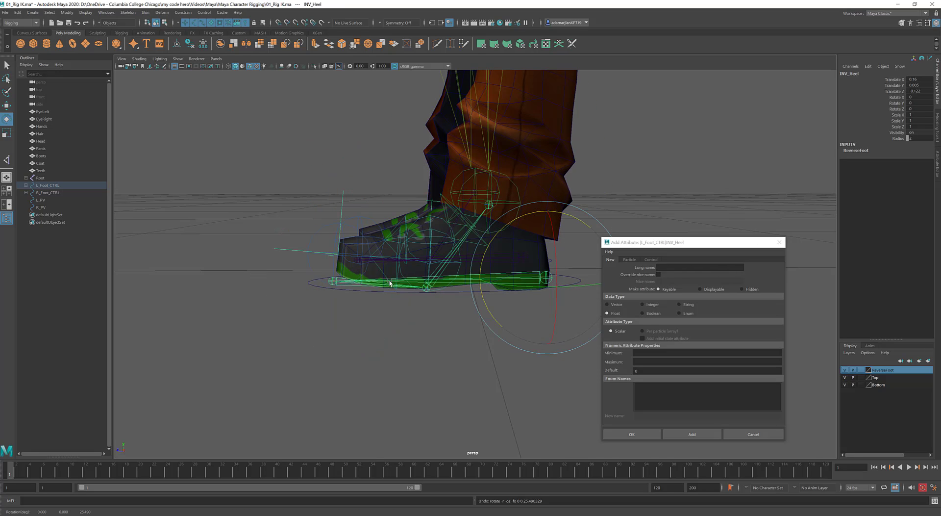
# Try rotating the INV_Ball joint about 43 degrees in Z to lift the left heel.
pyautogui.click(432, 288)
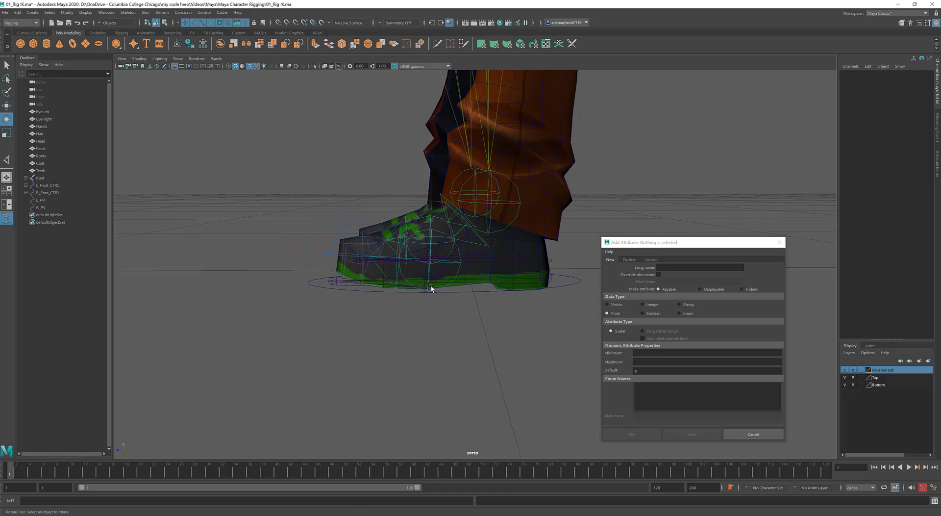
pyautogui.click(432, 288)
pyautogui.click(347, 321)
pyautogui.click(424, 289)
pyautogui.moveTo(466, 238); pyautogui.dragTo(416, 218)
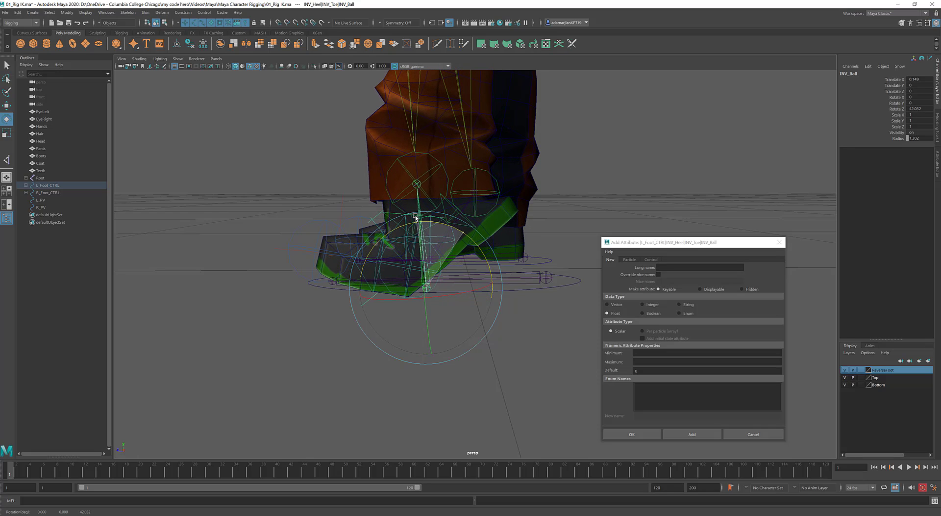
# Add a keyable float attribute Foot_Roll to L_Foot_CTRL with minimum -10, maximum 10 and default 0.
pyautogui.keyDown('alt'); pyautogui.moveTo(417, 216); pyautogui.dragTo(272, 288); pyautogui.keyUp('alt')
pyautogui.keyDown('alt'); pyautogui.moveTo(272, 288); pyautogui.dragTo(529, 283, button='right'); pyautogui.keyUp('alt')
pyautogui.click(511, 333)
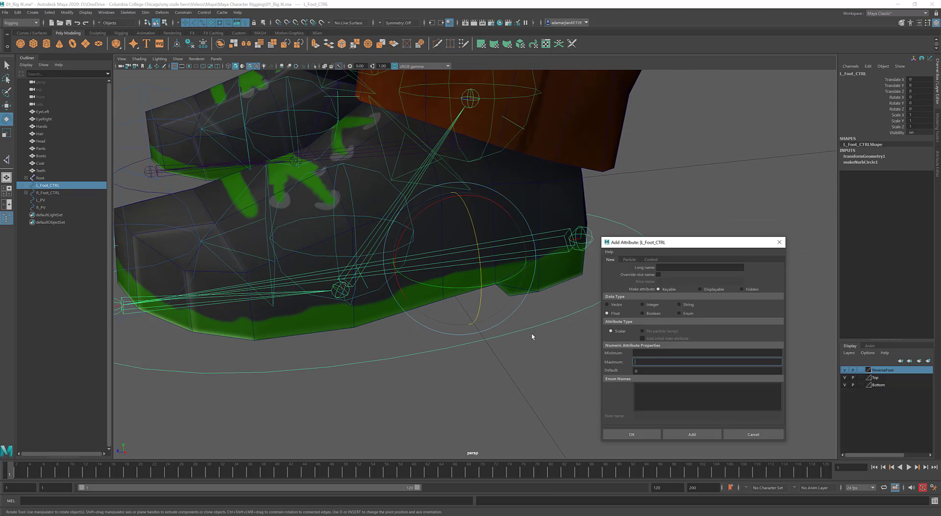
pyautogui.click(420, 392)
pyautogui.click(468, 346)
pyautogui.click(641, 352)
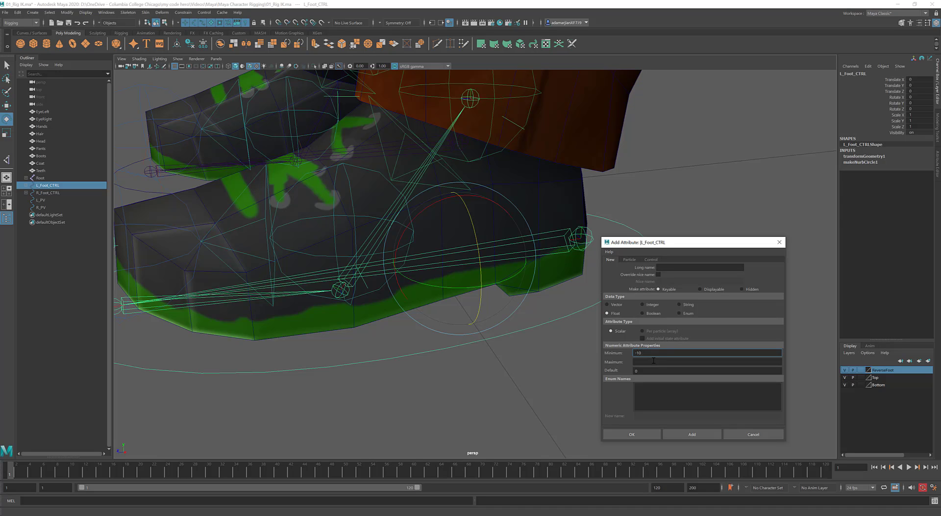
pyautogui.click(654, 360)
pyautogui.press('Tab')
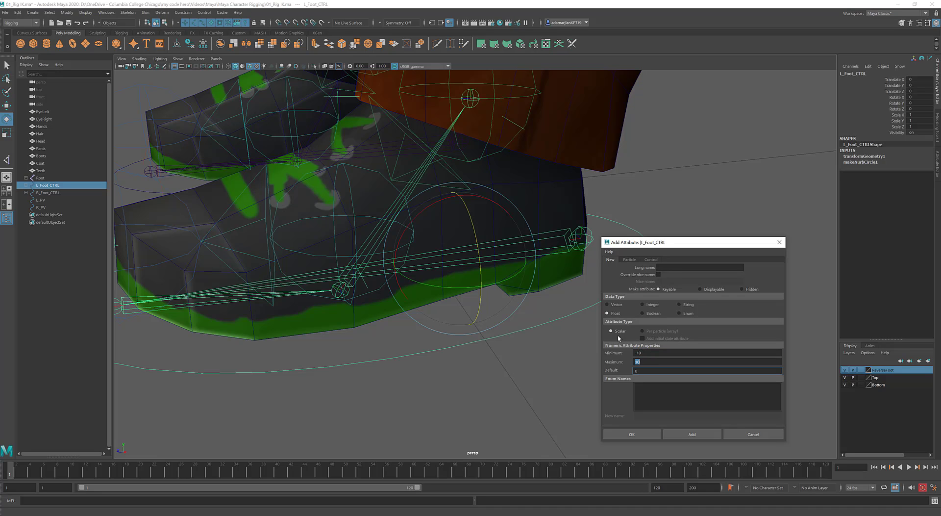
pyautogui.write('0')
pyautogui.click(734, 265)
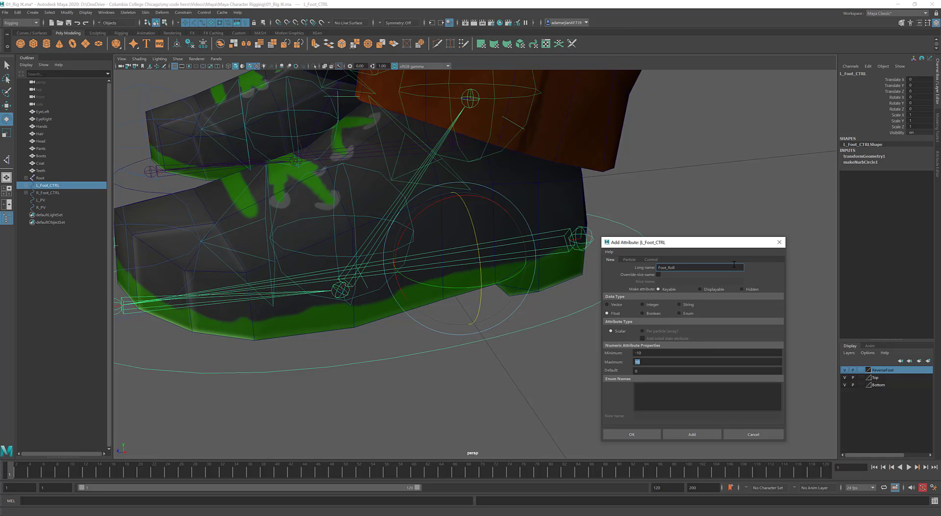
pyautogui.click(689, 434)
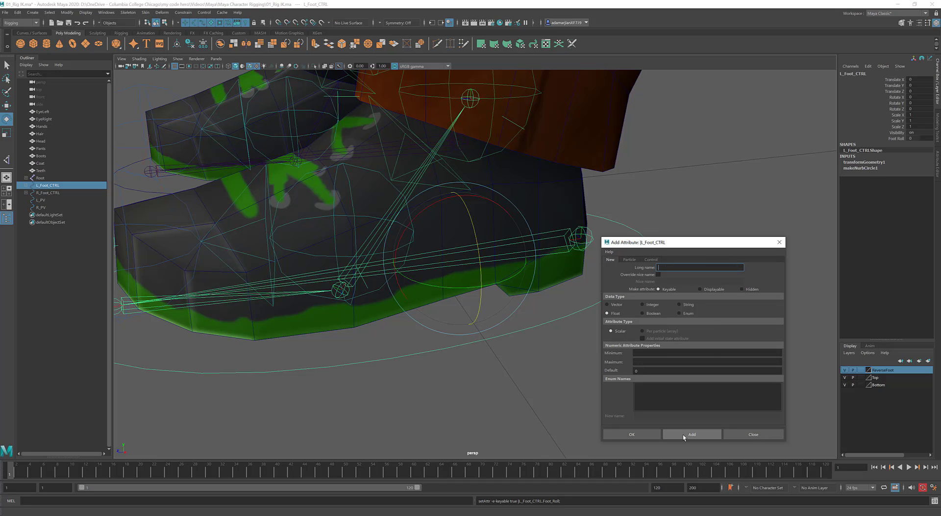
# Close the Add Attribute dialog and reselect the left foot control with the Move tool active.
pyautogui.click(576, 383)
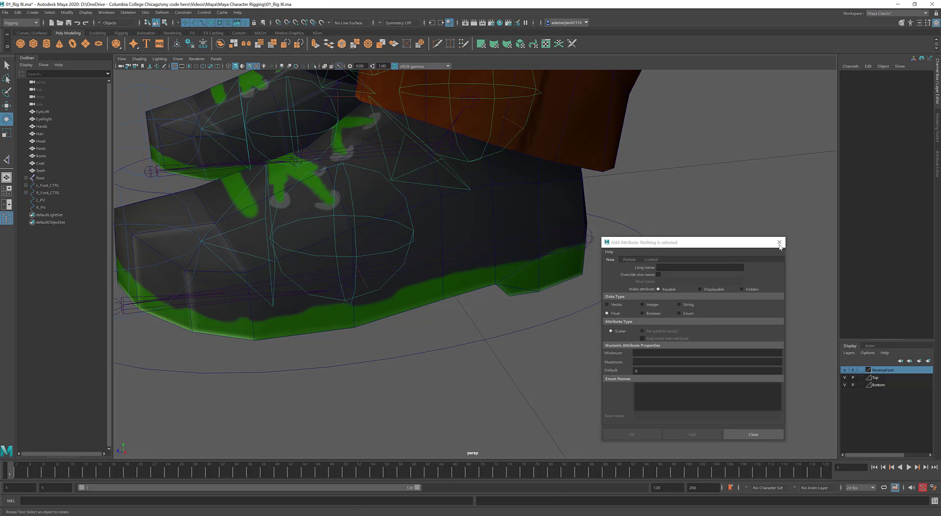
pyautogui.click(780, 242)
pyautogui.scroll(-5, 672, 292)
pyautogui.click(545, 279)
pyautogui.moveTo(554, 313)
pyautogui.keyDown('alt'); pyautogui.mouseDown()
pyautogui.moveTo(536, 316)
pyautogui.moveTo(550, 325)
pyautogui.mouseUp(); pyautogui.keyUp('alt')
pyautogui.press('w')
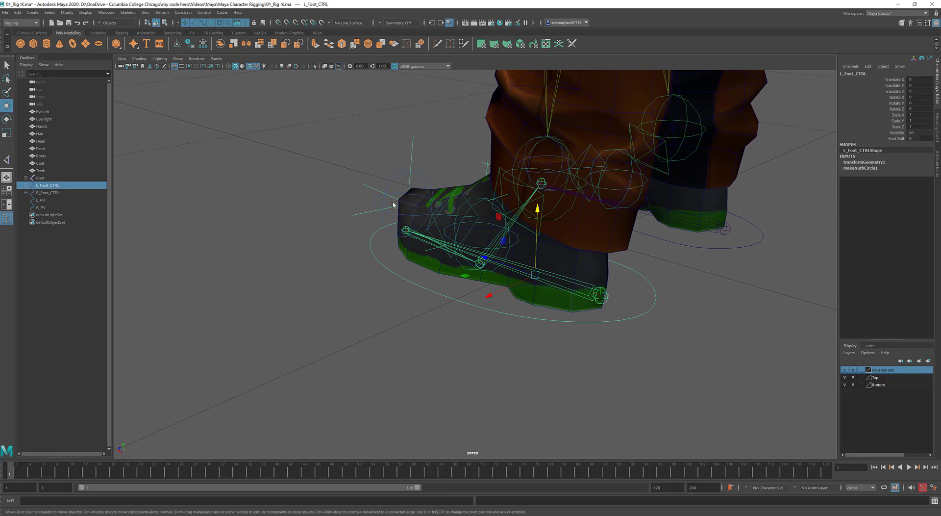
# Switch to the Animation command set and open the Set Driven Key window with L_Foot_CTRL selected.
pyautogui.click(21, 23)
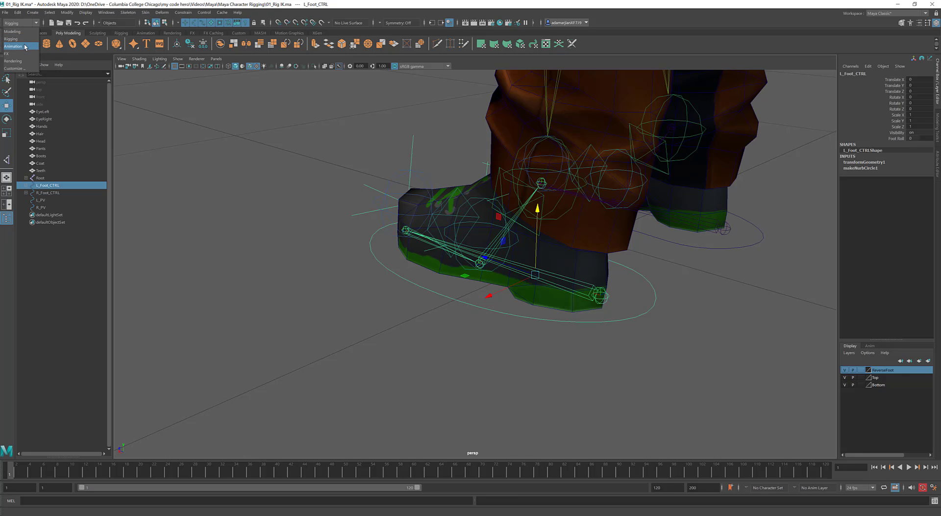
pyautogui.click(19, 45)
pyautogui.click(124, 13)
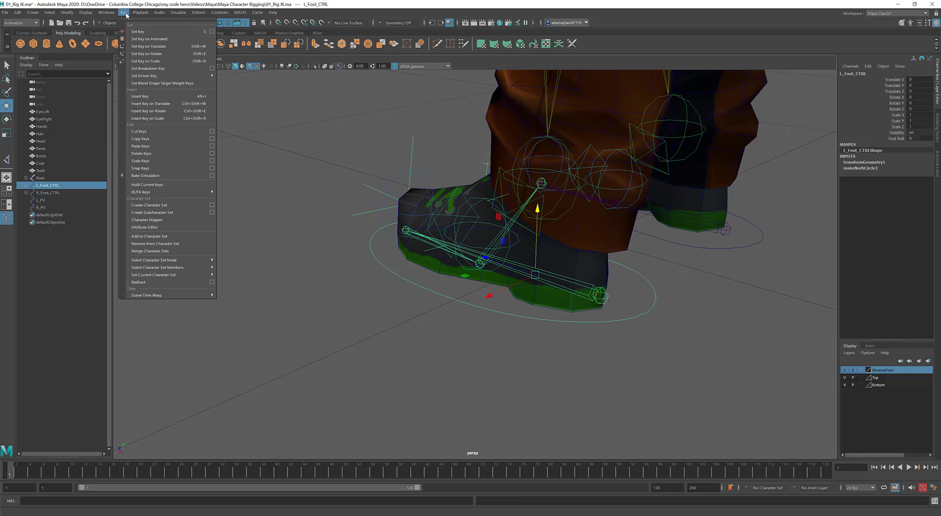
pyautogui.moveTo(161, 76)
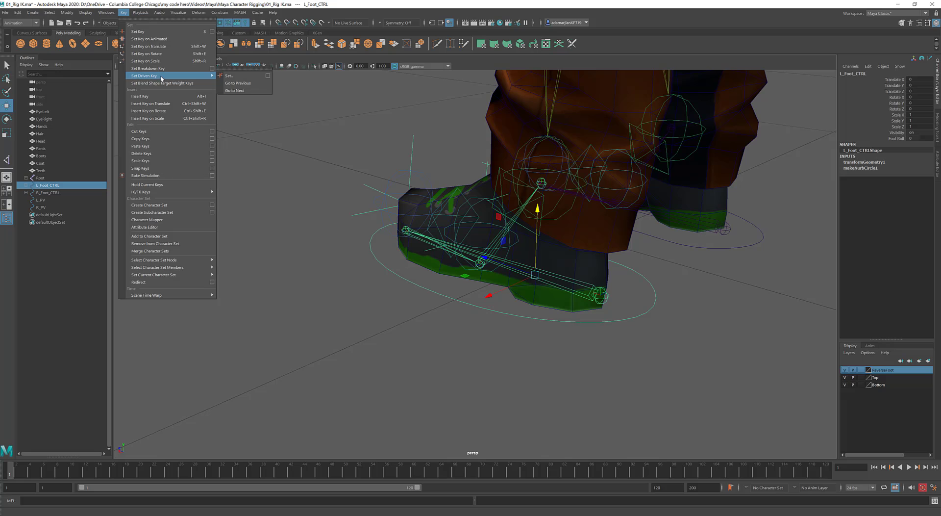
pyautogui.click(231, 79)
pyautogui.keyDown('alt'); pyautogui.moveTo(231, 80); pyautogui.dragTo(311, 149); pyautogui.keyUp('alt')
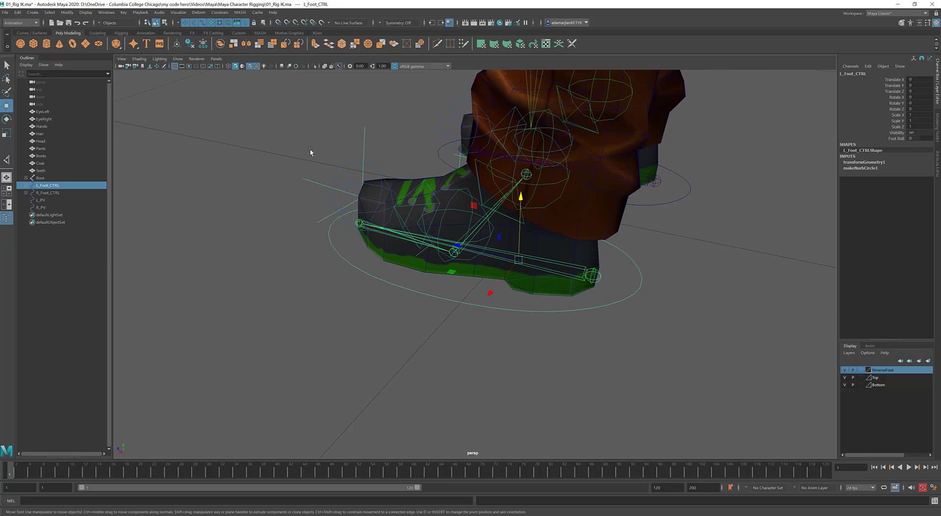
pyautogui.hotkey('ctrl', 'z')
pyautogui.click(123, 13)
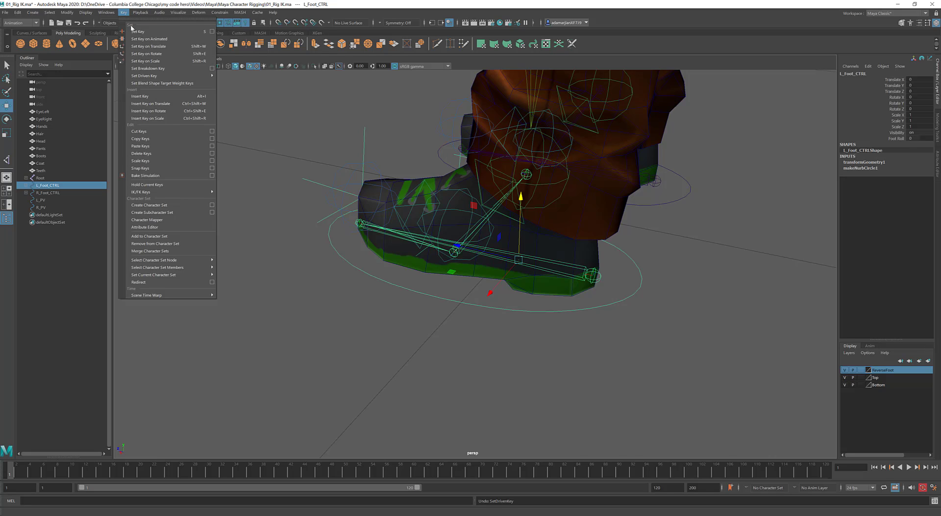
pyautogui.moveTo(170, 77)
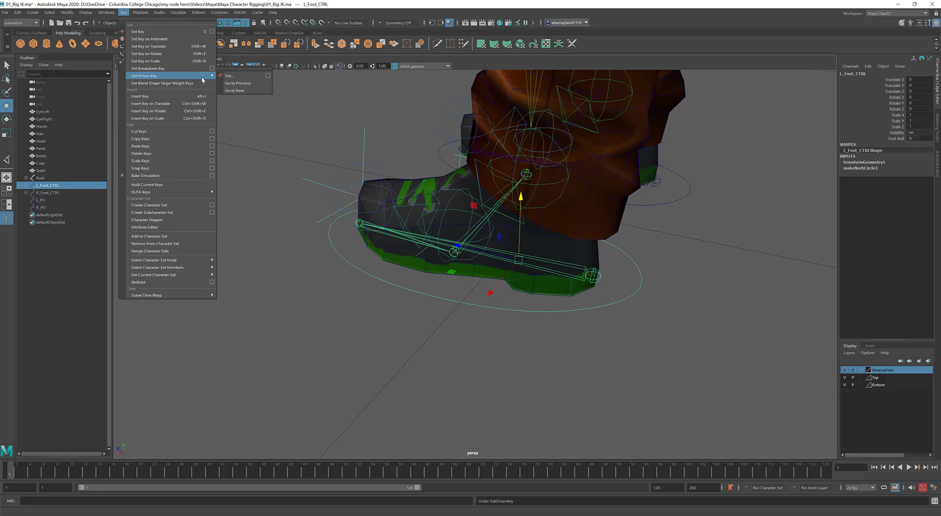
pyautogui.click(230, 75)
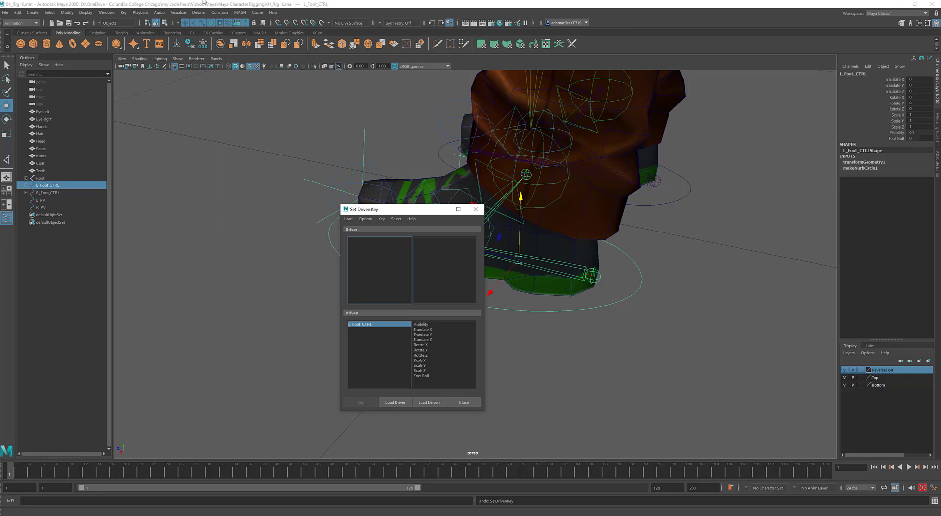
# Load L_Foot_CTRL as the driver in Set Driven Key and choose its Foot Roll attribute.
pyautogui.click(123, 13)
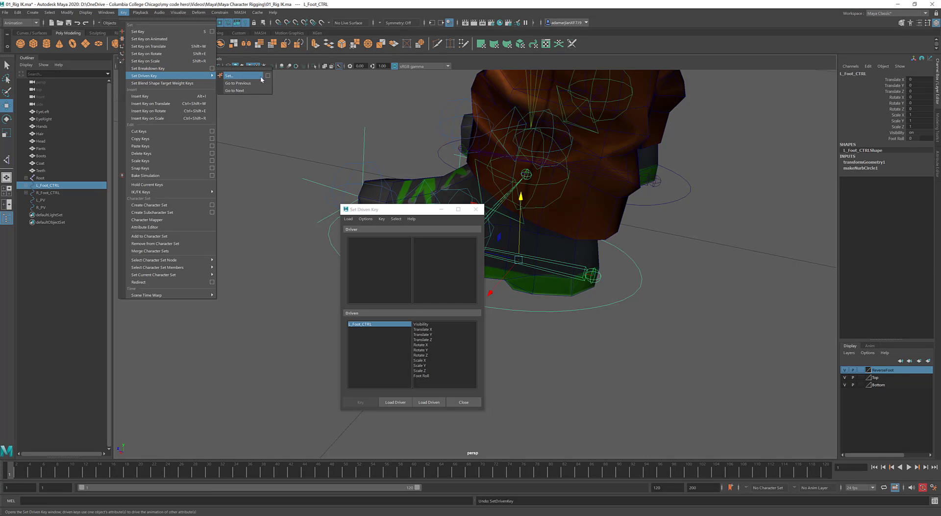
pyautogui.press('Escape')
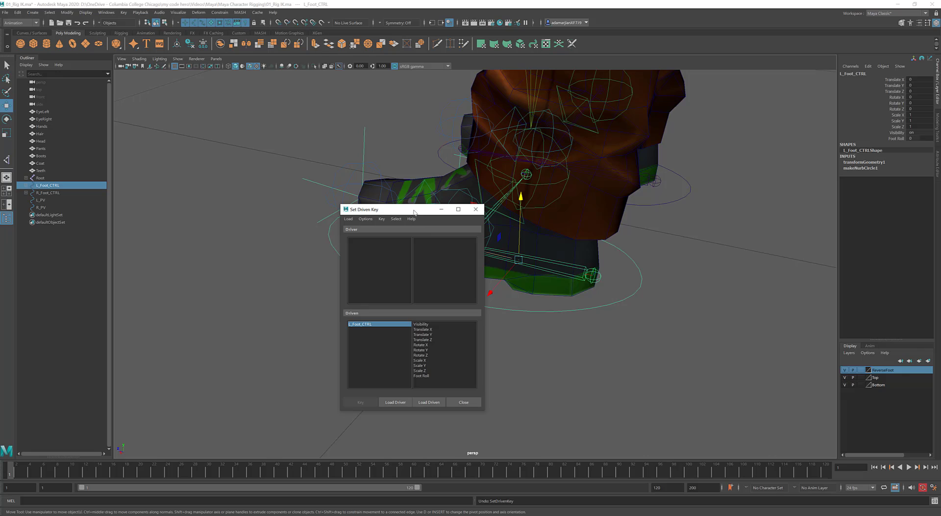
pyautogui.moveTo(409, 212); pyautogui.dragTo(248, 177)
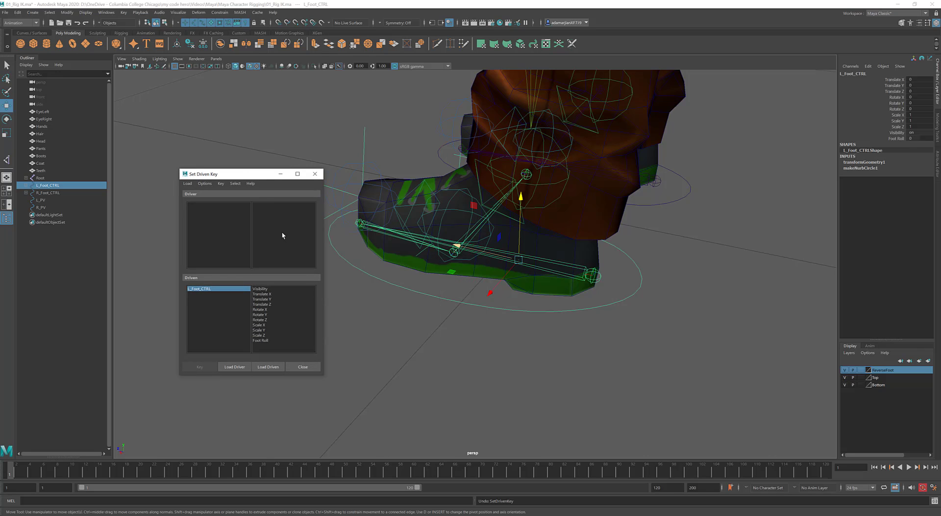
pyautogui.click(896, 139)
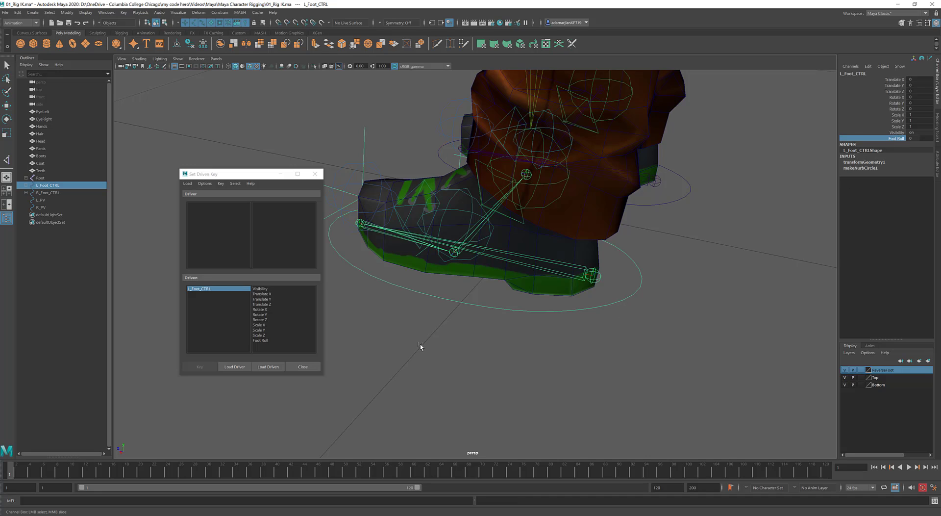
pyautogui.click(249, 366)
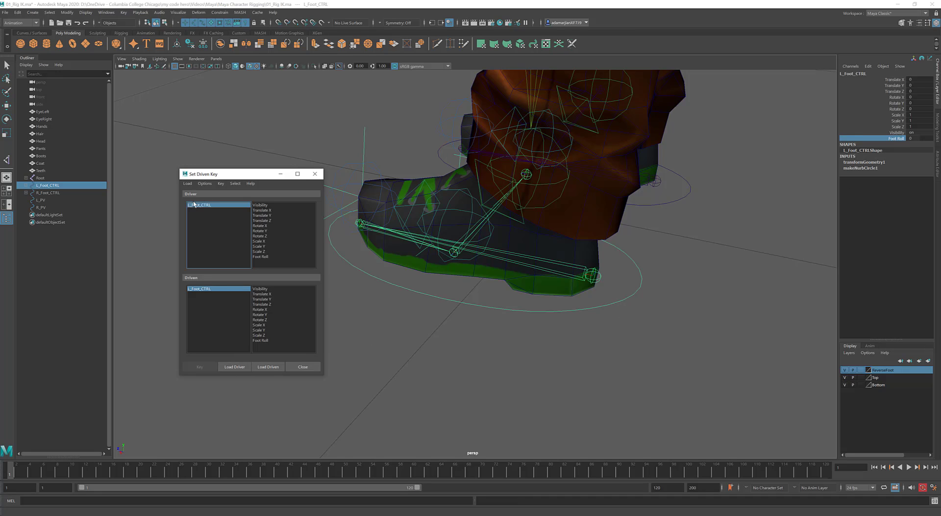
pyautogui.click(274, 257)
# Select the INV_Heel joint at the back of the left boot with the Move tool active.
pyautogui.keyDown('alt'); pyautogui.moveTo(489, 306); pyautogui.dragTo(640, 265, button='right'); pyautogui.keyUp('alt')
pyautogui.click(659, 260)
pyautogui.press('w')
pyautogui.keyDown('alt'); pyautogui.moveTo(669, 279); pyautogui.dragTo(697, 231); pyautogui.keyUp('alt')
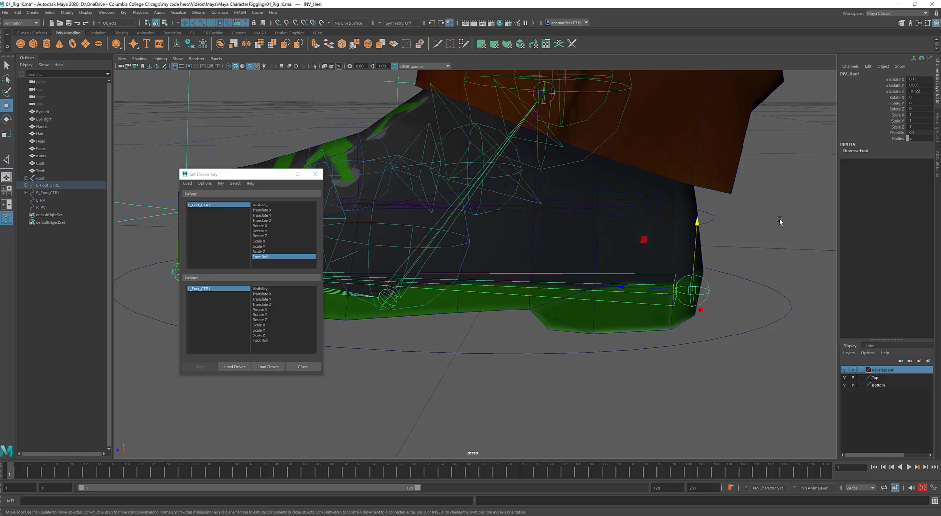
# Try rotating INV_Heel in X, Y and Z separately to find the foot-roll axis, undoing each rotation.
pyautogui.click(901, 97)
pyautogui.moveTo(665, 208); pyautogui.dragTo(700, 210, button='middle')
pyautogui.hotkey('ctrl', 'z')
pyautogui.click(899, 103)
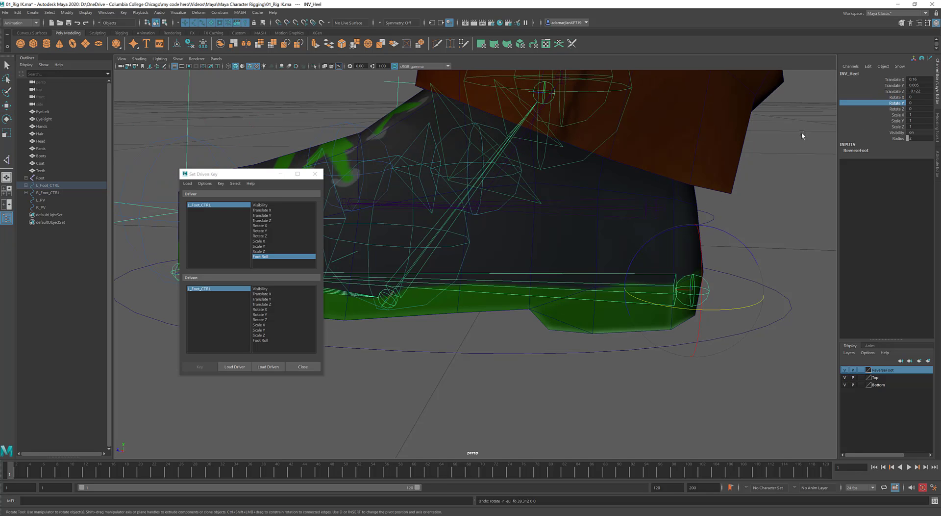
pyautogui.moveTo(800, 135); pyautogui.dragTo(740, 177, button='middle')
pyautogui.hotkey('ctrl', 'z')
pyautogui.click(897, 108)
pyautogui.moveTo(666, 201); pyautogui.dragTo(628, 218, button='middle')
pyautogui.hotkey('ctrl', 'z')
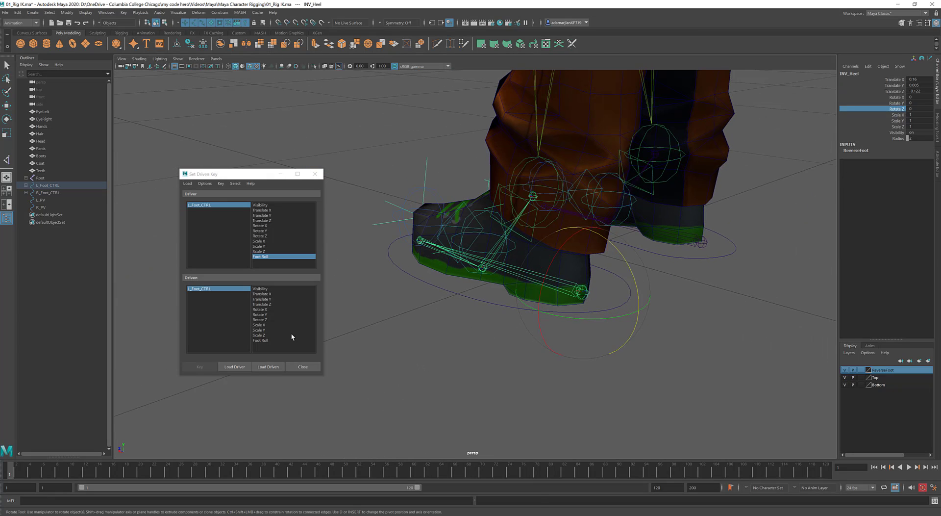
# Load INV_Heel as the driven object and key its Rotate Z against L_Foot_CTRL's Foot Roll at 0.
pyautogui.click(275, 368)
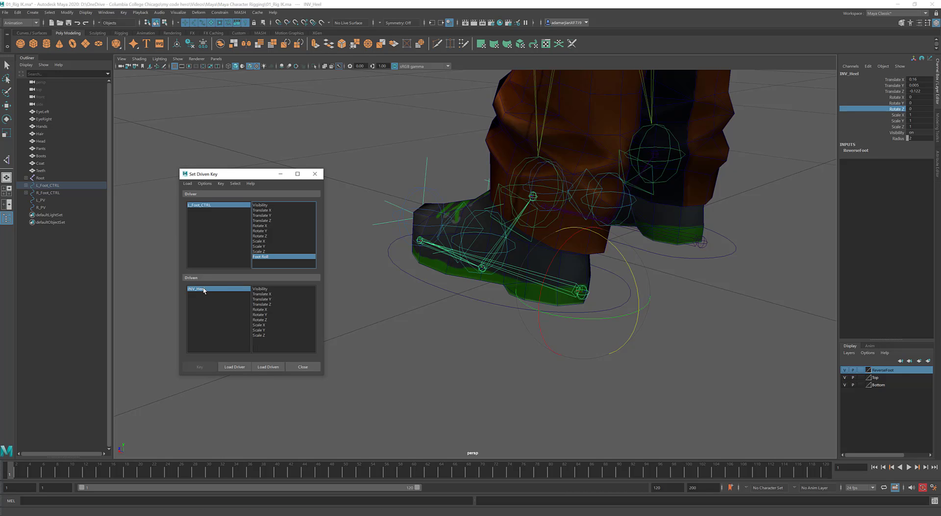
pyautogui.click(260, 319)
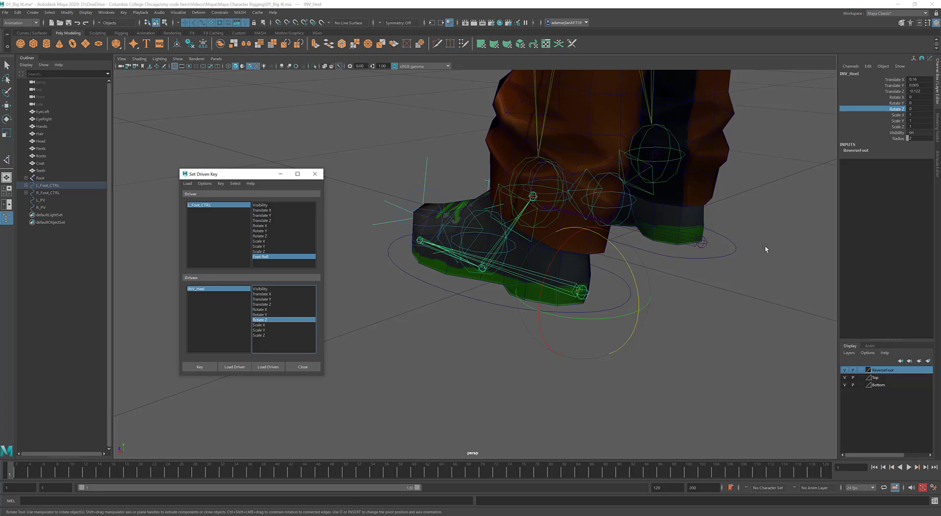
pyautogui.press('w')
pyautogui.click(686, 300)
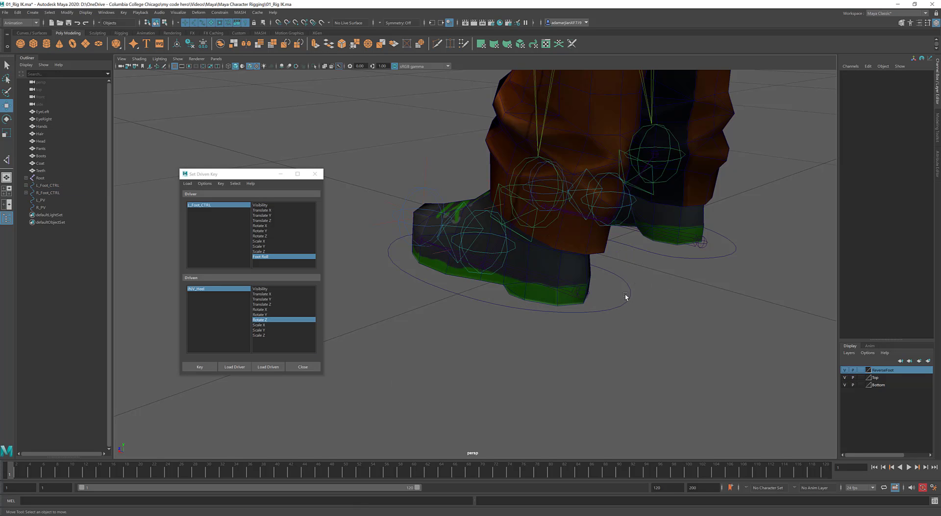
pyautogui.click(609, 312)
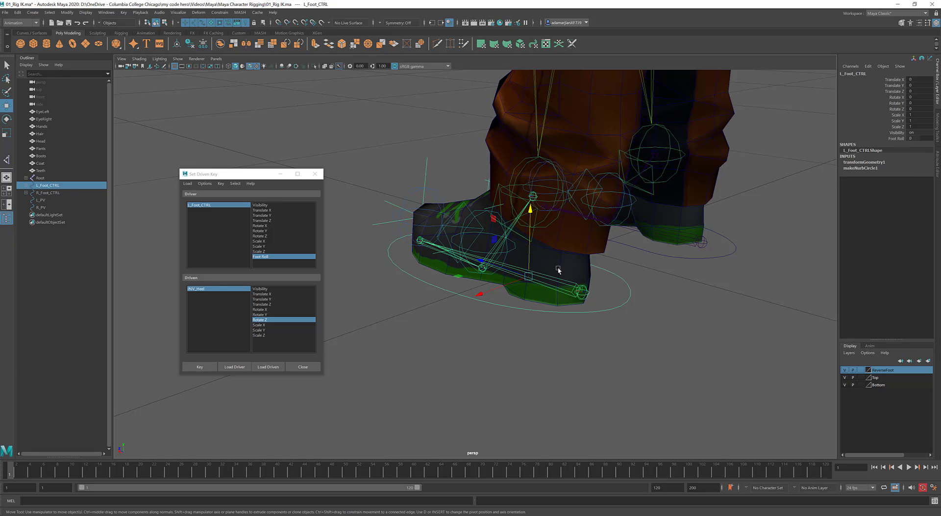
pyautogui.keyDown('alt'); pyautogui.moveTo(559, 269); pyautogui.dragTo(473, 267); pyautogui.keyUp('alt')
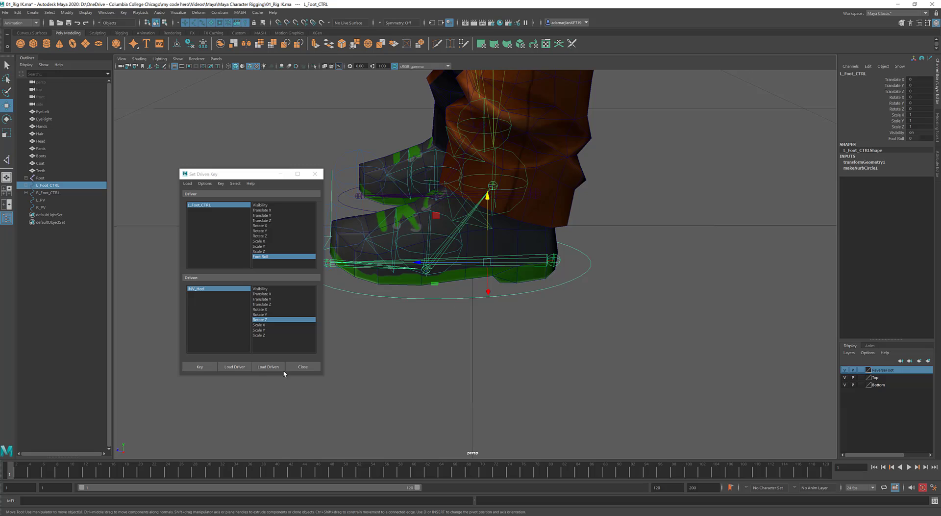
pyautogui.click(204, 366)
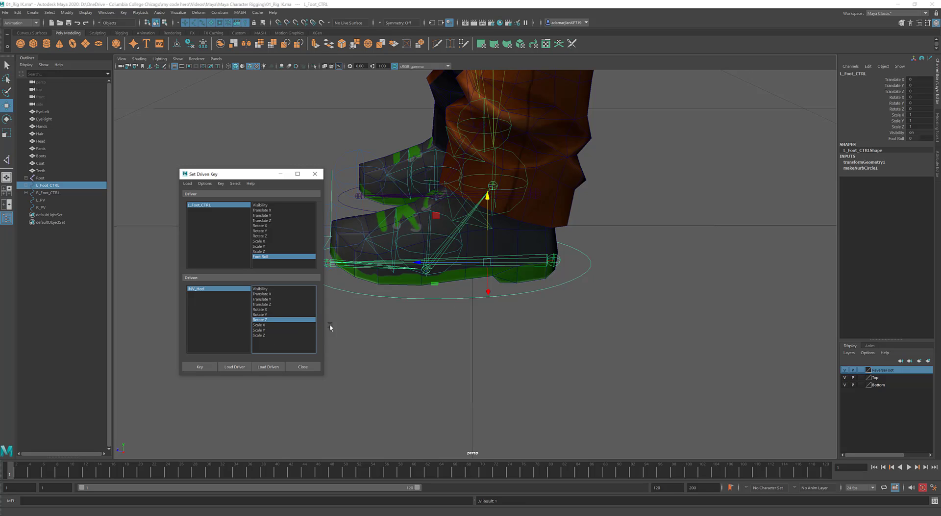
# Set Foot Roll on L_Foot_CTRL to -10, keeping Rotate Z as the driven attribute.
pyautogui.click(927, 139)
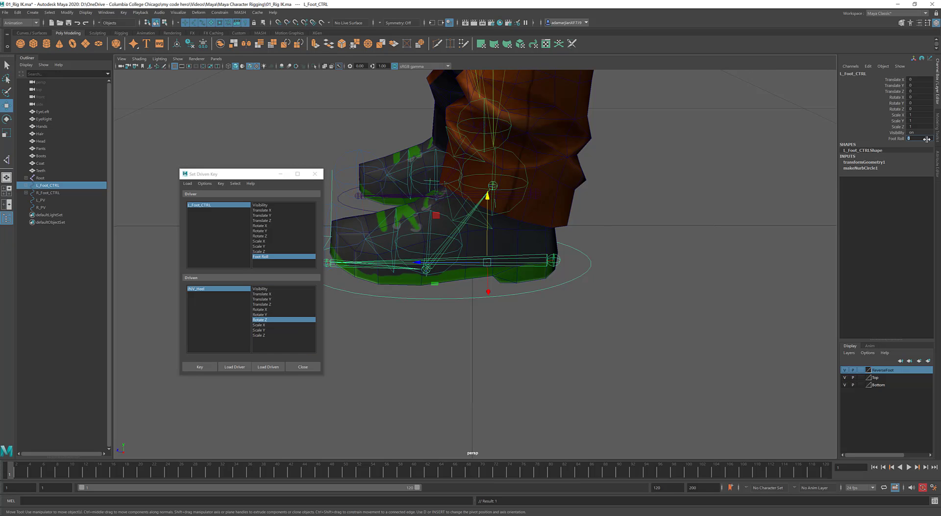
pyautogui.doubleClick(928, 139)
pyautogui.click(262, 320)
pyautogui.click(905, 109)
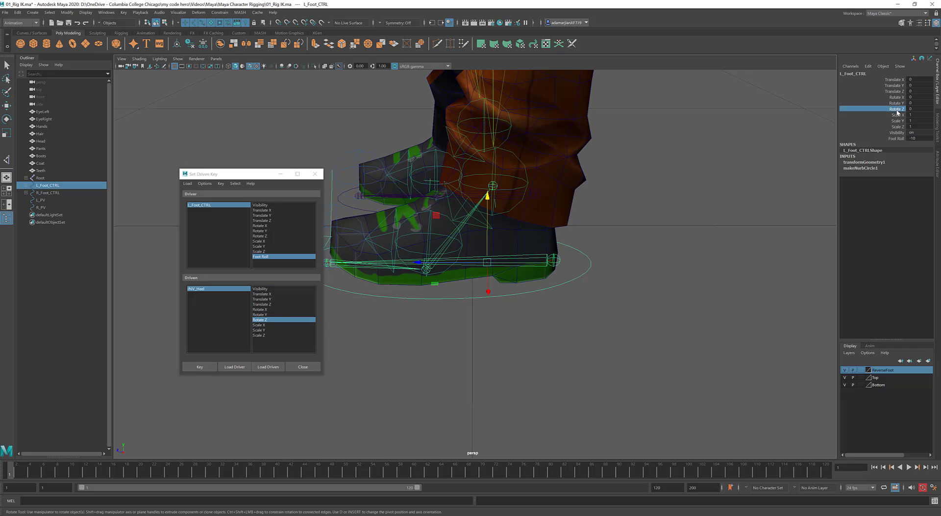
pyautogui.moveTo(904, 108); pyautogui.dragTo(908, 106, button='middle')
pyautogui.hotkey('ctrl', 'z')
pyautogui.press('w')
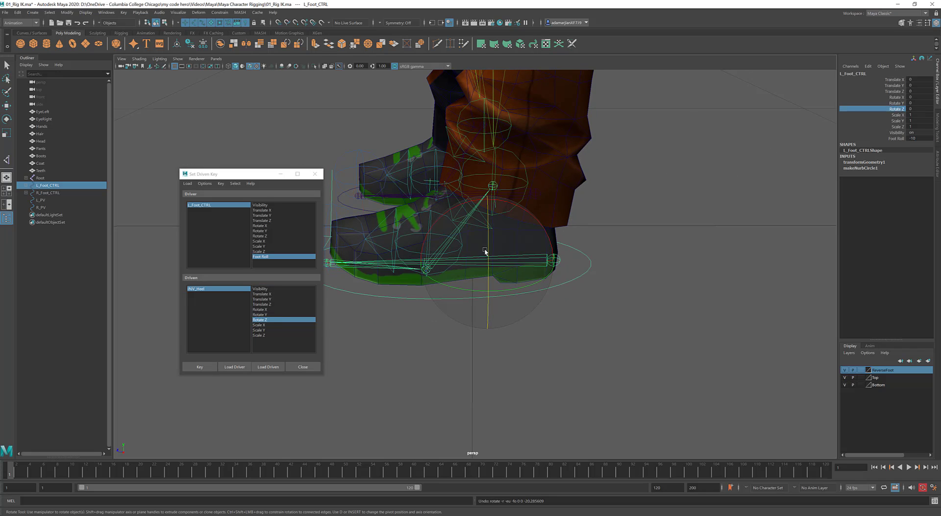
# Rotate INV_Heel about 58 degrees in Z to lift the toes and key it against Foot Roll -10.
pyautogui.click(551, 269)
pyautogui.click(558, 264)
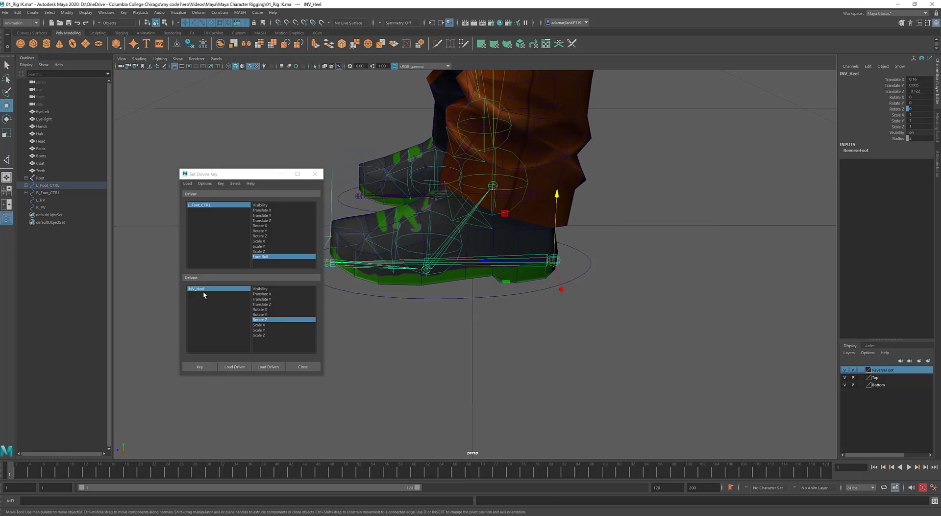
pyautogui.click(897, 109)
pyautogui.moveTo(639, 165); pyautogui.dragTo(685, 174, button='middle')
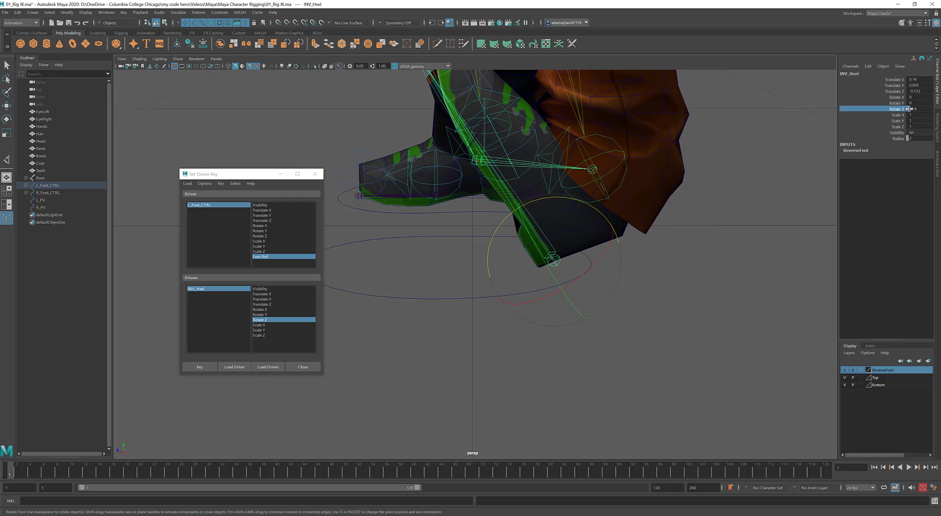
pyautogui.keyDown('alt'); pyautogui.moveTo(613, 267); pyautogui.dragTo(596, 252); pyautogui.keyUp('alt')
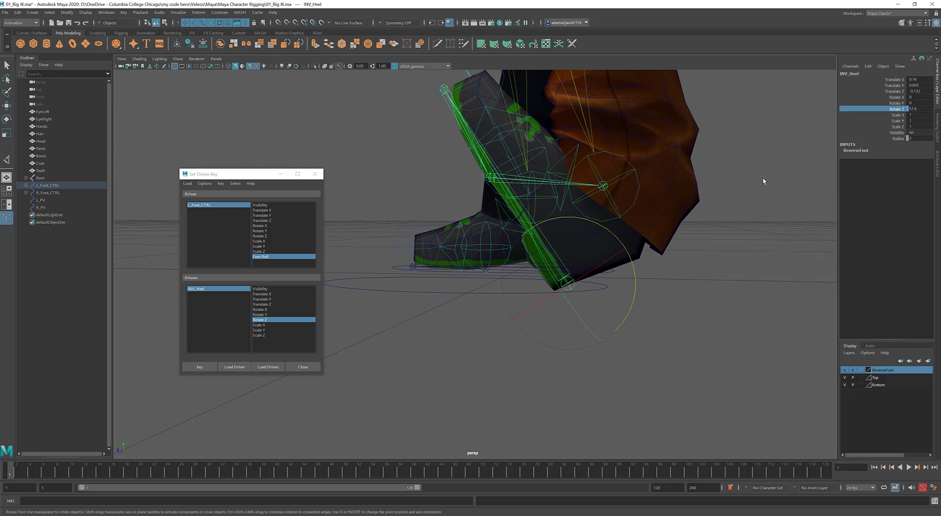
pyautogui.click(200, 367)
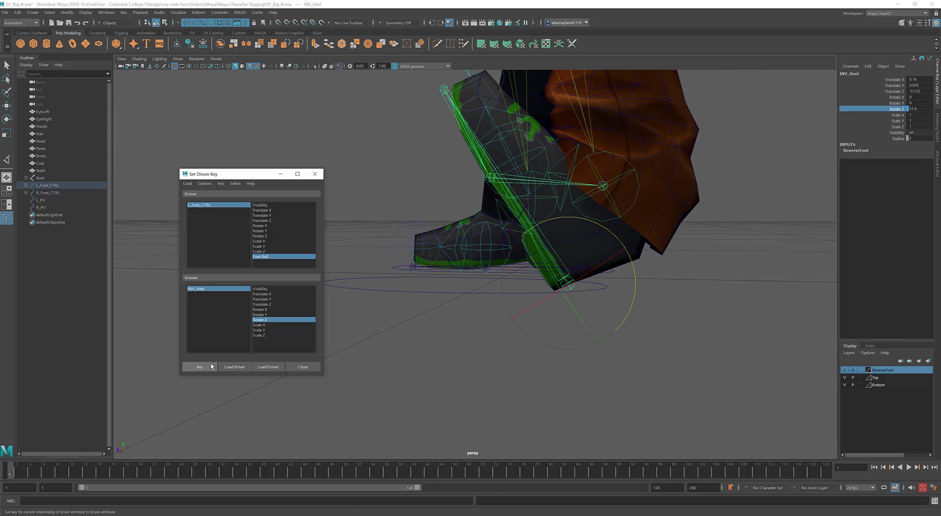
# Test the heel roll by scrubbing L_Foot_CTRL's Foot Roll from -10 back towards 0.
pyautogui.click(411, 294)
pyautogui.keyDown('alt'); pyautogui.moveTo(412, 300); pyautogui.dragTo(607, 326); pyautogui.keyUp('alt')
pyautogui.press('w')
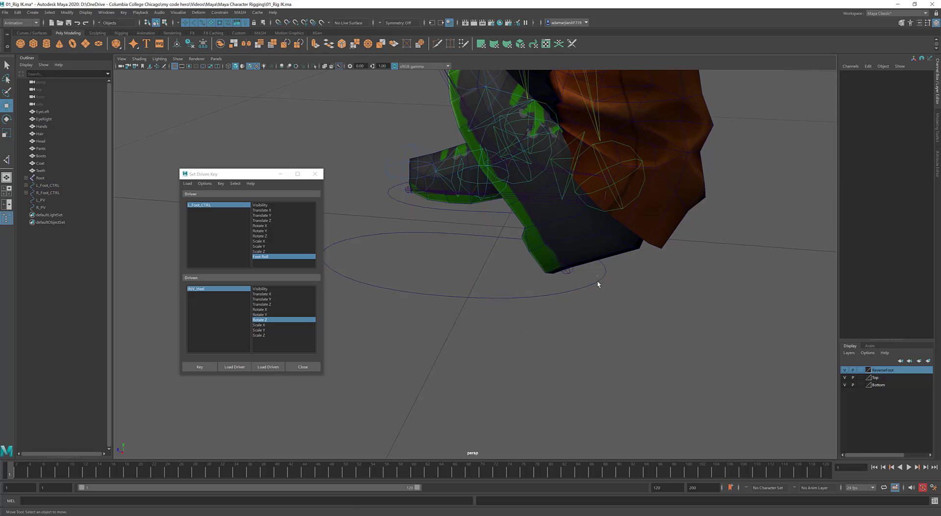
pyautogui.click(897, 139)
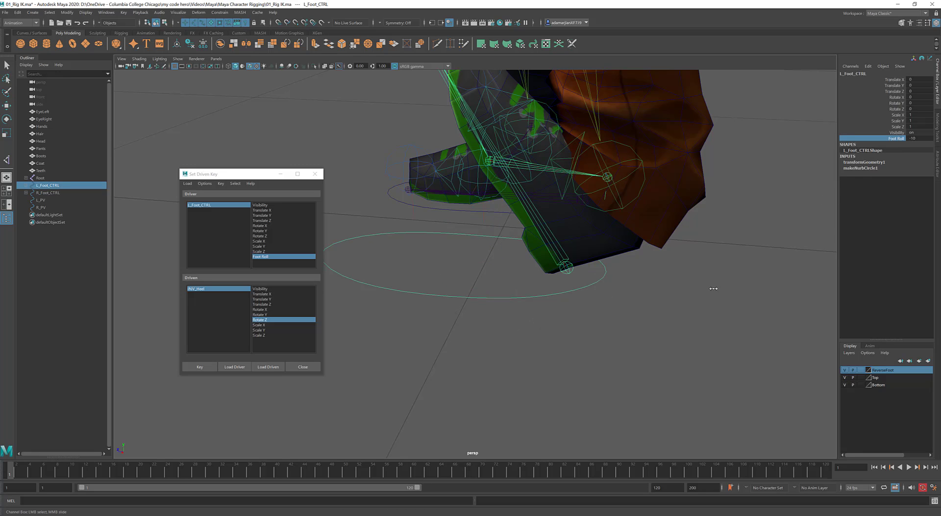
pyautogui.moveTo(706, 282); pyautogui.dragTo(772, 278, button='middle')
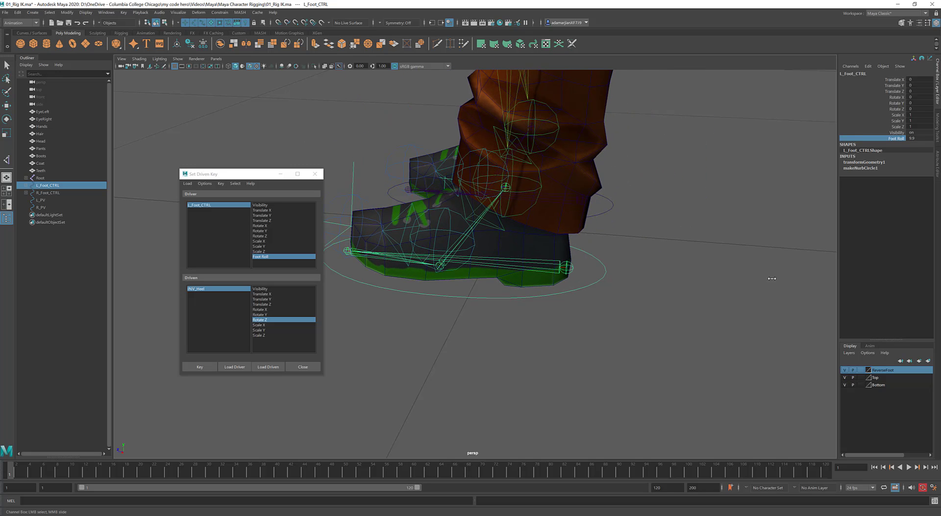
pyautogui.moveTo(662, 276); pyautogui.dragTo(647, 285, button='middle')
# Select the INV_Ball joint under the left boot and load it as the driven object.
pyautogui.click(439, 265)
pyautogui.keyDown('alt'); pyautogui.moveTo(440, 267); pyautogui.dragTo(492, 339); pyautogui.keyUp('alt')
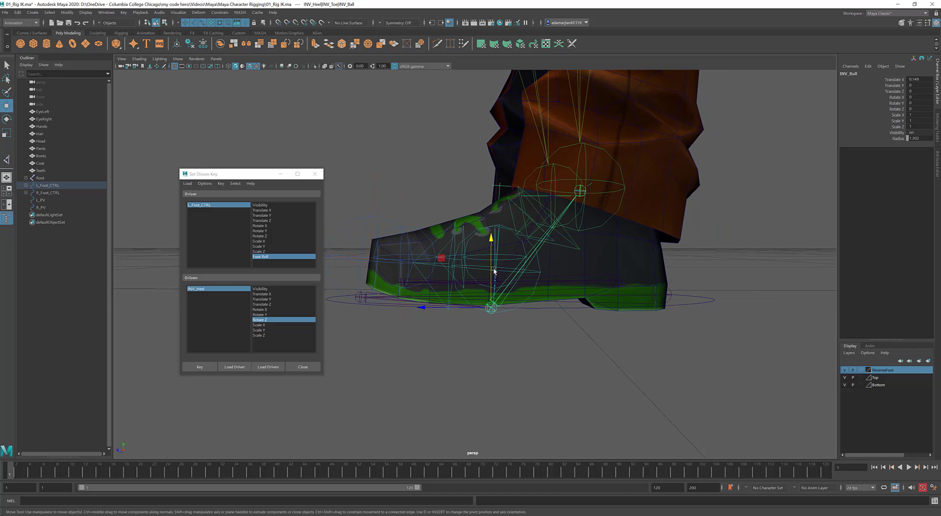
pyautogui.click(268, 366)
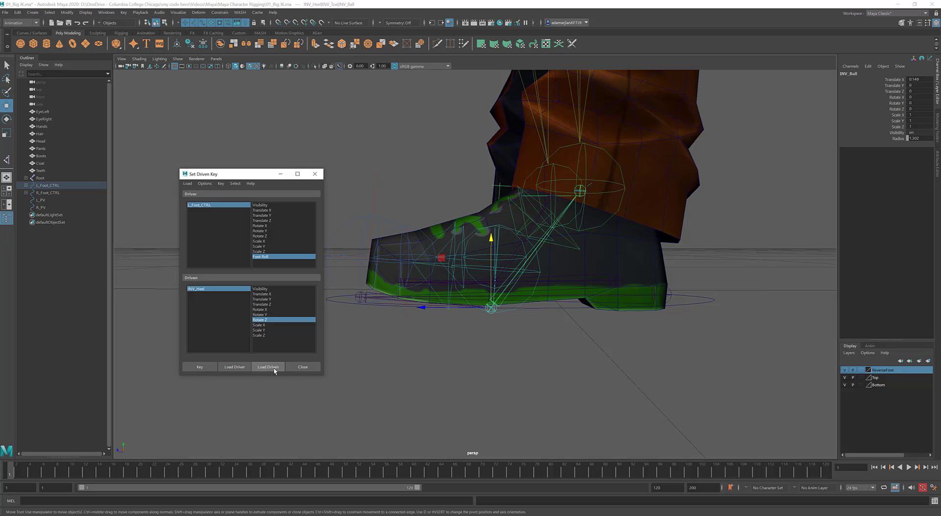
# Reselect L_Foot_CTRL and enter its Foot Roll value for the INV_Ball driven key.
pyautogui.click(802, 347)
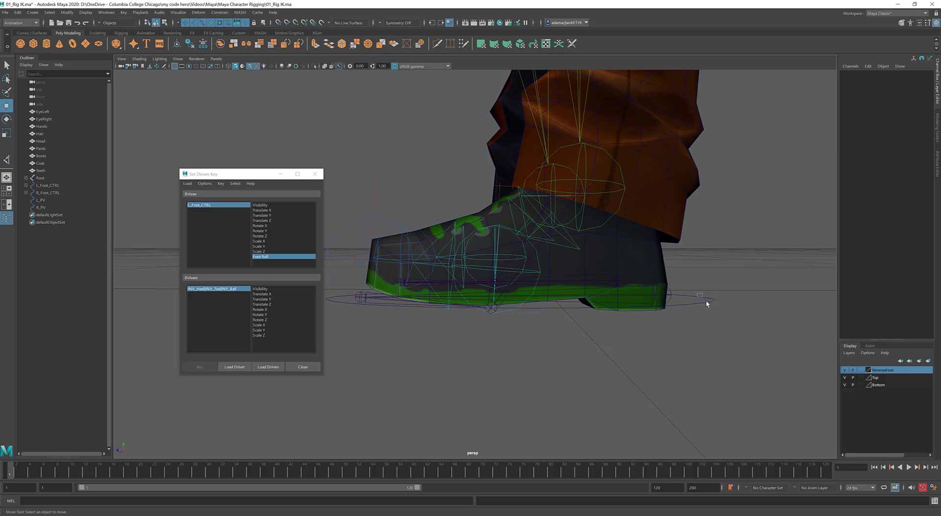
pyautogui.click(708, 300)
pyautogui.doubleClick(918, 138)
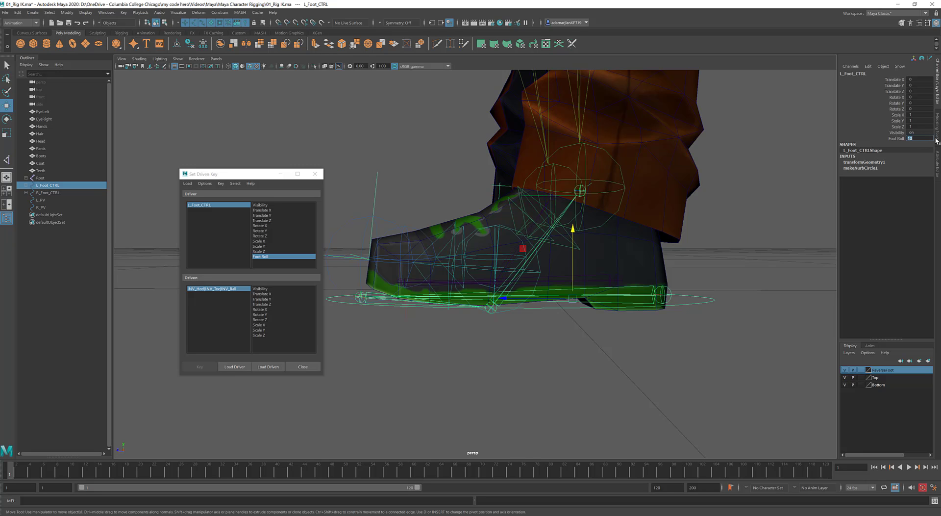
pyautogui.click(526, 346)
pyautogui.click(490, 307)
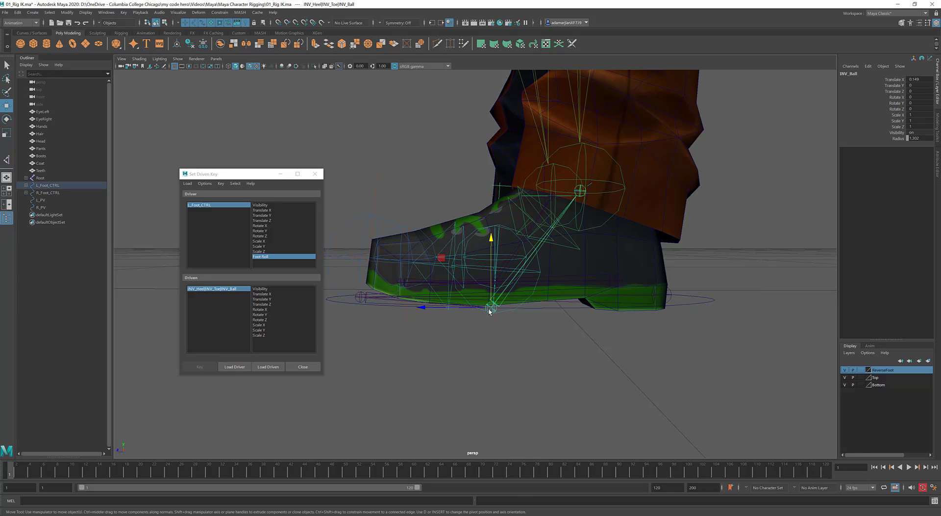
pyautogui.keyDown('alt'); pyautogui.moveTo(490, 309); pyautogui.dragTo(517, 306); pyautogui.keyUp('alt')
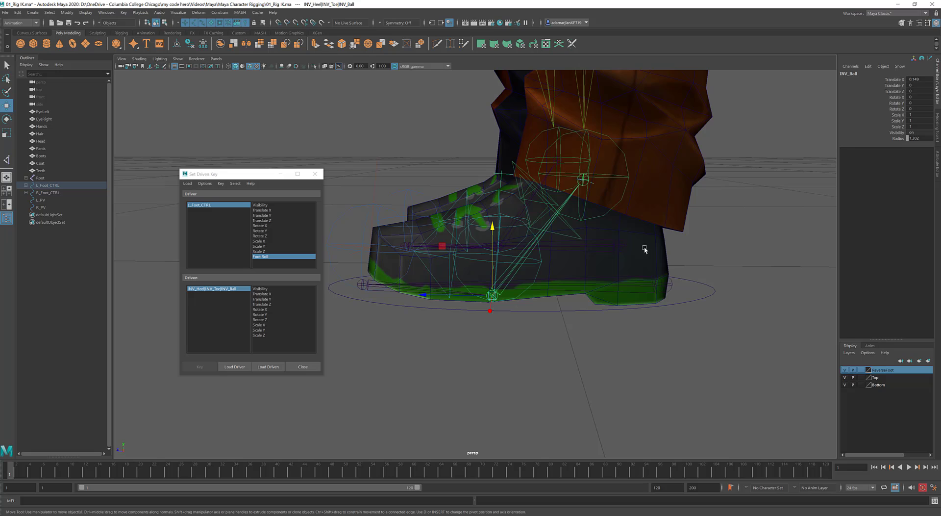
pyautogui.click(699, 288)
pyautogui.click(926, 140)
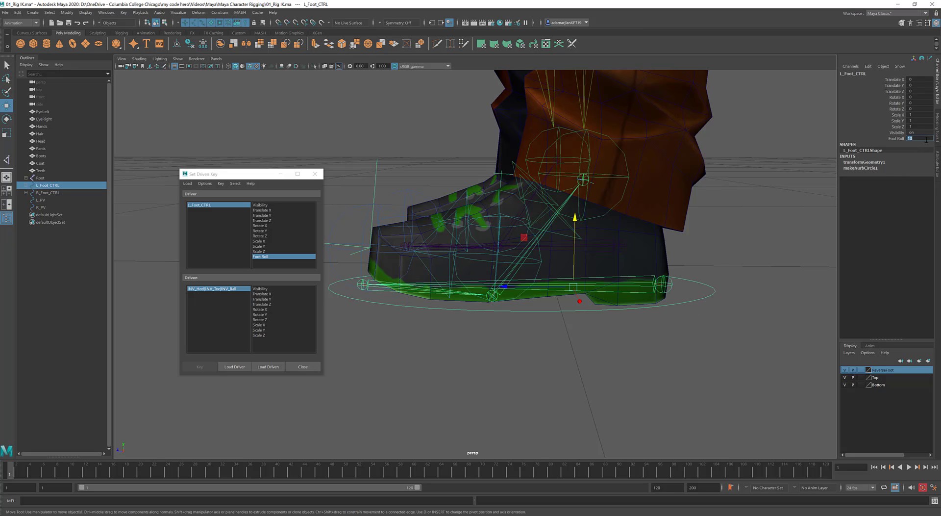
# Try rotating the INV_Ball joint under the left boot about 43 degrees in Z, and undo the rotation.
pyautogui.click(494, 301)
pyautogui.click(502, 299)
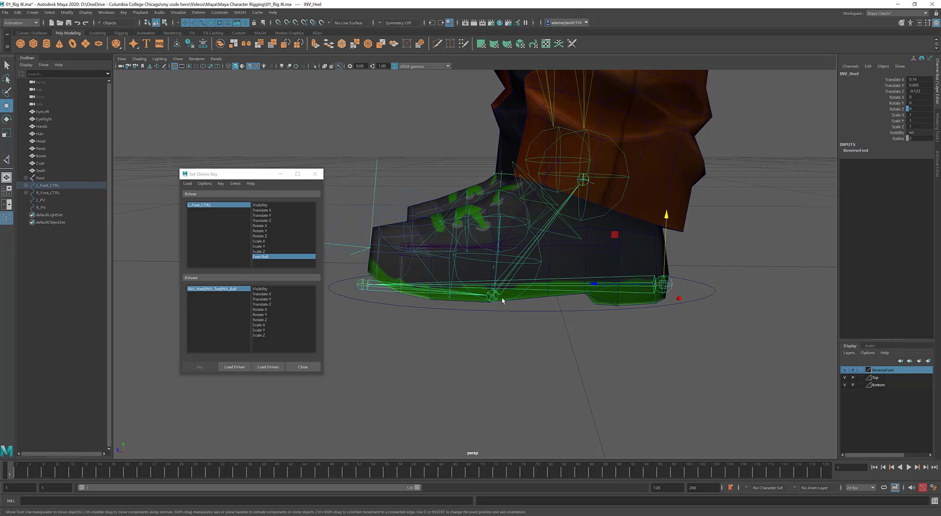
pyautogui.keyDown('alt'); pyautogui.moveTo(516, 326); pyautogui.dragTo(566, 222); pyautogui.keyUp('alt')
pyautogui.click(567, 222)
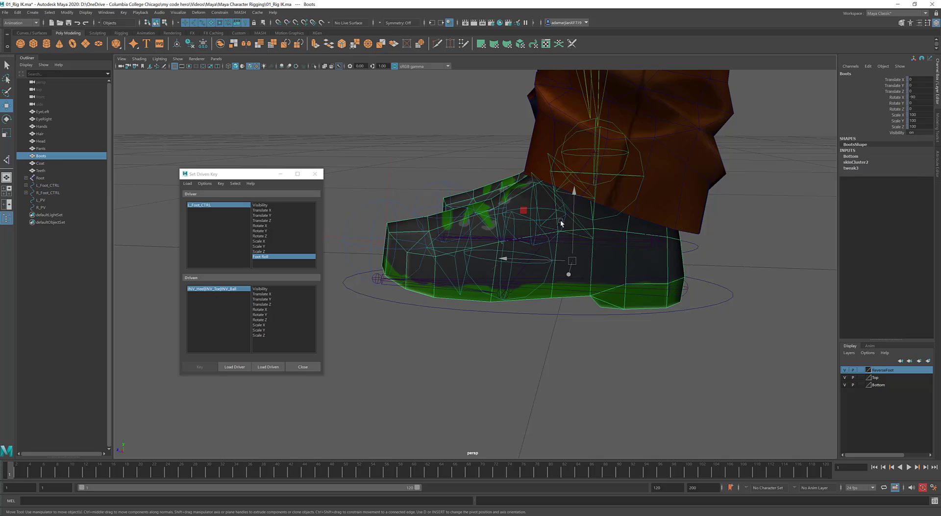
pyautogui.click(560, 219)
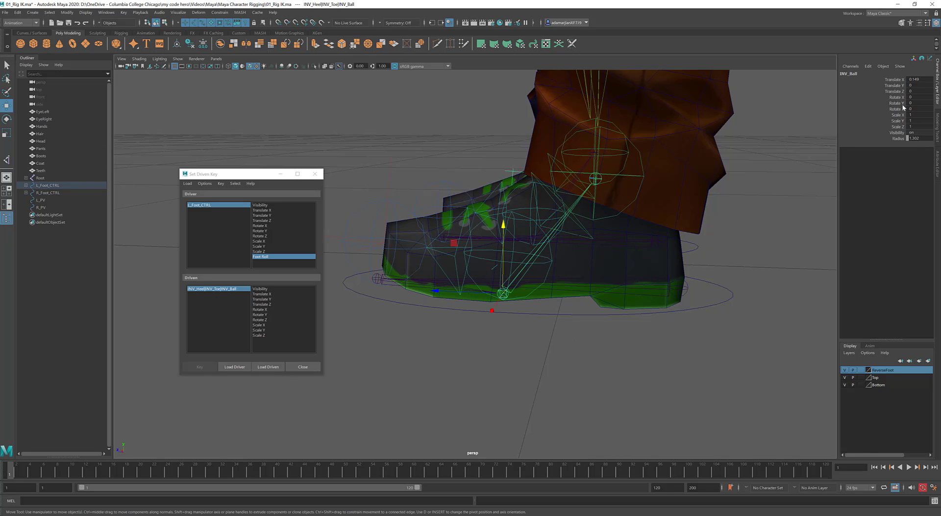
pyautogui.click(901, 109)
pyautogui.moveTo(735, 221)
pyautogui.mouseDown(button='middle')
pyautogui.moveTo(767, 225)
pyautogui.moveTo(744, 220)
pyautogui.mouseUp(button='middle')
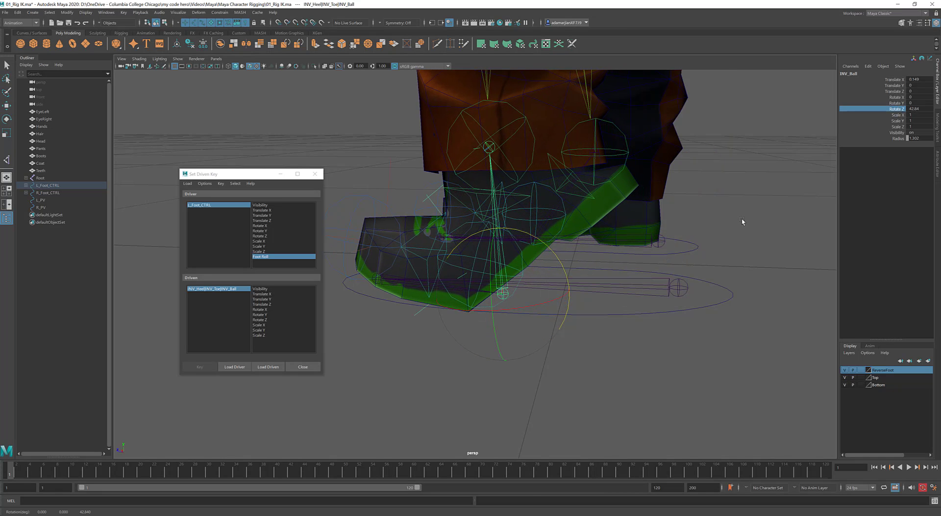
pyautogui.hotkey('ctrl', 'z')
# Key INV_Ball's Rotate Z against L_Foot_CTRL's Foot Roll at the neutral value 0.
pyautogui.click(724, 300)
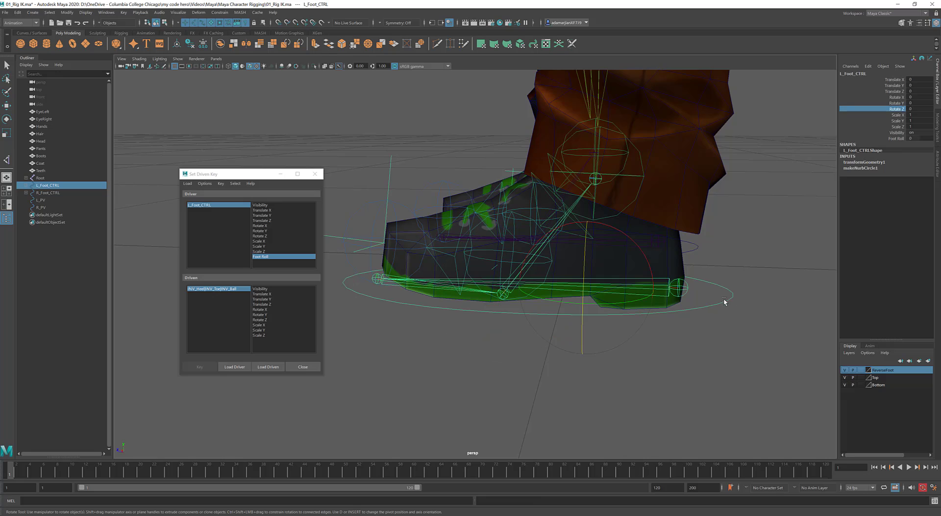
pyautogui.press('w')
pyautogui.click(475, 379)
pyautogui.click(506, 294)
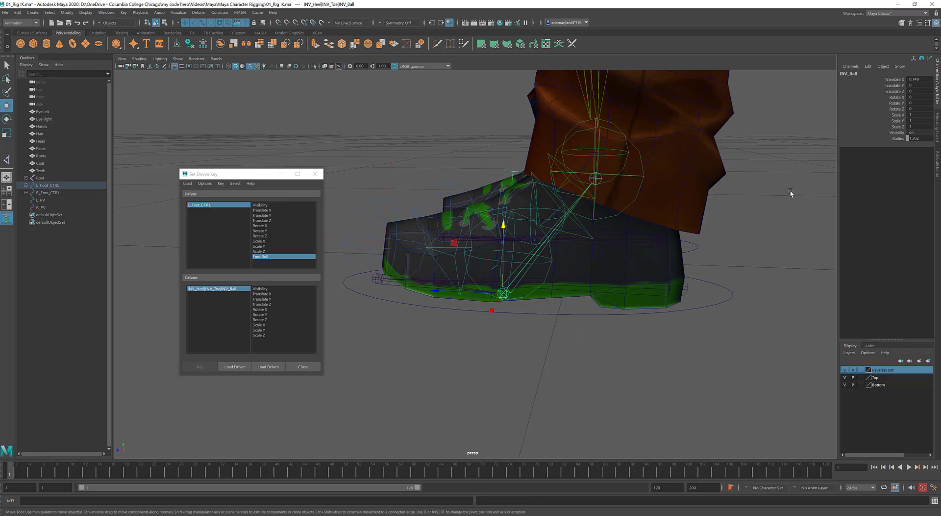
pyautogui.click(270, 318)
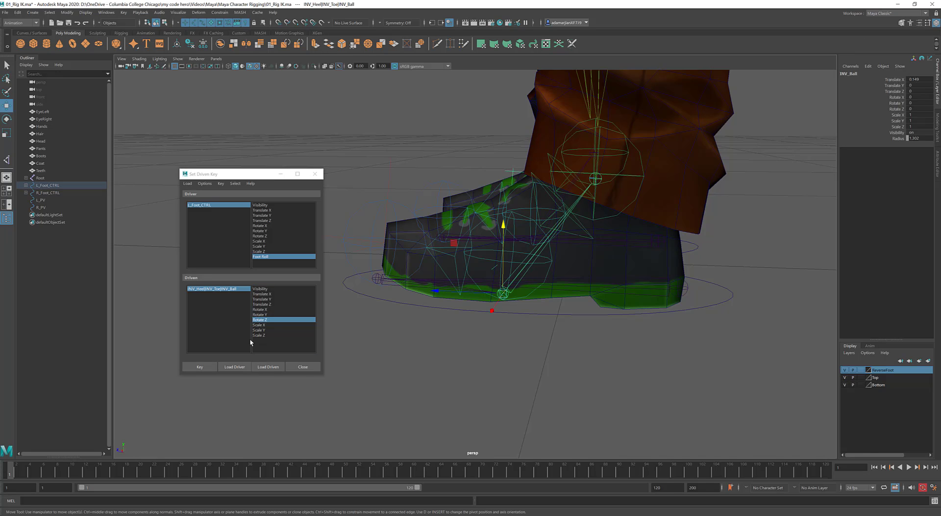
pyautogui.click(267, 368)
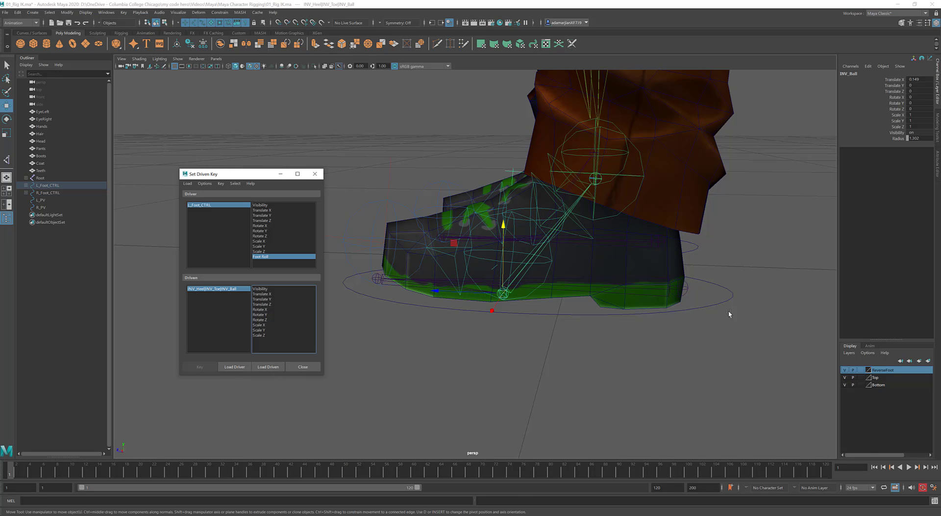
pyautogui.moveTo(710, 294); pyautogui.dragTo(724, 338)
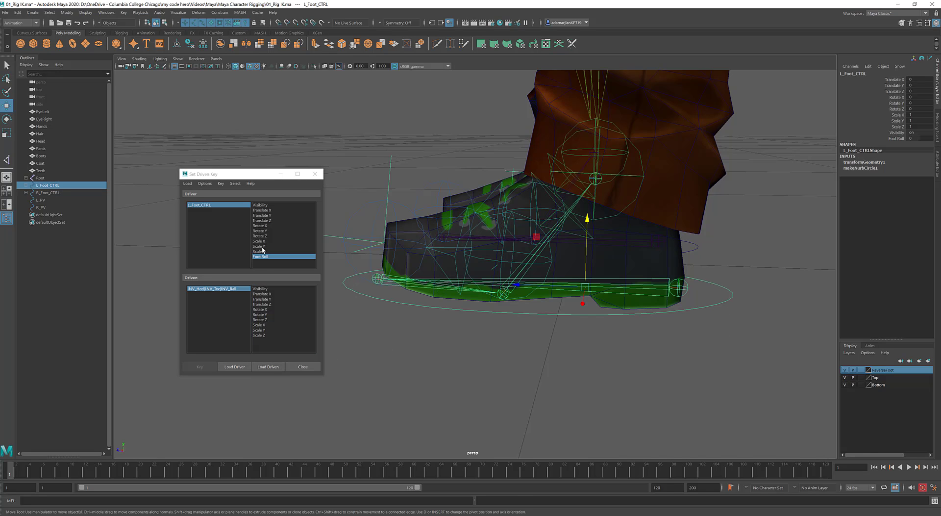
pyautogui.click(229, 289)
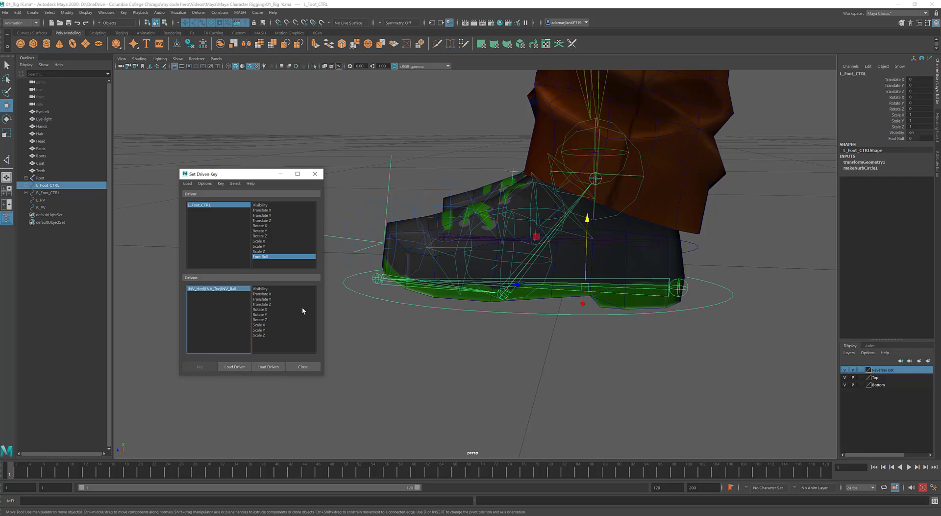
pyautogui.click(525, 273)
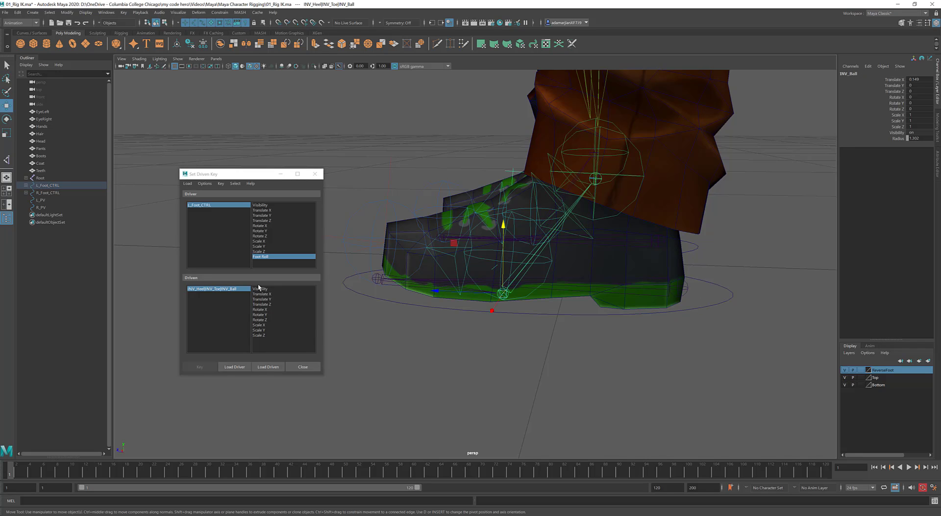
pyautogui.click(262, 320)
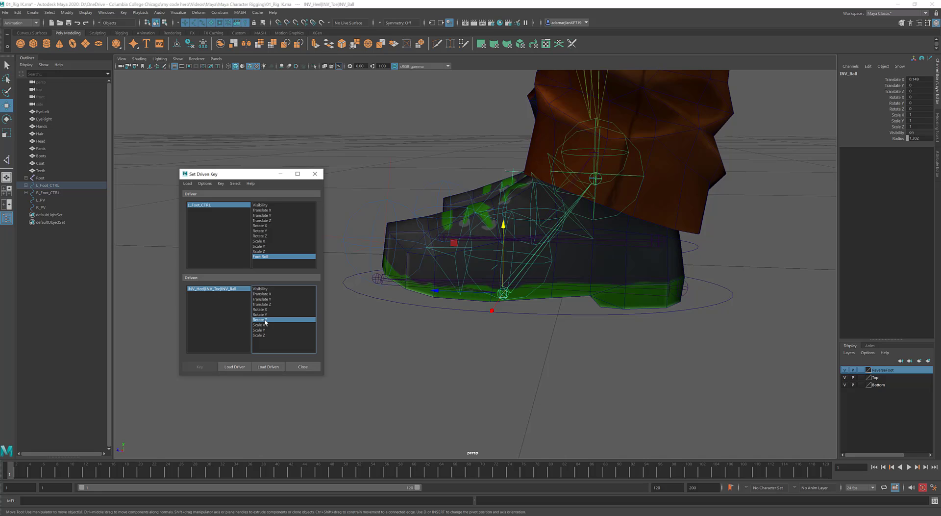
pyautogui.click(199, 367)
# Raise L_Foot_CTRL's Foot Roll to 10.
pyautogui.click(709, 281)
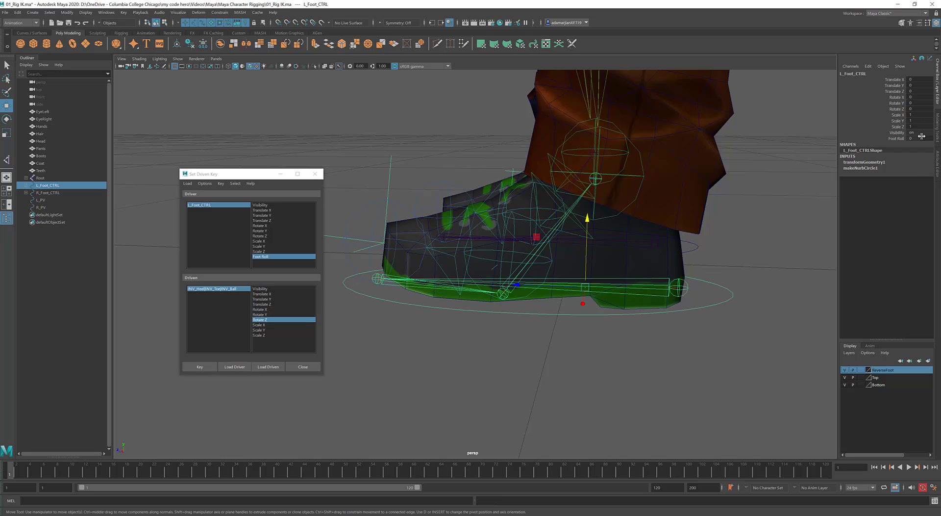
pyautogui.click(896, 138)
pyautogui.moveTo(775, 172); pyautogui.dragTo(846, 179, button='middle')
# Rotate INV_Ball about 40 degrees in Z to lift the heel and key it against Foot Roll.
pyautogui.click(519, 305)
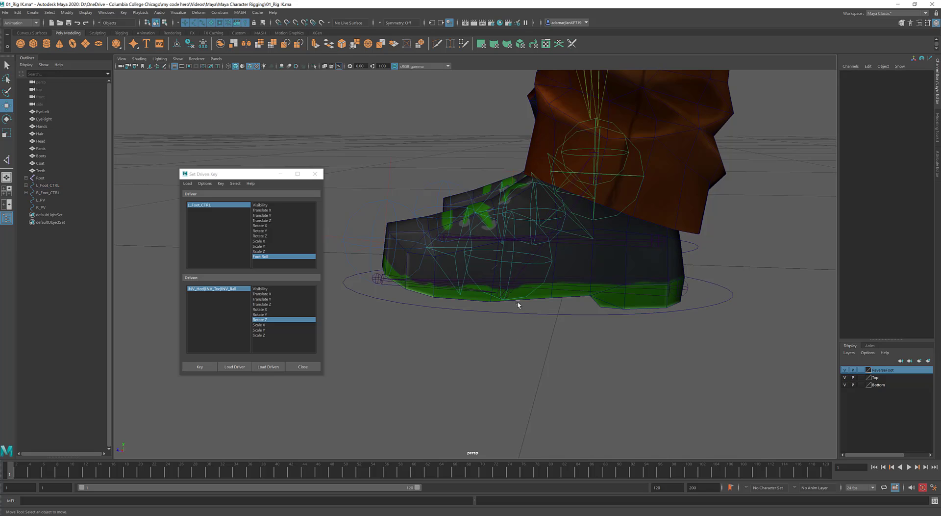
pyautogui.click(503, 294)
pyautogui.press('w')
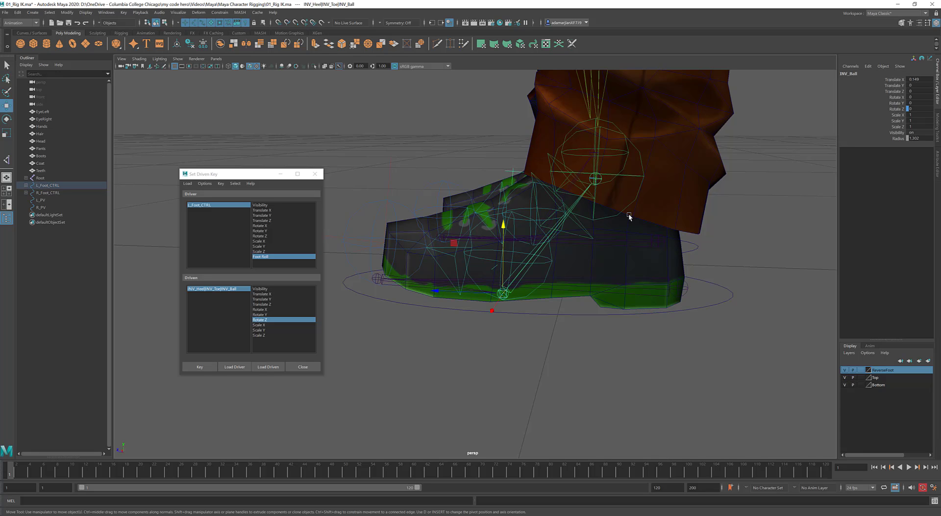
pyautogui.click(897, 109)
pyautogui.moveTo(699, 183); pyautogui.dragTo(596, 358, button='middle')
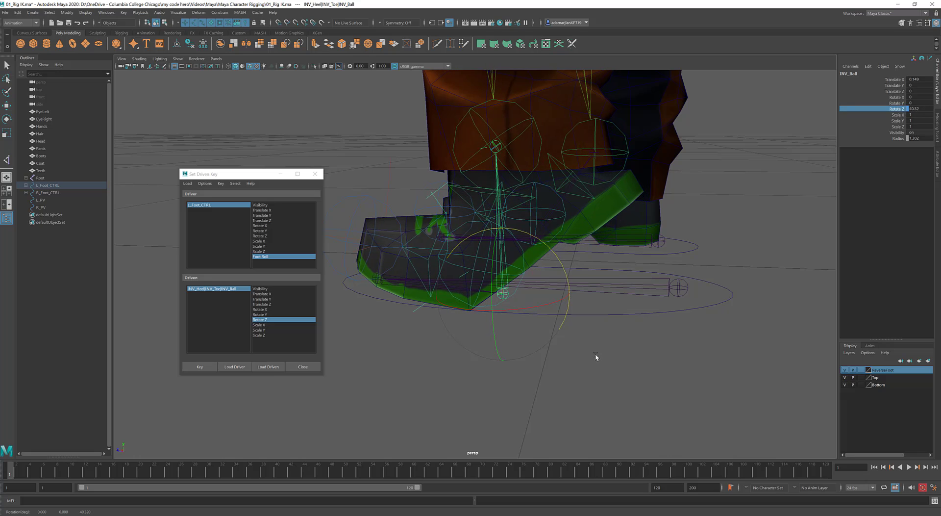
pyautogui.click(199, 367)
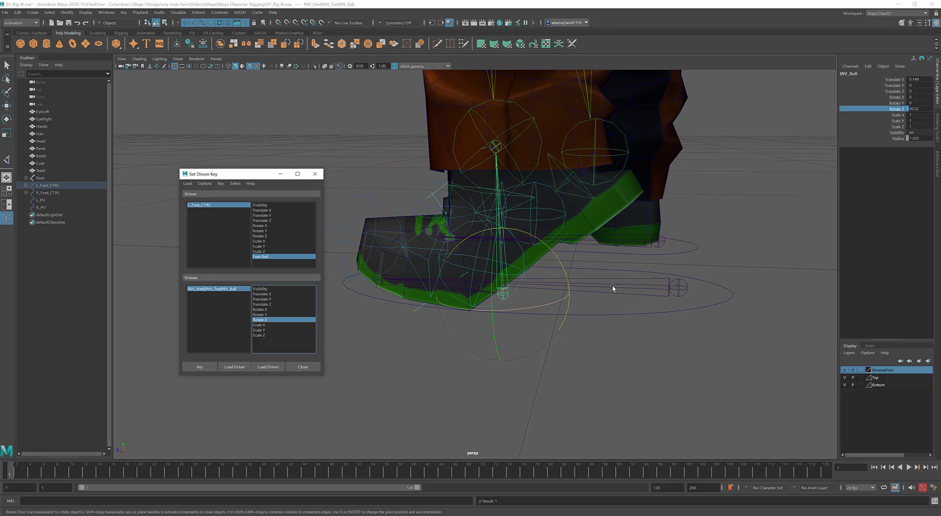
# Hide the ReverseFoot layer and turn off joint display in the viewport.
pyautogui.click(845, 371)
pyautogui.scroll(-3, 759, 355)
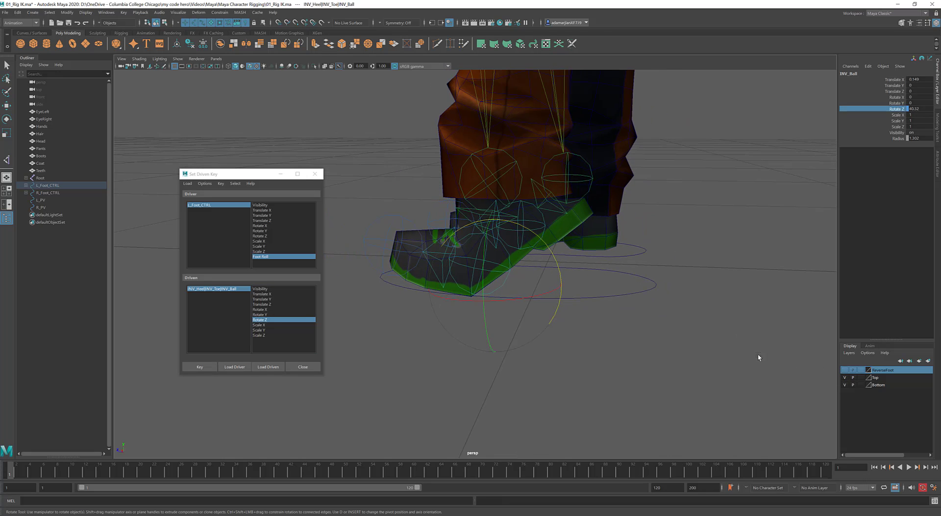
pyautogui.keyDown('alt'); pyautogui.moveTo(677, 329); pyautogui.dragTo(704, 341); pyautogui.keyUp('alt')
pyautogui.scroll(3, 705, 342)
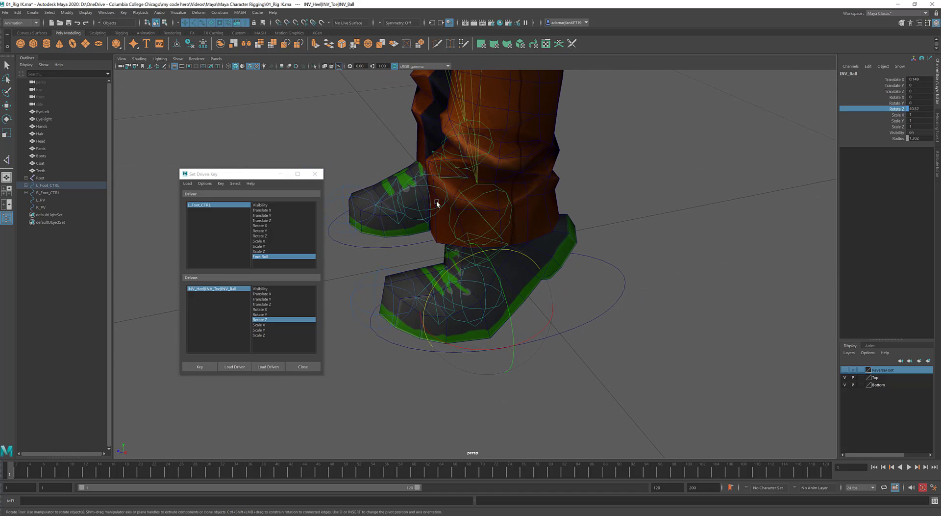
pyautogui.click(178, 59)
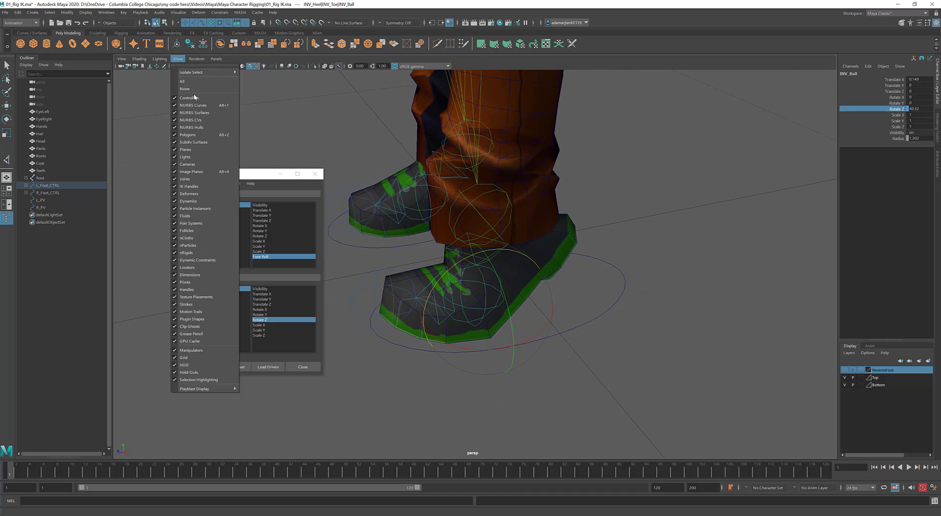
pyautogui.click(187, 178)
pyautogui.keyDown('alt'); pyautogui.moveTo(397, 173); pyautogui.dragTo(497, 231); pyautogui.keyUp('alt')
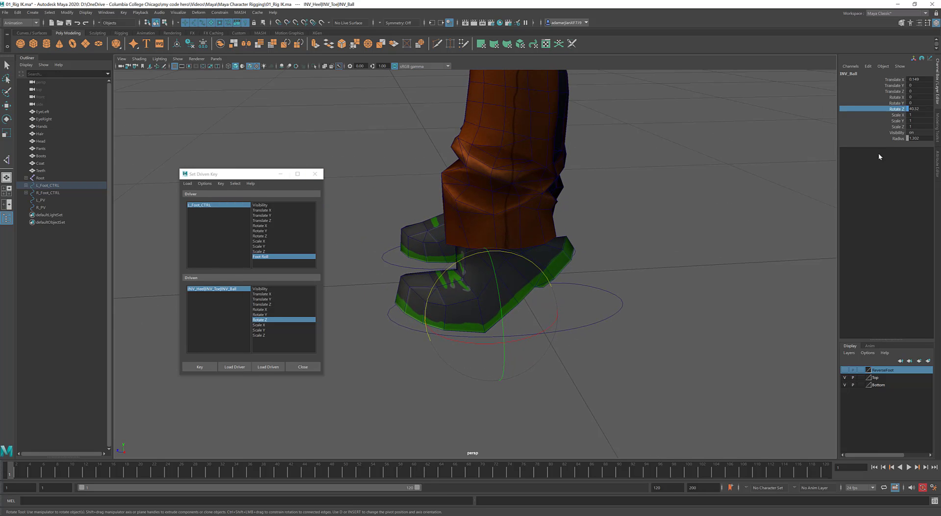
# Scrub L_Foot_CTRL's Foot Roll to test the heel lift on the left boot.
pyautogui.click(620, 309)
pyautogui.keyDown('alt'); pyautogui.moveTo(638, 306); pyautogui.dragTo(766, 199); pyautogui.keyUp('alt')
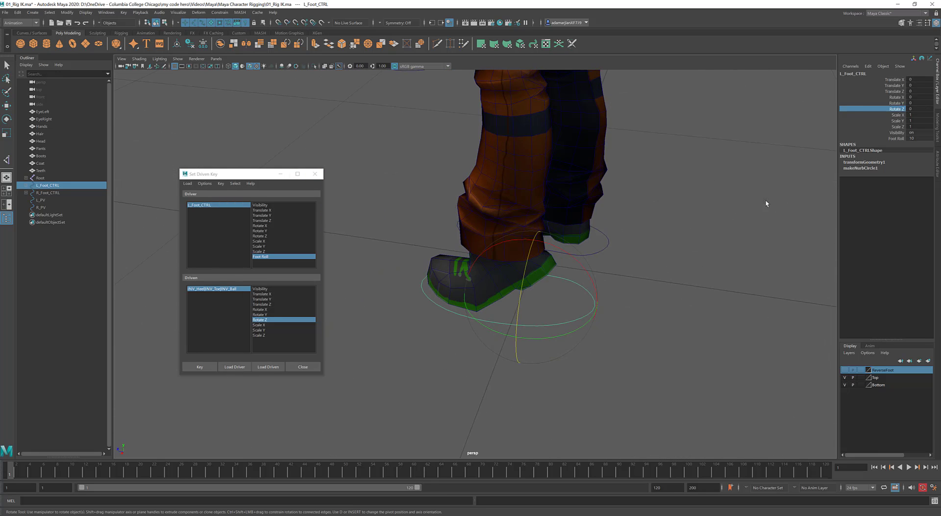
pyautogui.click(897, 138)
pyautogui.moveTo(725, 193); pyautogui.dragTo(610, 311, button='middle')
# Move L_Foot_CTRL forward to about 0.35 in Translate Z to put the left leg in a step pose.
pyautogui.press('w')
pyautogui.click(546, 362)
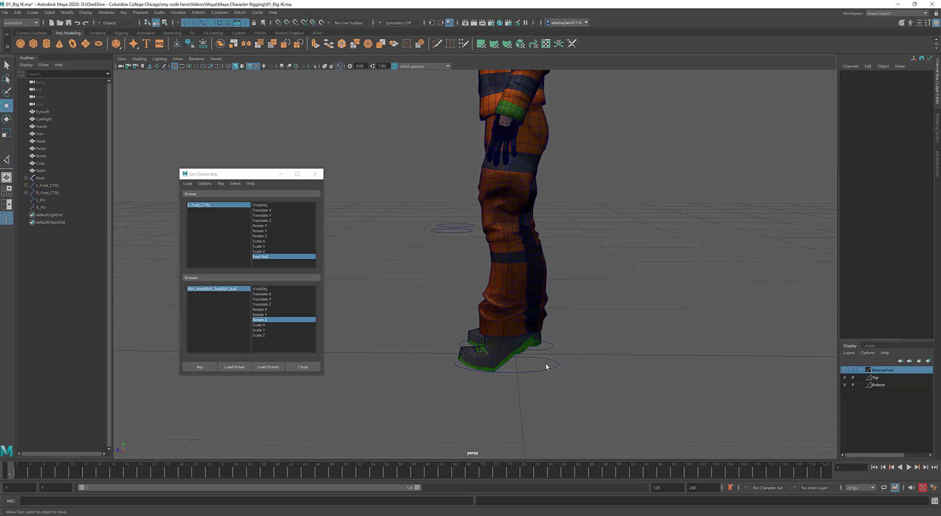
pyautogui.click(510, 373)
pyautogui.moveTo(450, 363); pyautogui.dragTo(370, 362)
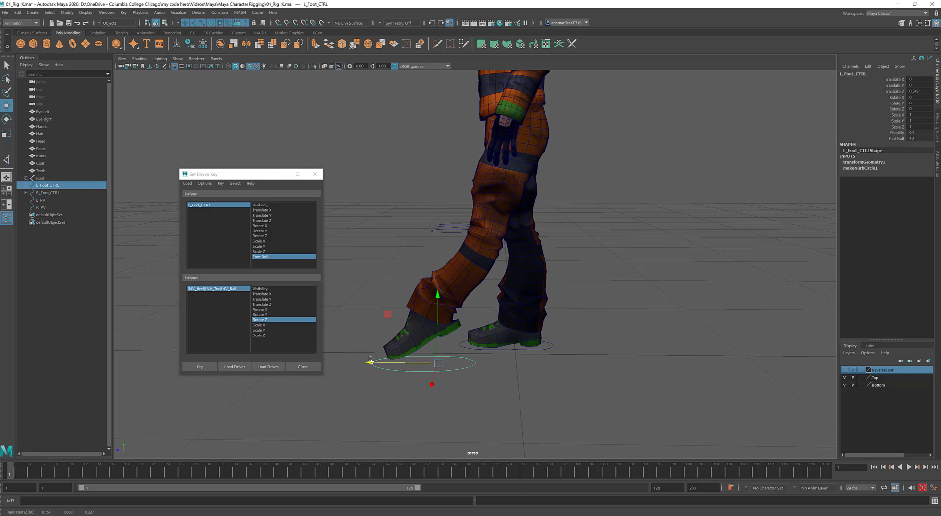
# Set L_Foot_CTRL's Foot Roll to -10 and move the control farther forward to about 0.5 in Translate Z.
pyautogui.click(897, 139)
pyautogui.moveTo(637, 208); pyautogui.dragTo(607, 208, button='middle')
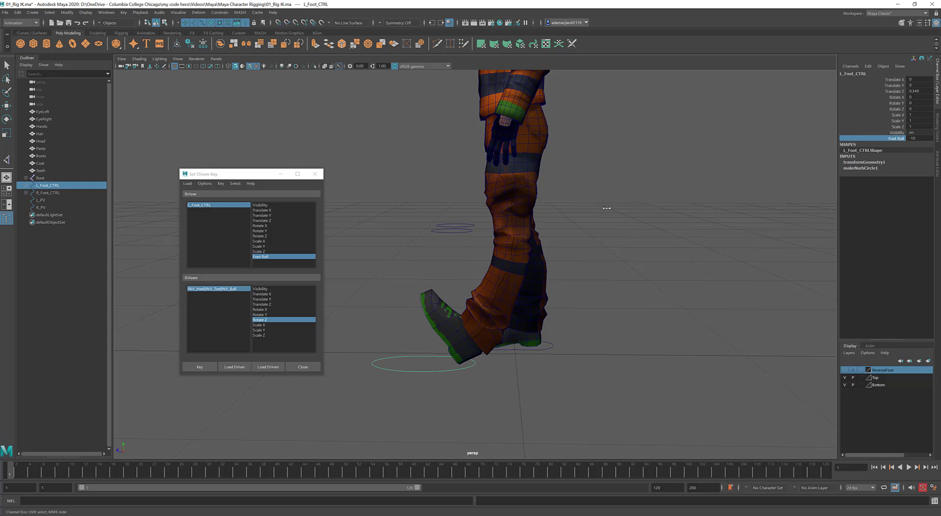
pyautogui.press('w')
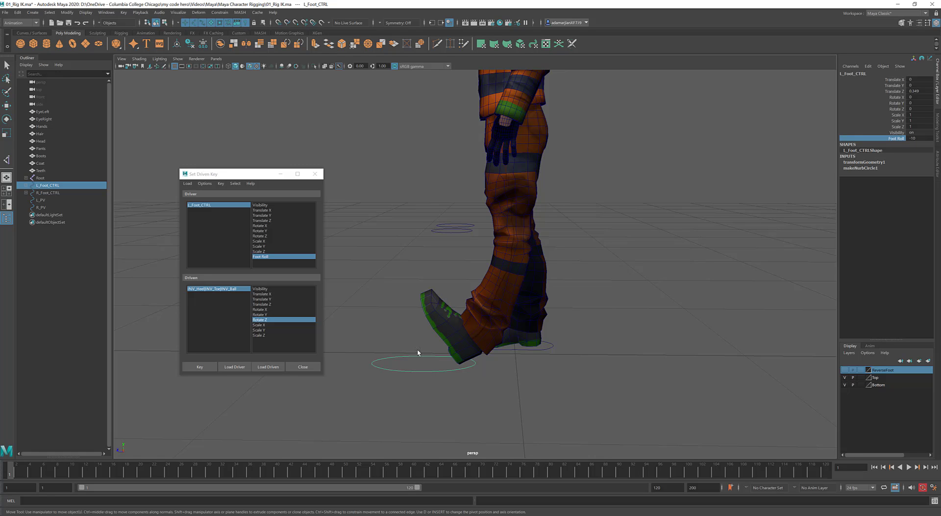
pyautogui.moveTo(387, 363); pyautogui.dragTo(342, 366)
pyautogui.keyDown('alt'); pyautogui.moveTo(483, 169); pyautogui.dragTo(559, 142); pyautogui.keyUp('alt')
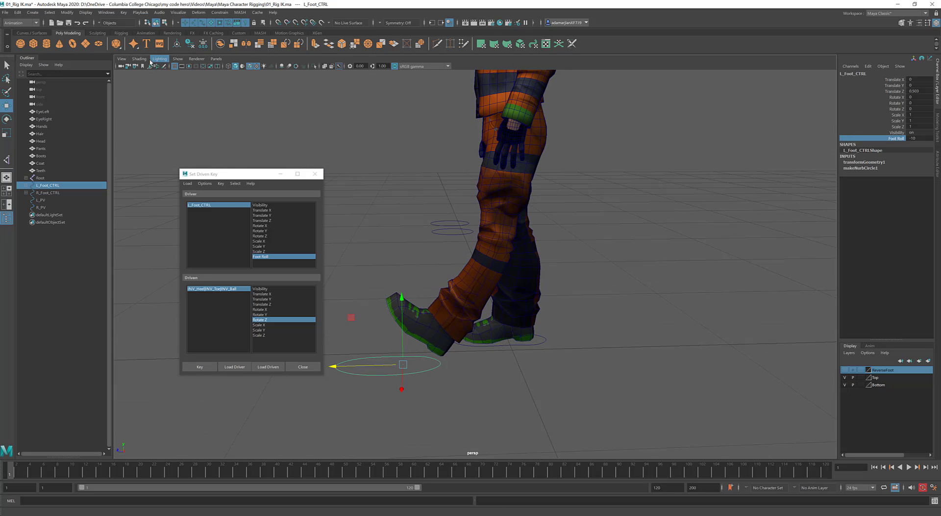
# Turn joint display back on in the viewport and lower the Root joint so the knees bend.
pyautogui.click(178, 59)
pyautogui.click(196, 180)
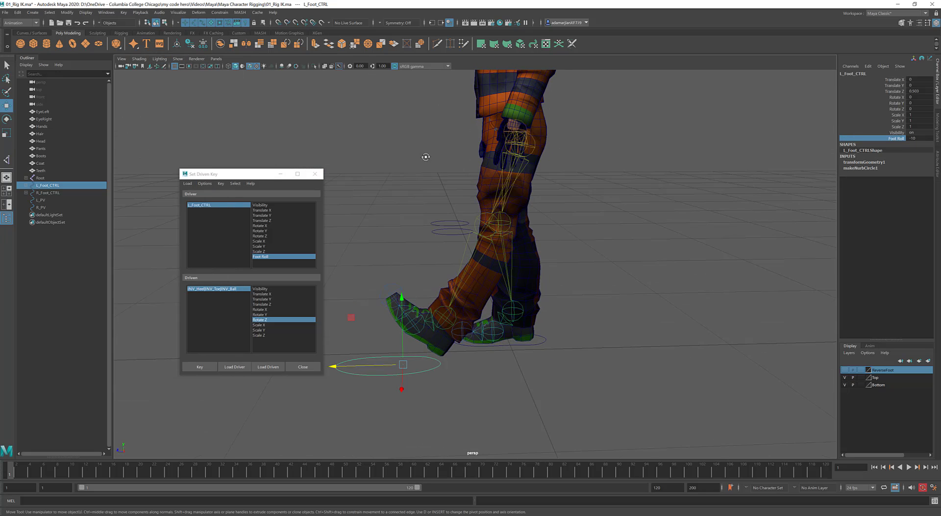
pyautogui.keyDown('alt'); pyautogui.moveTo(426, 156); pyautogui.dragTo(452, 114); pyautogui.keyUp('alt')
pyautogui.click(454, 120)
pyautogui.keyDown('alt'); pyautogui.moveTo(500, 339); pyautogui.dragTo(402, 360); pyautogui.keyUp('alt')
# Ease L_Foot_CTRL's Foot Roll to about -7 and pull the control back to about 0.37 in Translate Z.
pyautogui.click(395, 363)
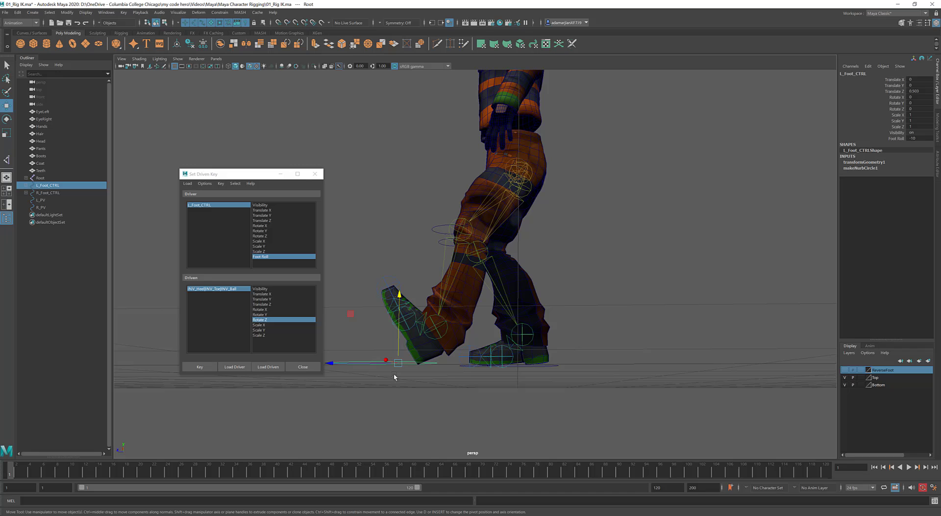
pyautogui.click(888, 139)
pyautogui.moveTo(657, 201)
pyautogui.mouseDown(button='middle')
pyautogui.moveTo(676, 200)
pyautogui.moveTo(660, 201)
pyautogui.mouseUp(button='middle')
pyautogui.keyDown('alt'); pyautogui.moveTo(365, 343); pyautogui.dragTo(404, 365); pyautogui.keyUp('alt')
pyautogui.press('w')
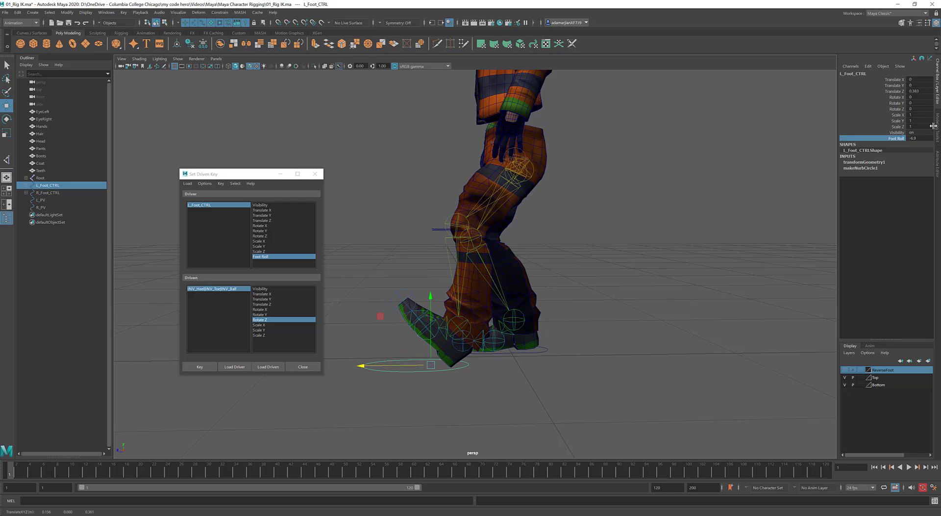
pyautogui.moveTo(743, 197)
pyautogui.mouseDown(button='middle')
pyautogui.moveTo(732, 198)
pyautogui.moveTo(746, 197)
pyautogui.mouseUp(button='middle')
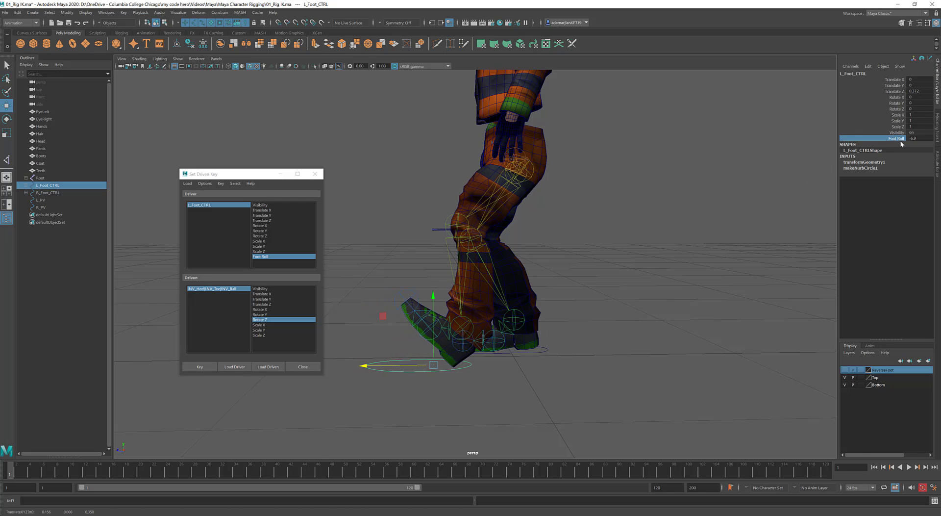
# Scrub L_Foot_CTRL's Foot Roll to about -4 and examine the heel contact of the left foot up close.
pyautogui.click(900, 139)
pyautogui.click(896, 139)
pyautogui.moveTo(662, 201); pyautogui.dragTo(669, 200, button='middle')
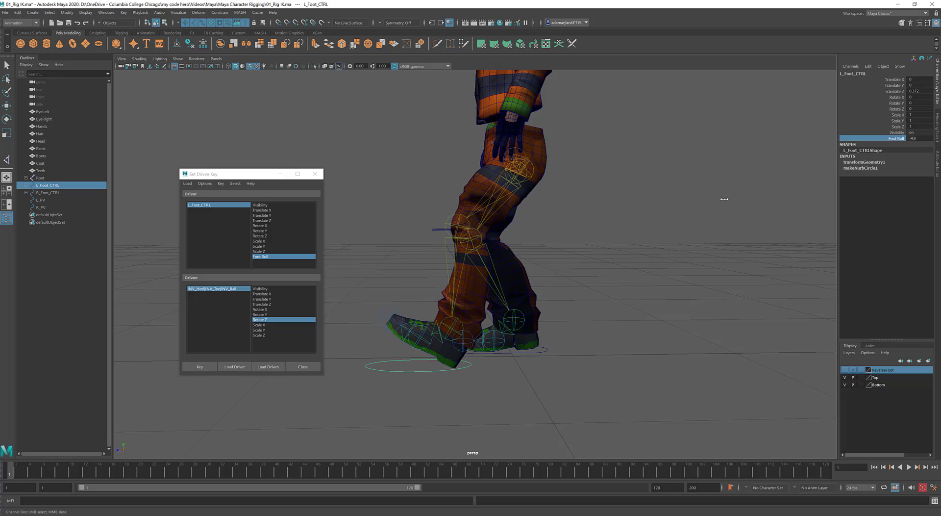
pyautogui.keyDown('alt'); pyautogui.moveTo(613, 240); pyautogui.dragTo(502, 309); pyautogui.keyUp('alt')
pyautogui.keyDown('alt'); pyautogui.moveTo(503, 309); pyautogui.dragTo(810, 187, button='right'); pyautogui.keyUp('alt')
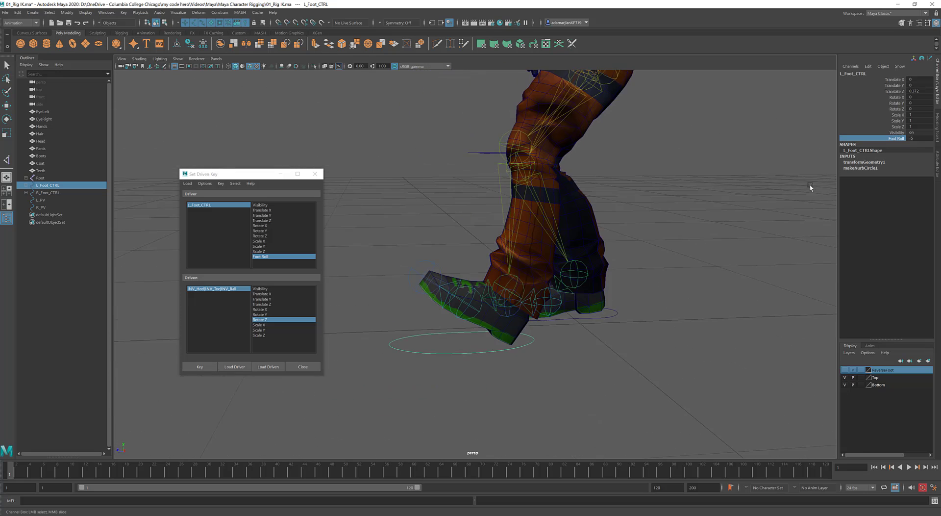
pyautogui.keyDown('alt'); pyautogui.moveTo(635, 300); pyautogui.dragTo(803, 162); pyautogui.keyUp('alt')
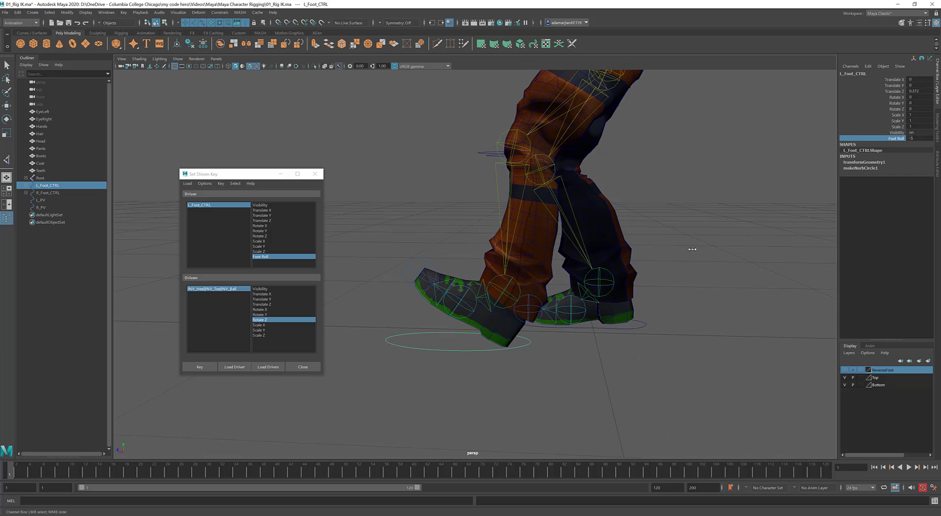
pyautogui.moveTo(692, 249); pyautogui.dragTo(694, 251, button='middle')
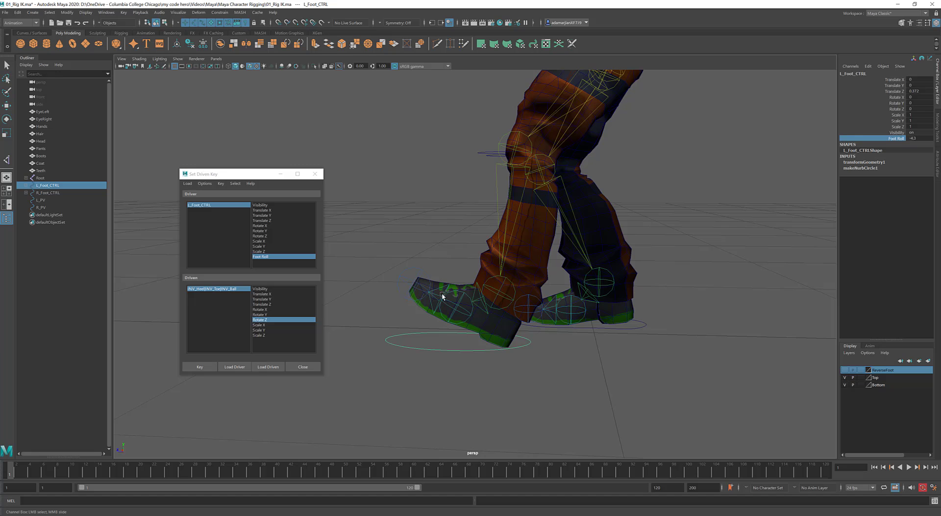
# Undo the recent Root and L_Foot_CTRL test poses until the legs stand straight and the left foot is flat.
pyautogui.keyDown('alt'); pyautogui.moveTo(555, 284); pyautogui.dragTo(501, 283); pyautogui.keyUp('alt')
pyautogui.moveTo(501, 284); pyautogui.dragTo(501, 285, button='middle')
pyautogui.press('w')
pyautogui.hotkey('ctrl', 'z')
pyautogui.hotkey('ctrl', 'z')
pyautogui.hotkey('ctrl', 'z')
pyautogui.hotkey('ctrl', 'z')
pyautogui.hotkey('ctrl', 'z')
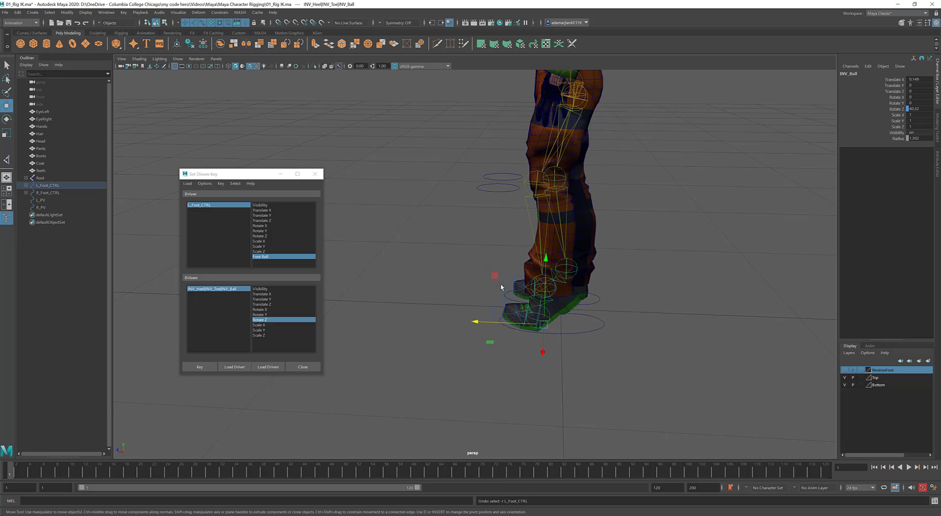
pyautogui.hotkey('ctrl', 'z')
# Select R_Foot_CTRL around the right foot and close the Set Driven Key window.
pyautogui.keyDown('alt'); pyautogui.moveTo(497, 288); pyautogui.dragTo(569, 293); pyautogui.keyUp('alt')
pyautogui.scroll(5, 752, 368)
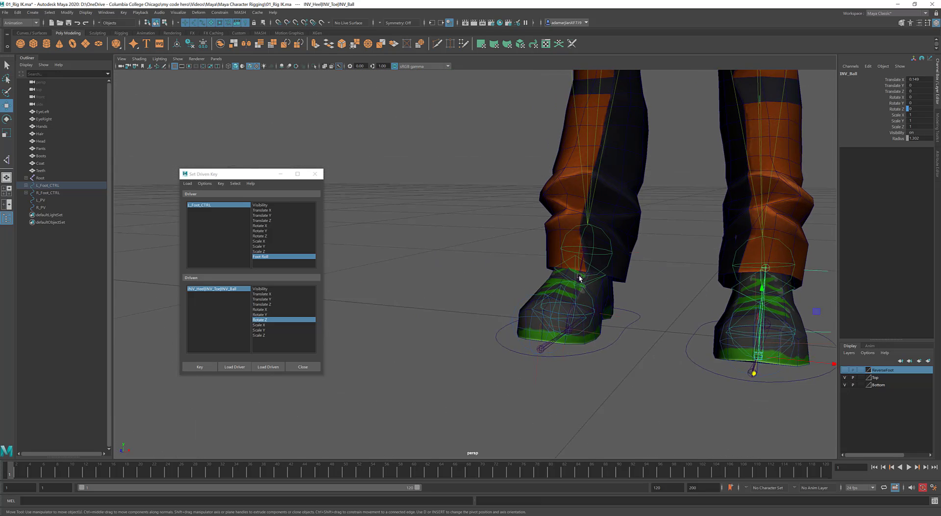
pyautogui.keyDown('alt'); pyautogui.moveTo(678, 268); pyautogui.dragTo(369, 296); pyautogui.keyUp('alt')
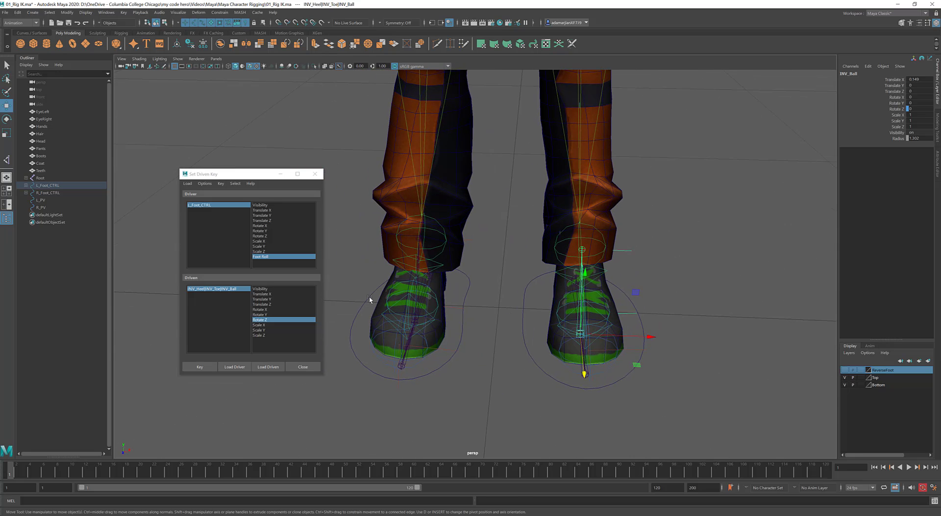
pyautogui.keyDown('alt'); pyautogui.moveTo(471, 276); pyautogui.dragTo(416, 284); pyautogui.keyUp('alt')
pyautogui.scroll(10, 503, 308)
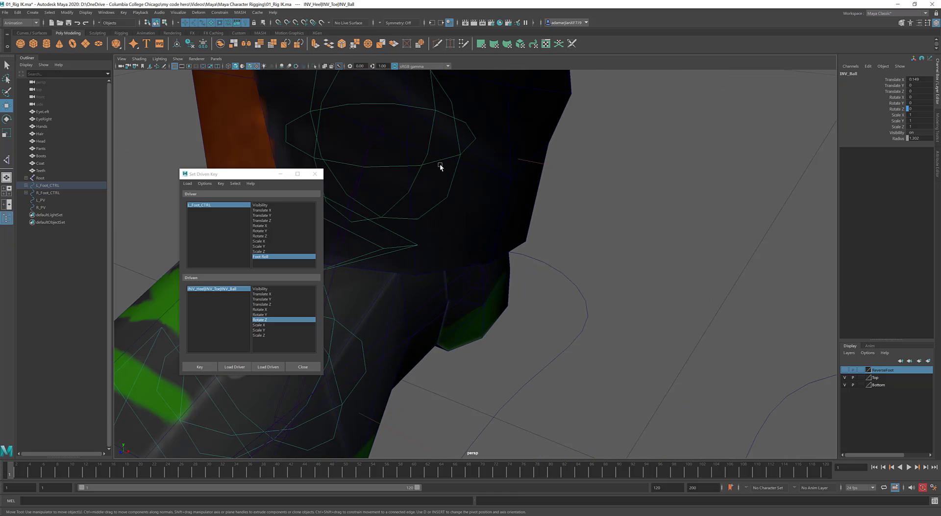
pyautogui.scroll(-5, 444, 169)
pyautogui.keyDown('alt'); pyautogui.moveTo(470, 206); pyautogui.dragTo(645, 261); pyautogui.keyUp('alt')
pyautogui.click(646, 252)
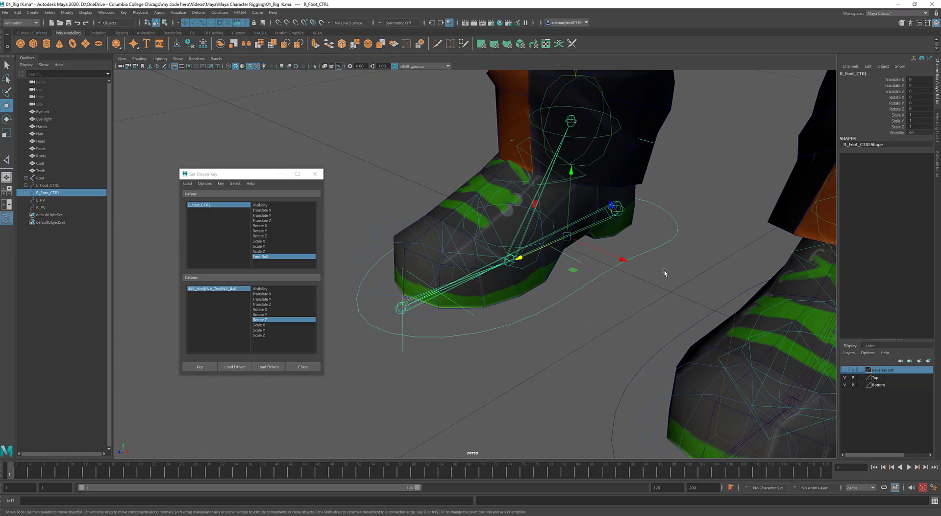
pyautogui.click(315, 174)
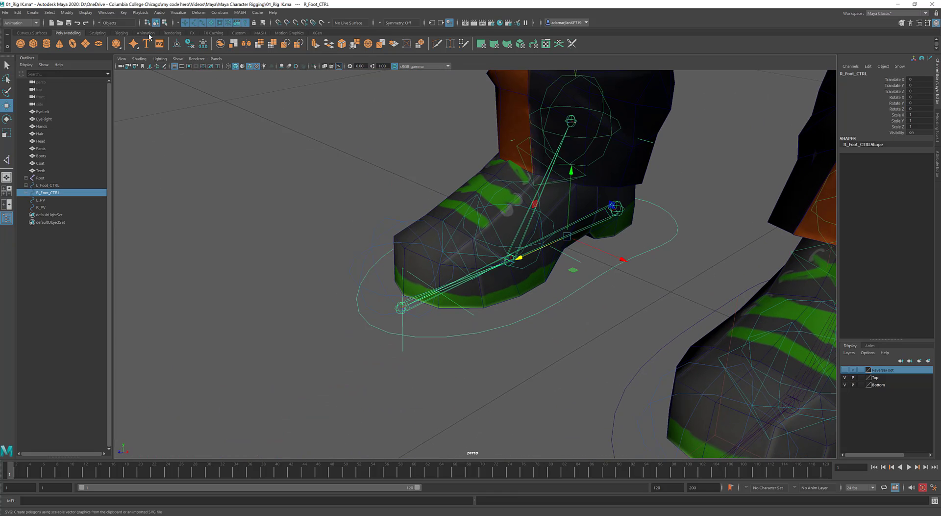
# Add a keyable integer attribute Foot_Roll to R_Foot_CTRL with minimum -10, maximum 10 and default 0.
pyautogui.click(66, 13)
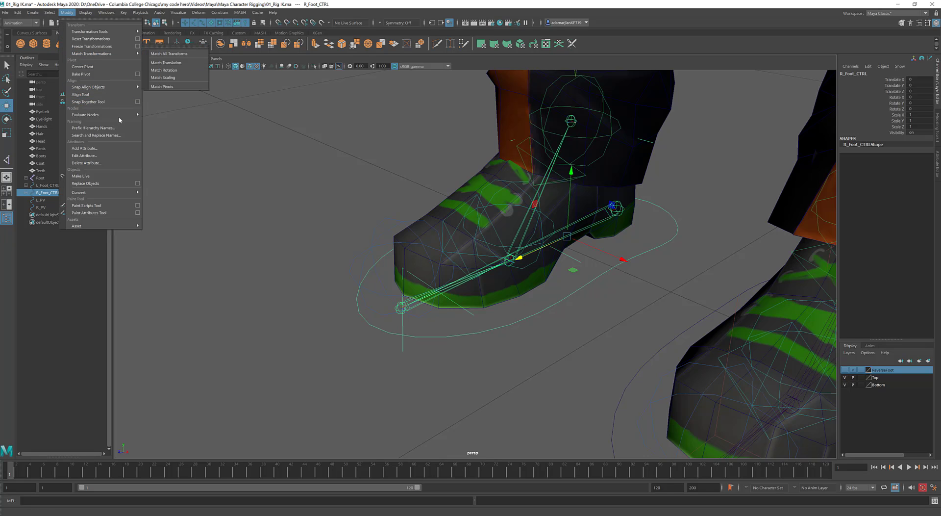
pyautogui.click(85, 148)
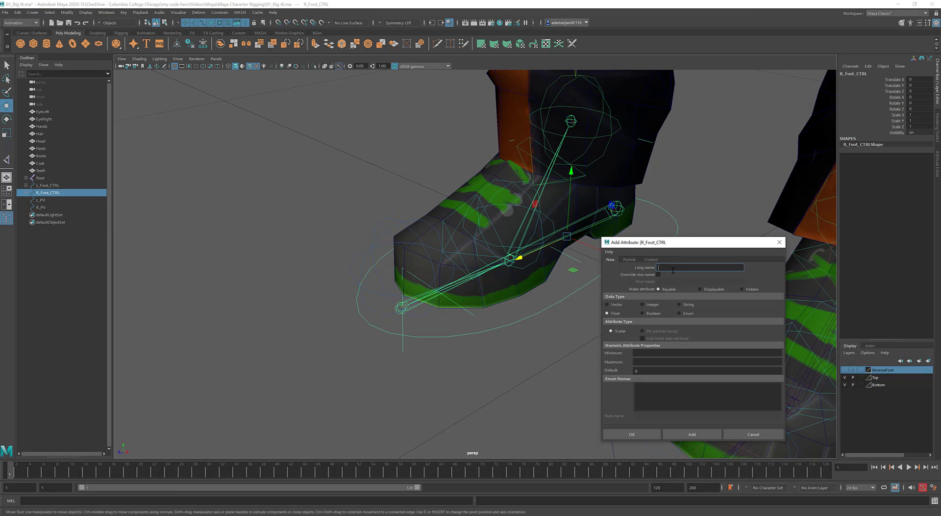
pyautogui.click(659, 353)
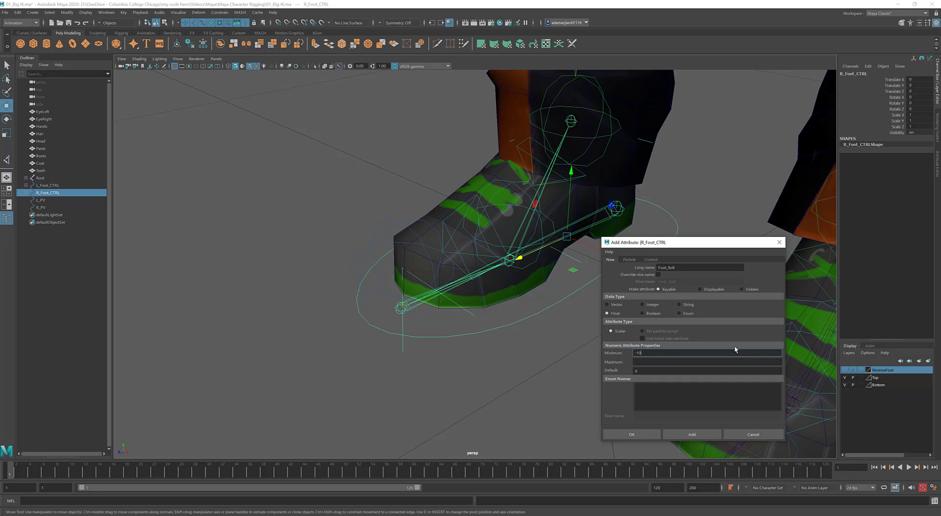
pyautogui.click(663, 362)
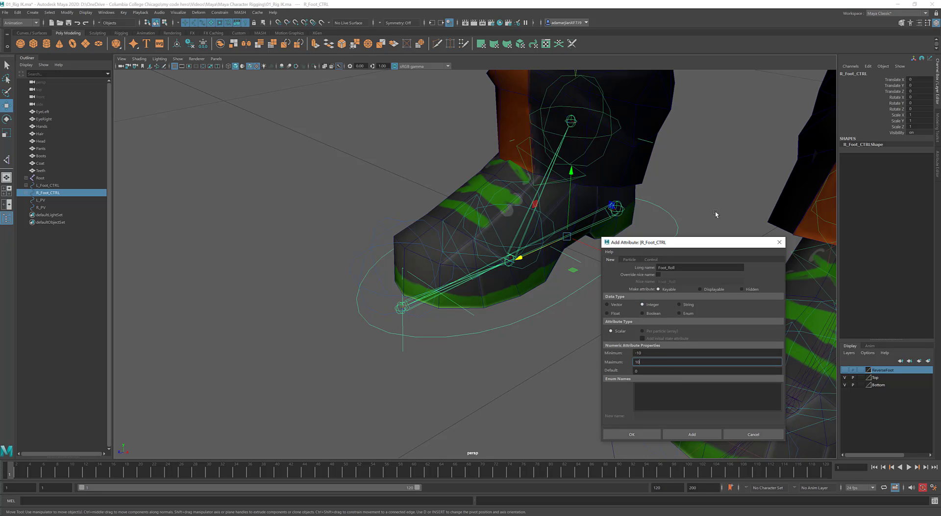
pyautogui.keyDown('alt'); pyautogui.moveTo(490, 325); pyautogui.dragTo(383, 301); pyautogui.keyUp('alt')
pyautogui.click(692, 434)
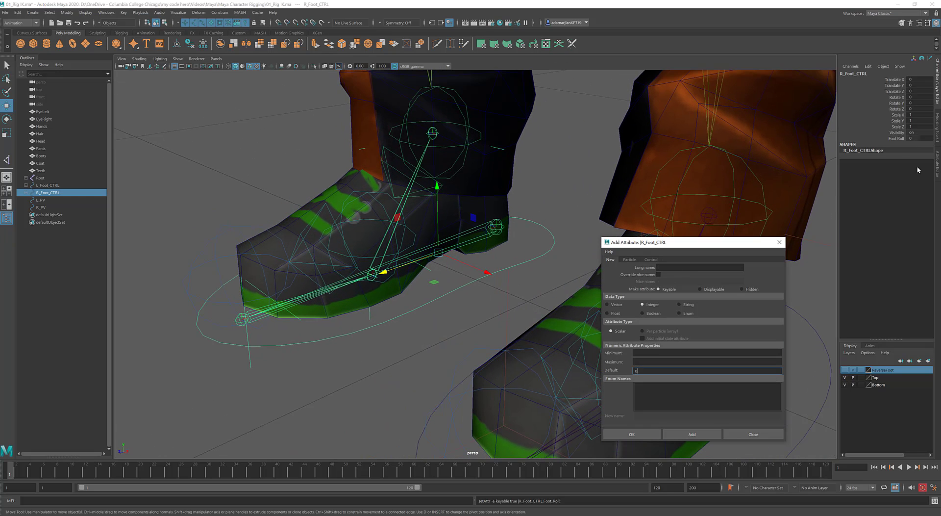
pyautogui.click(779, 241)
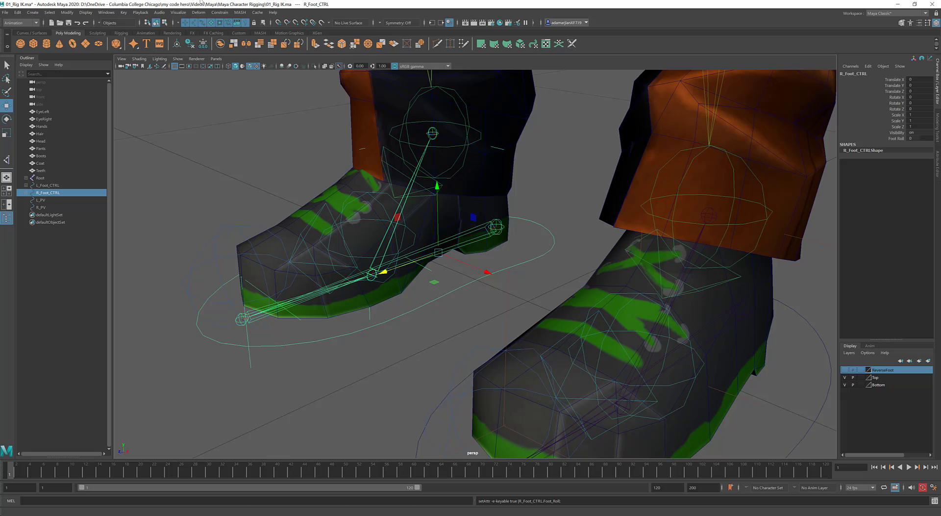
# Reopen Set Driven Key and load R_Foot_CTRL as the driver with its Foot Roll attribute.
pyautogui.click(124, 13)
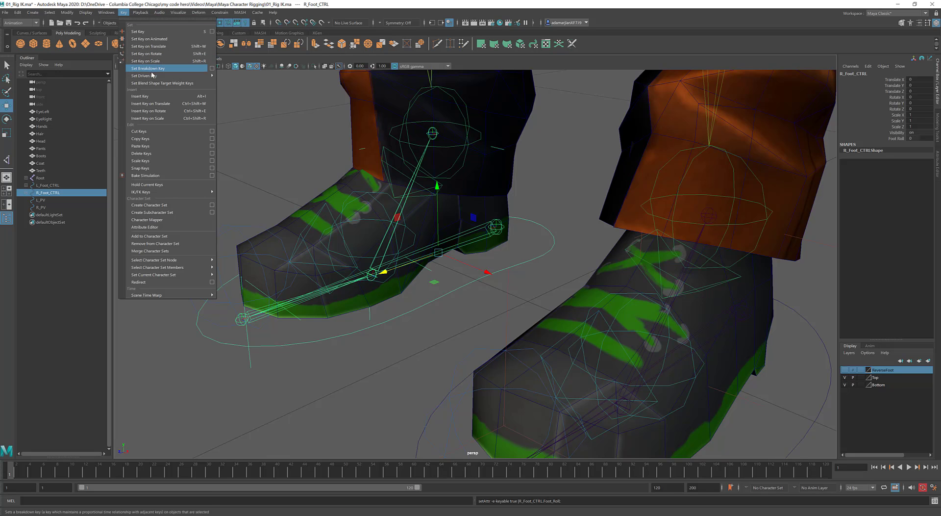
pyautogui.click(230, 75)
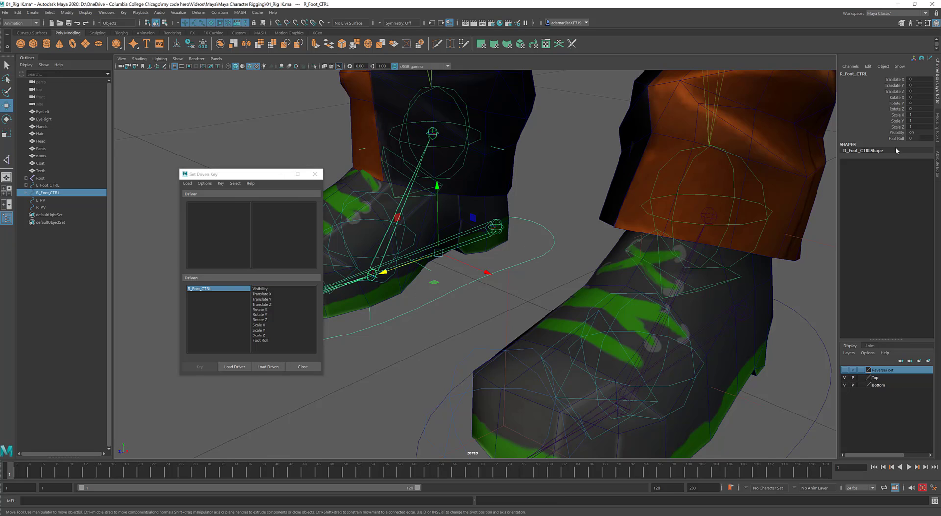
pyautogui.click(247, 368)
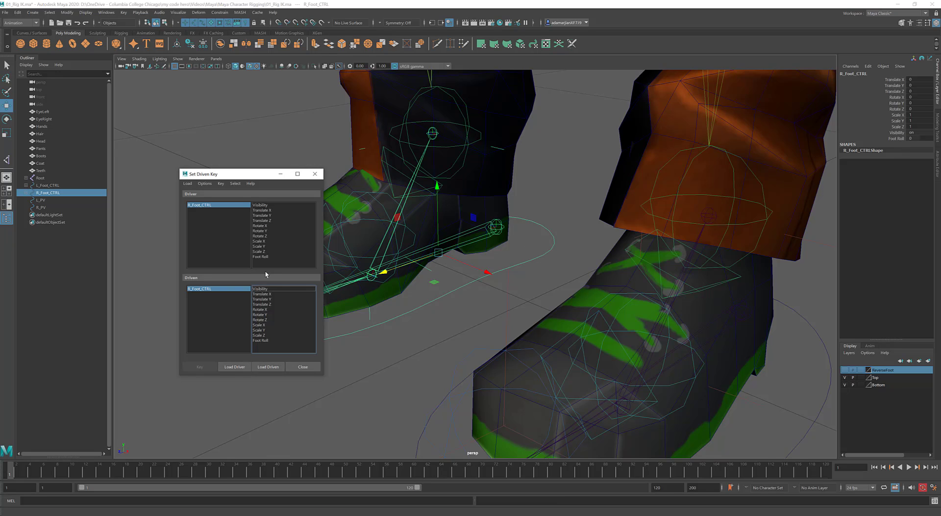
pyautogui.click(255, 256)
pyautogui.press('f')
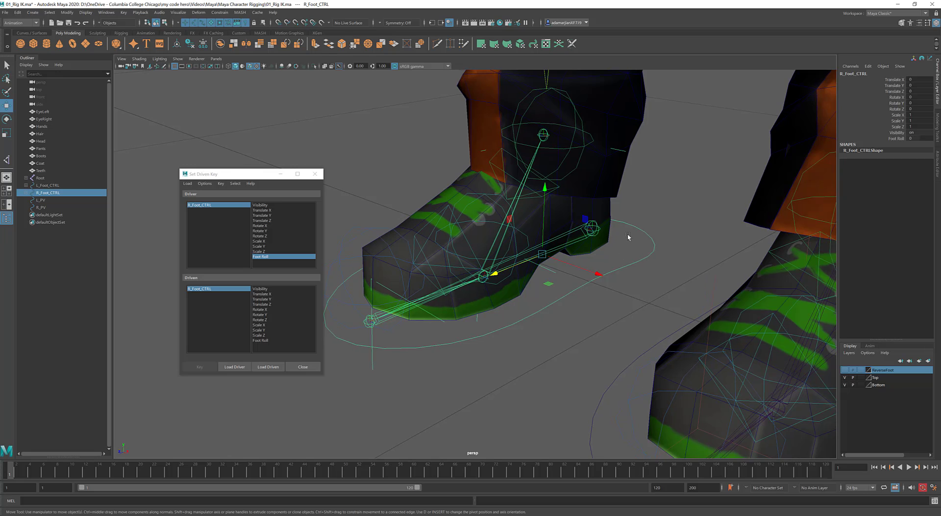
# Load the right foot's INV_Heel1 joint as driven and key its Rotate Z at the neutral Foot Roll.
pyautogui.click(593, 229)
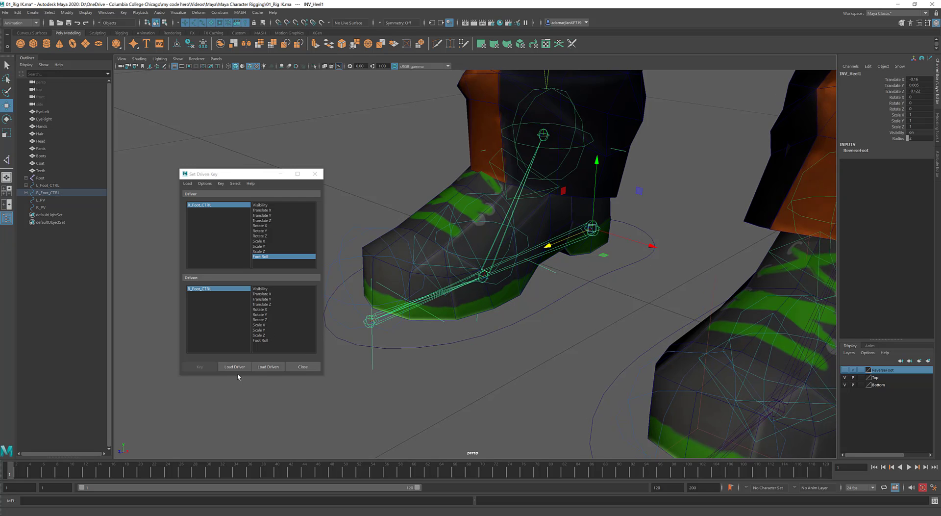
pyautogui.click(263, 368)
pyautogui.click(260, 320)
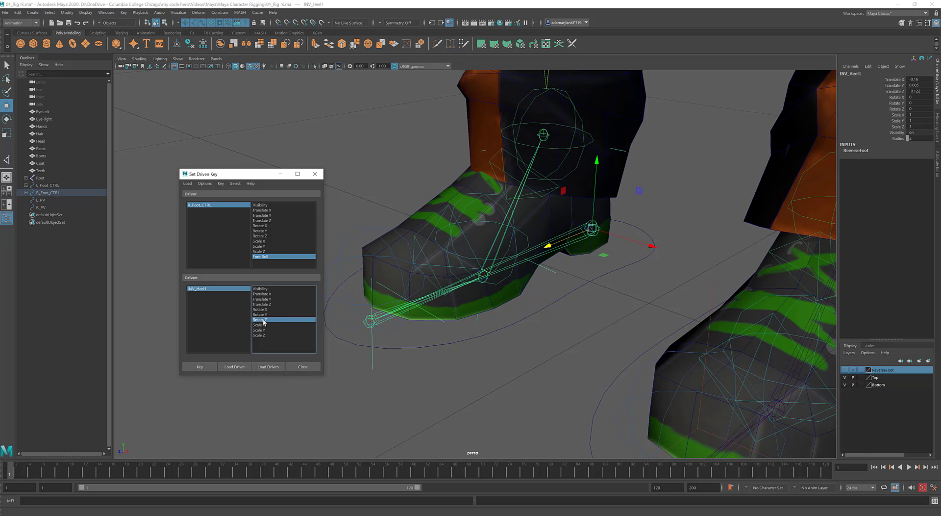
pyautogui.click(199, 366)
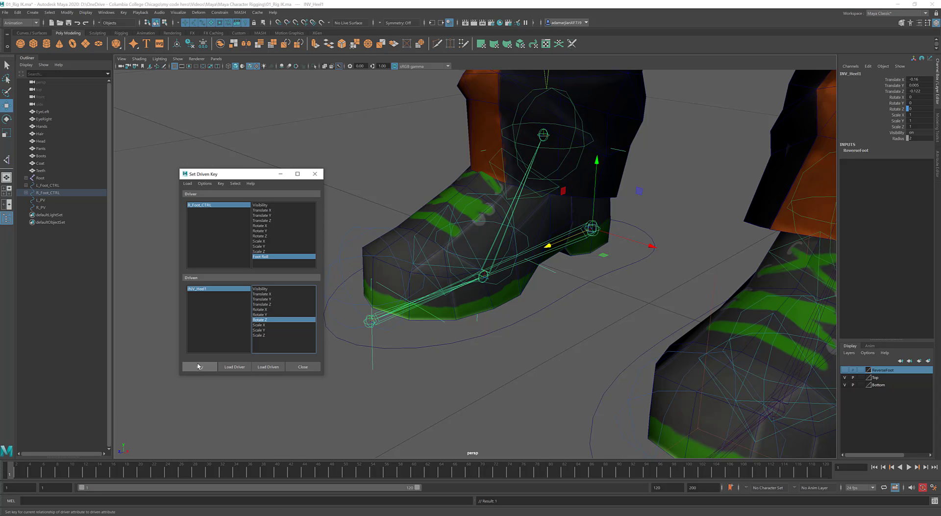
# Set R_Foot_CTRL's Foot Roll to -10 and rotate INV_Heel1 in Z to about 46.6.
pyautogui.click(654, 241)
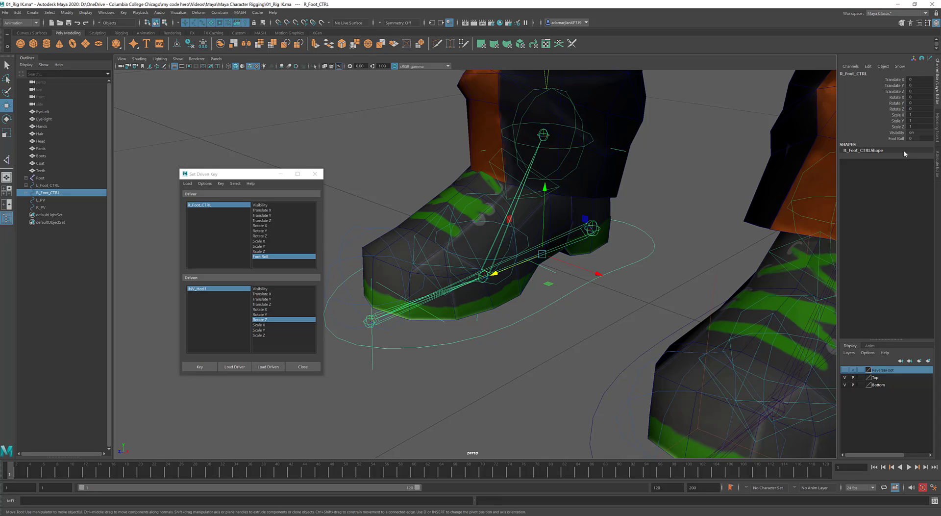
pyautogui.click(595, 232)
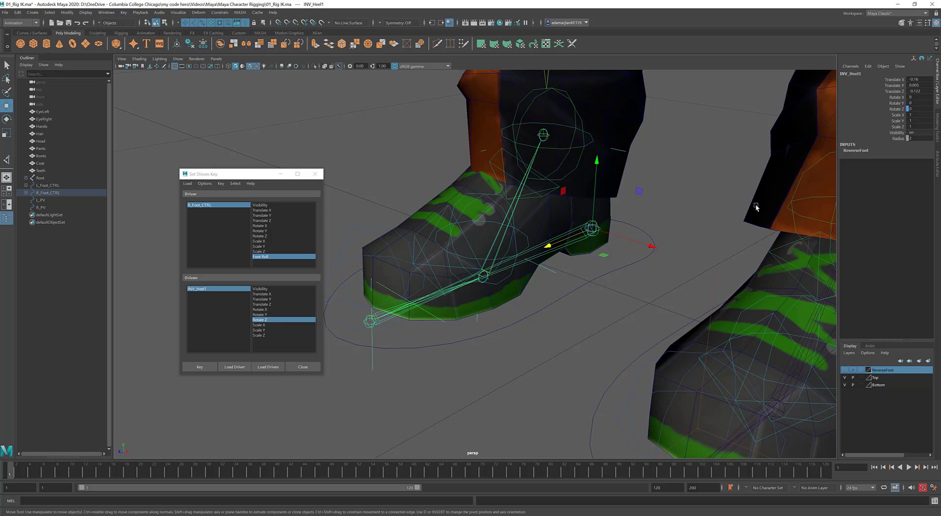
pyautogui.keyDown('alt'); pyautogui.moveTo(756, 207); pyautogui.dragTo(506, 248); pyautogui.keyUp('alt')
pyautogui.click(540, 300)
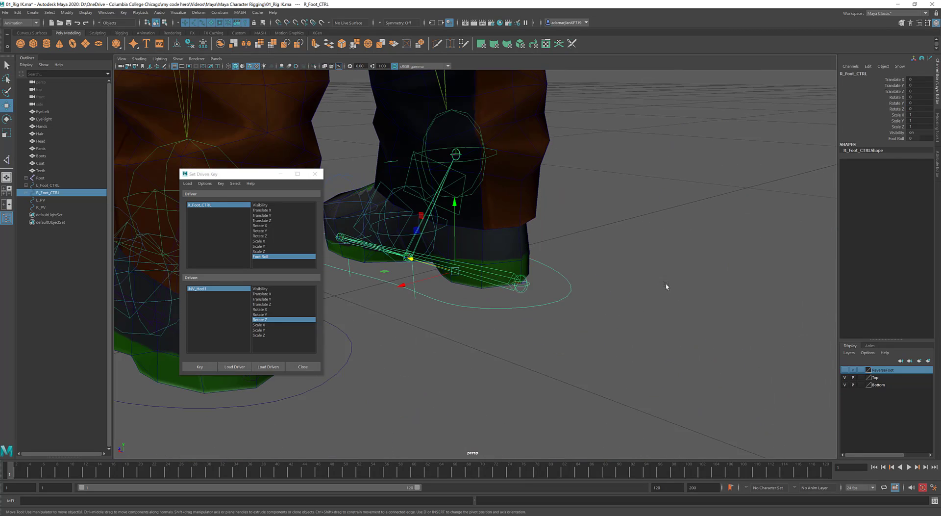
pyautogui.click(924, 138)
pyautogui.click(518, 287)
pyautogui.keyDown('alt'); pyautogui.moveTo(551, 288); pyautogui.dragTo(613, 275); pyautogui.keyUp('alt')
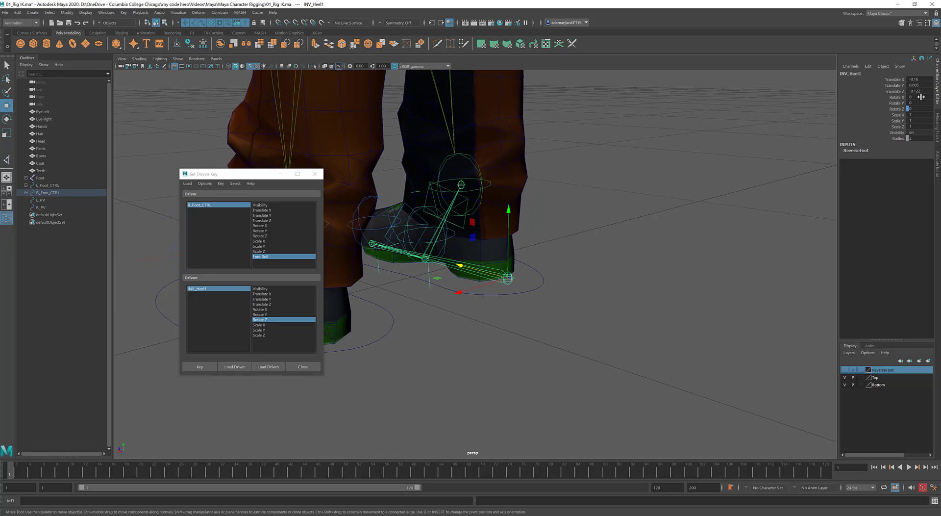
pyautogui.click(897, 109)
pyautogui.press('e')
pyautogui.moveTo(655, 133); pyautogui.dragTo(683, 147, button='middle')
pyautogui.keyDown('alt'); pyautogui.moveTo(683, 147); pyautogui.dragTo(479, 302); pyautogui.keyUp('alt')
# Scrub L_Foot_CTRL's Foot Roll to -10 and check INV_Heel's Rotate Z value as reference for the right heel.
pyautogui.click(552, 294)
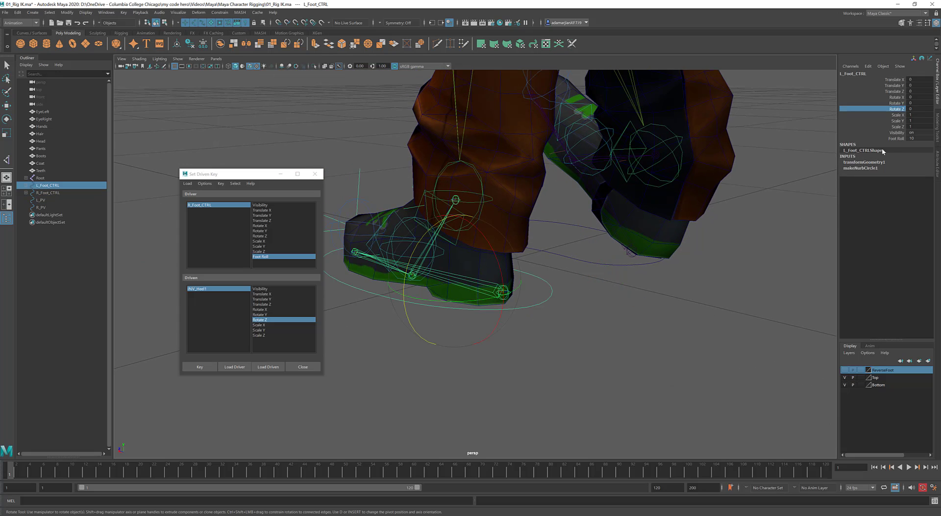
pyautogui.click(896, 138)
pyautogui.moveTo(587, 276); pyautogui.dragTo(877, 171, button='middle')
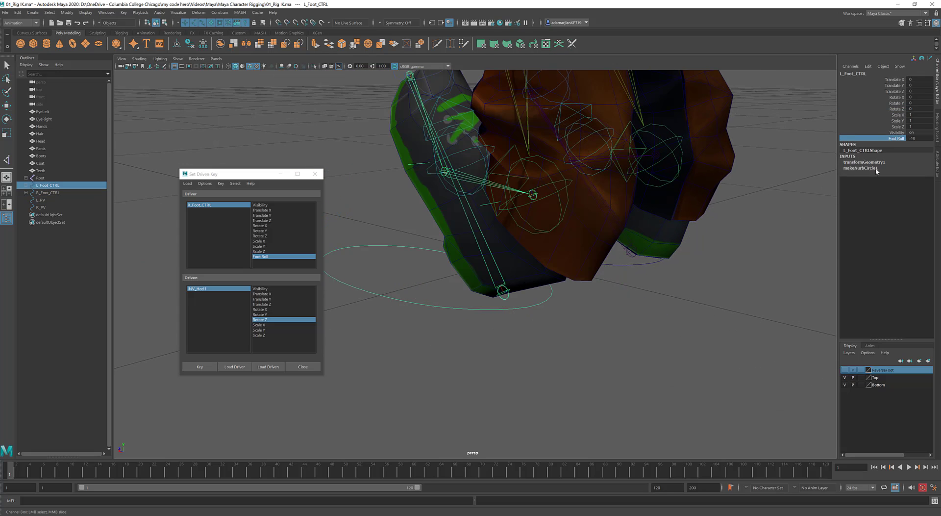
pyautogui.click(503, 293)
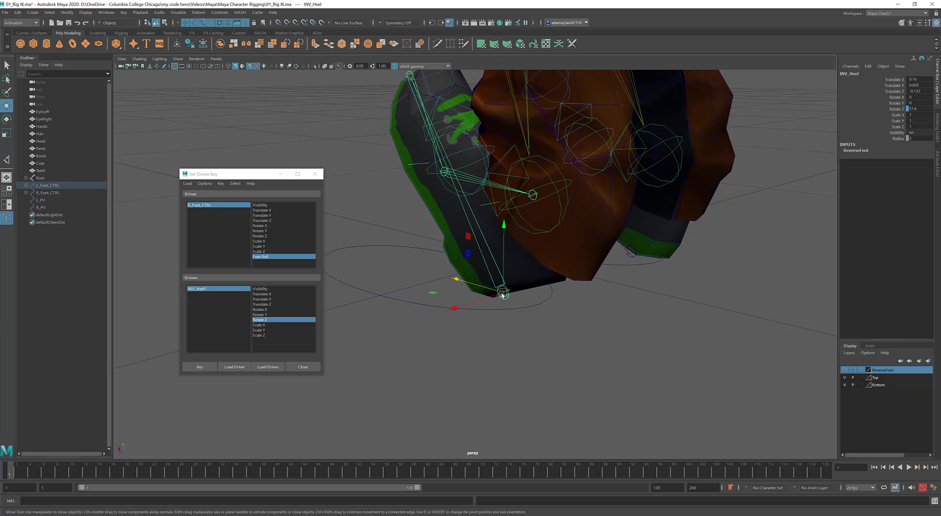
pyautogui.click(920, 109)
pyautogui.keyDown('alt'); pyautogui.moveTo(773, 199); pyautogui.dragTo(710, 213); pyautogui.keyUp('alt')
pyautogui.doubleClick(920, 109)
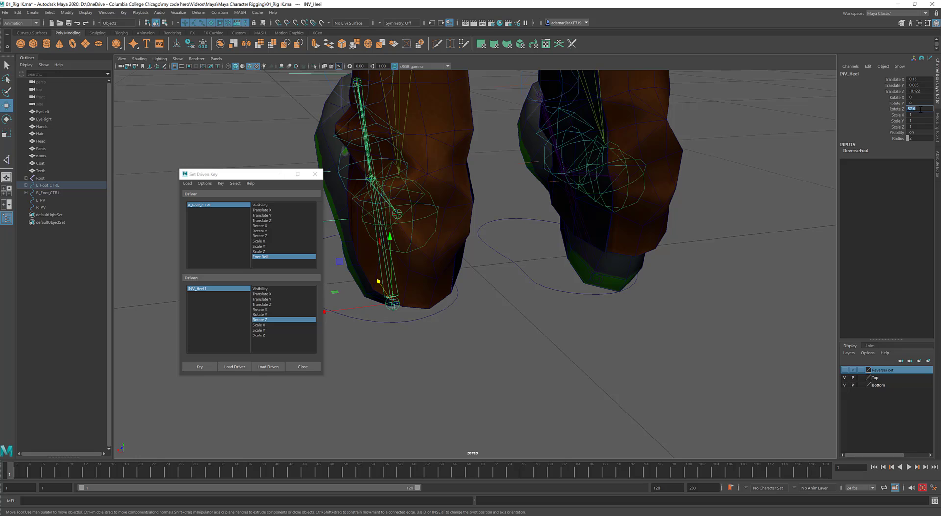
# Set INV_Heel1's Rotate Z to 57.6 and key it against R_Foot_CTRL's Foot Roll of -10.
pyautogui.click(597, 278)
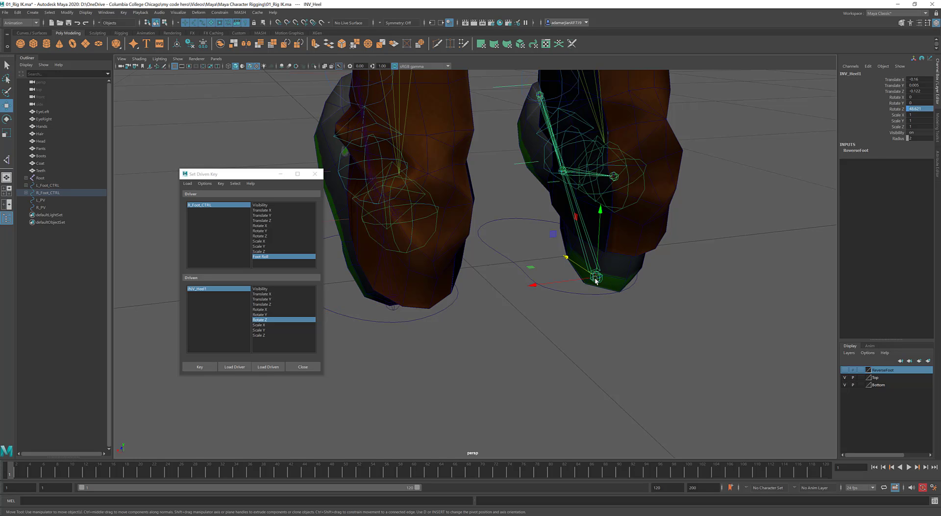
pyautogui.doubleClick(919, 109)
pyautogui.write('57.6')
pyautogui.press('Return')
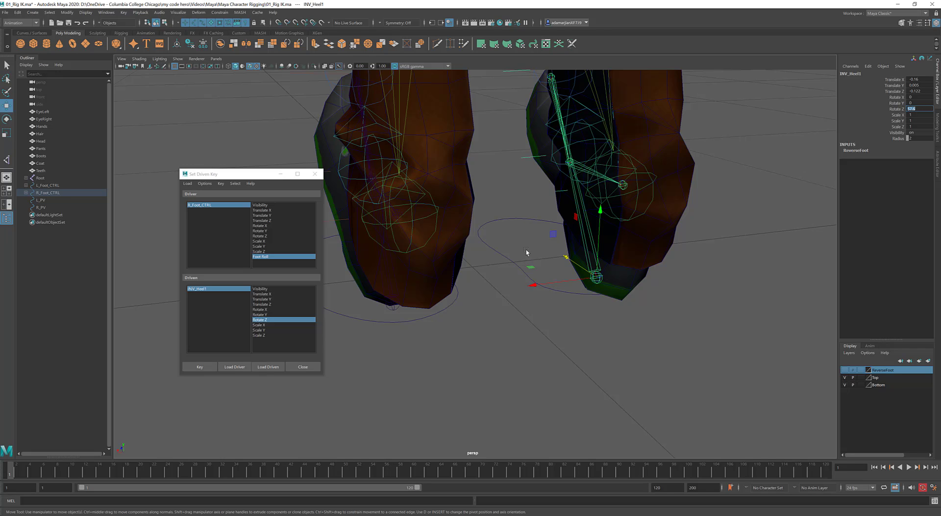
pyautogui.click(483, 243)
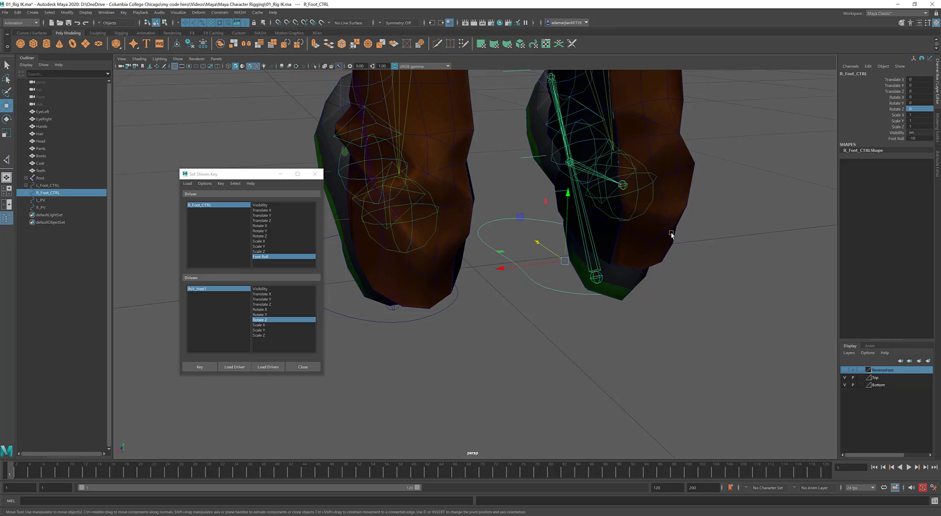
pyautogui.click(209, 368)
# Return R_Foot_CTRL's Foot Roll to 0 and check INV_Heel1's rotation on the right foot.
pyautogui.click(597, 278)
pyautogui.click(511, 254)
pyautogui.click(911, 139)
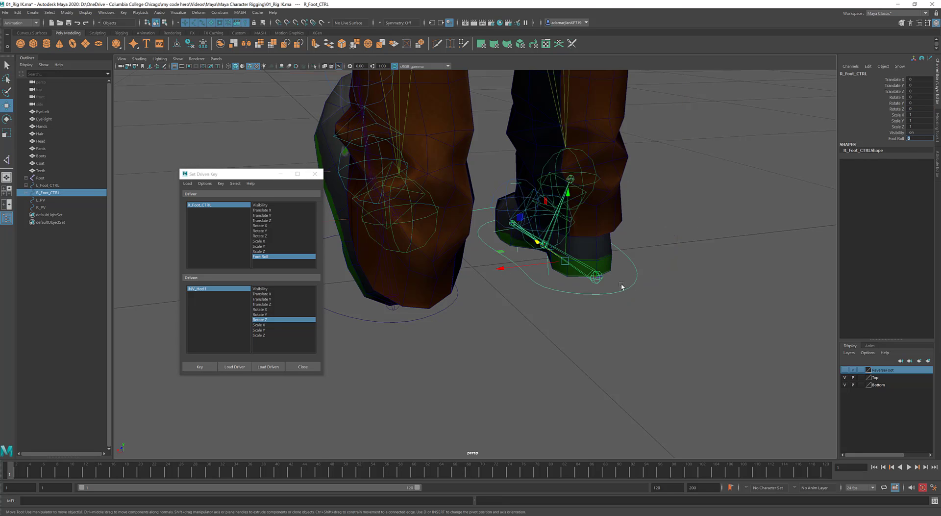
pyautogui.click(596, 277)
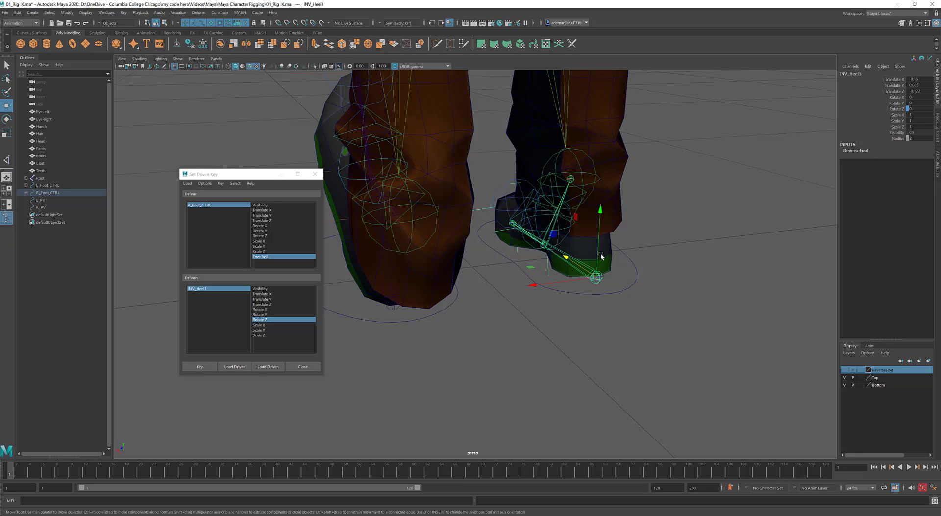
pyautogui.keyDown('alt'); pyautogui.moveTo(601, 256); pyautogui.dragTo(563, 238); pyautogui.keyUp('alt')
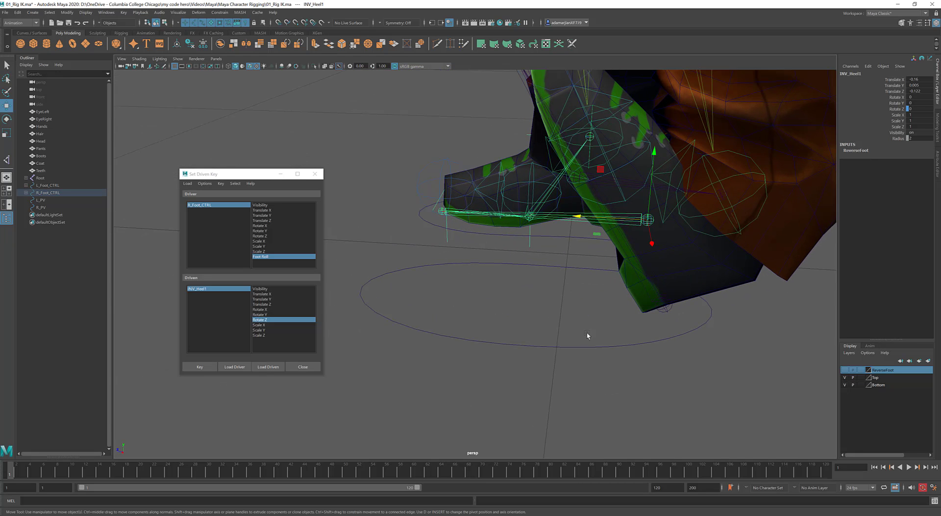
# Reset L_Foot_CTRL's Foot Roll so the left foot lies flat, and select R_Foot_CTRL.
pyautogui.click(665, 334)
pyautogui.click(914, 138)
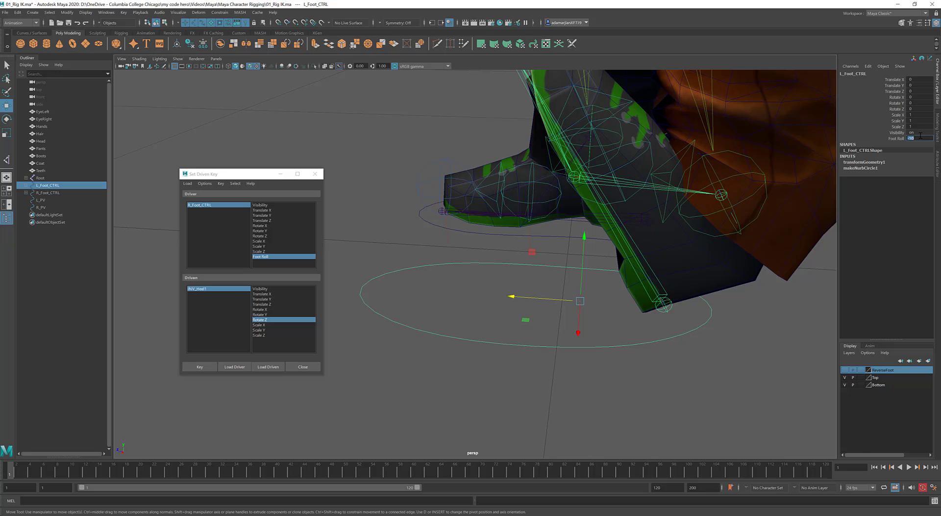
pyautogui.press('Return')
pyautogui.keyDown('alt'); pyautogui.moveTo(716, 191); pyautogui.dragTo(539, 275); pyautogui.keyUp('alt')
pyautogui.click(518, 295)
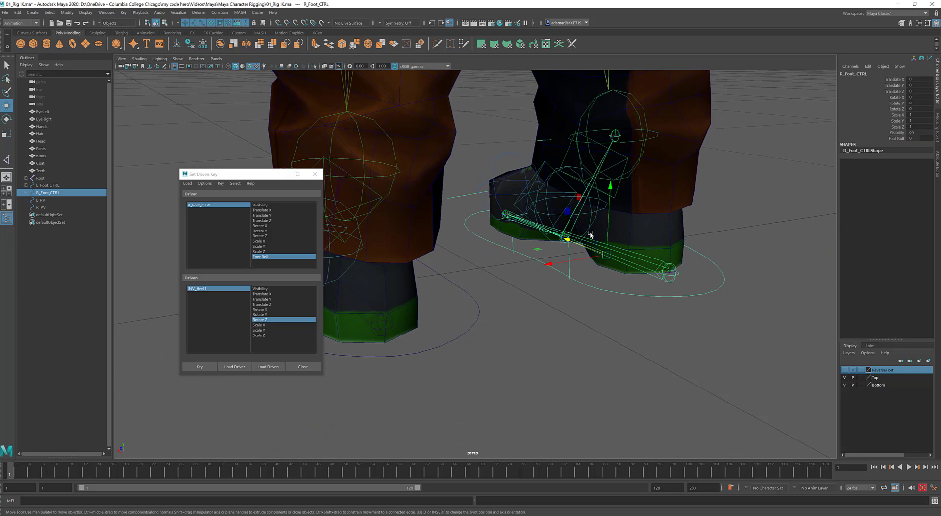
# Load the right foot's INV_Ball as driven and key its Rotate Z against R_Foot_CTRL's Foot Roll of 0.
pyautogui.click(565, 237)
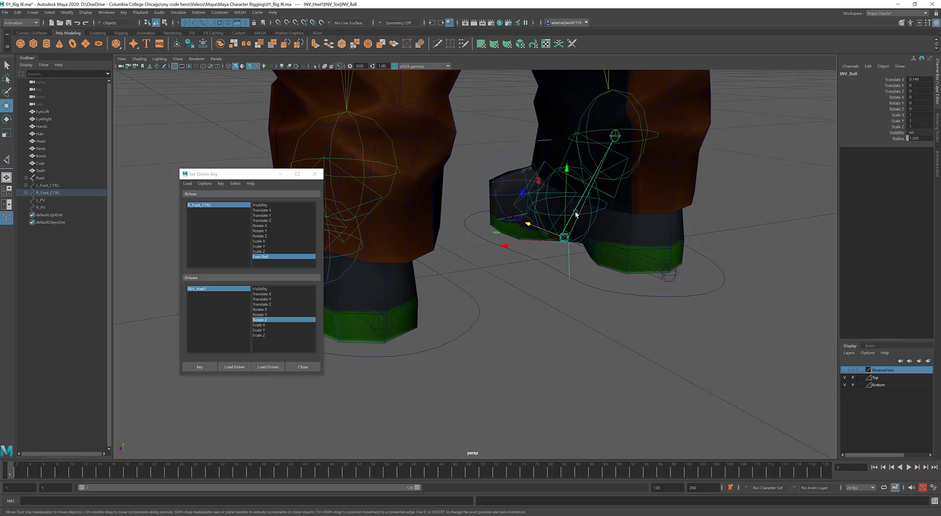
pyautogui.click(267, 367)
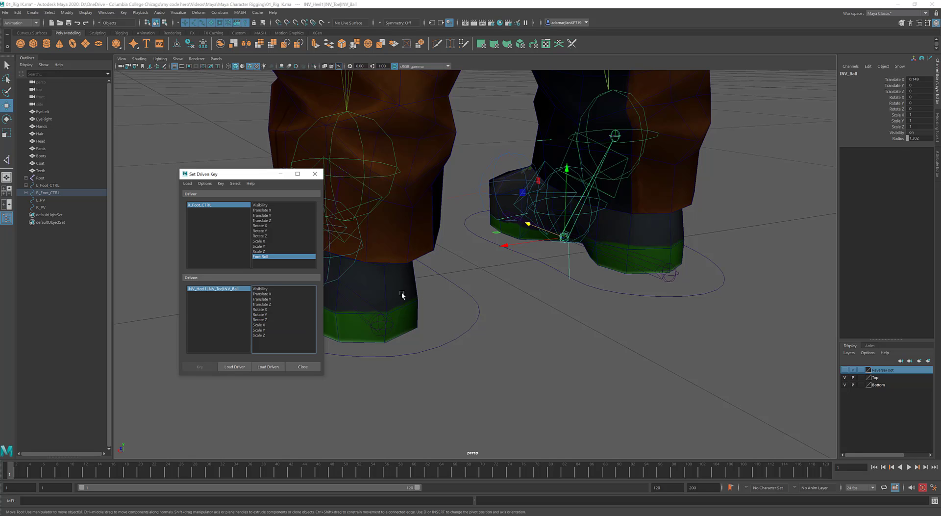
pyautogui.click(580, 288)
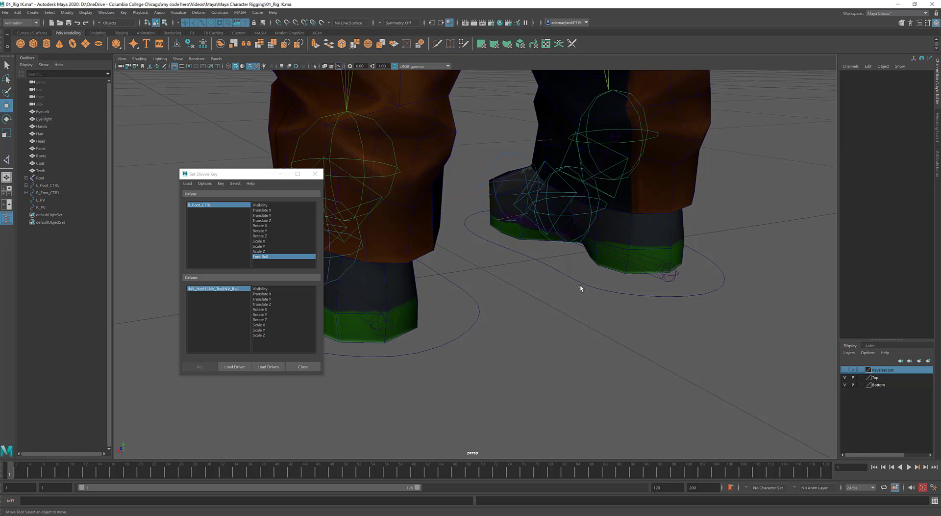
pyautogui.click(277, 319)
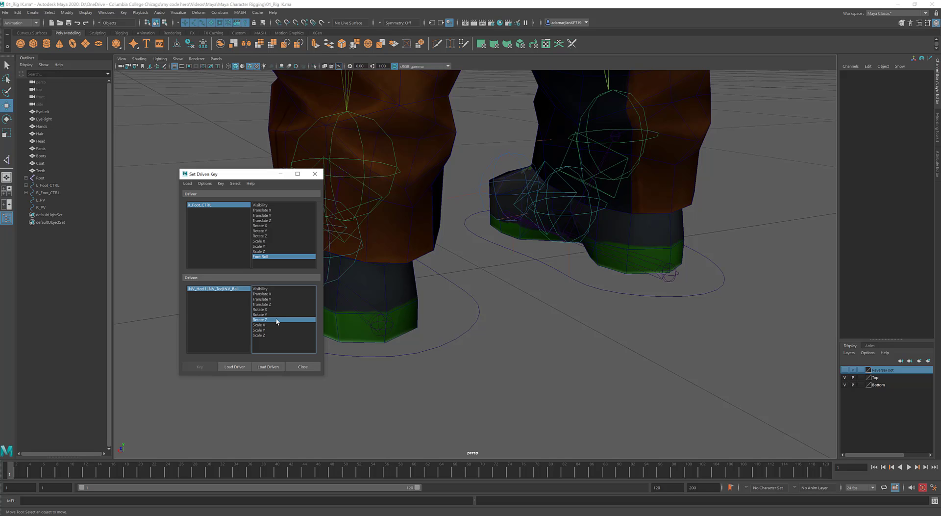
pyautogui.click(193, 368)
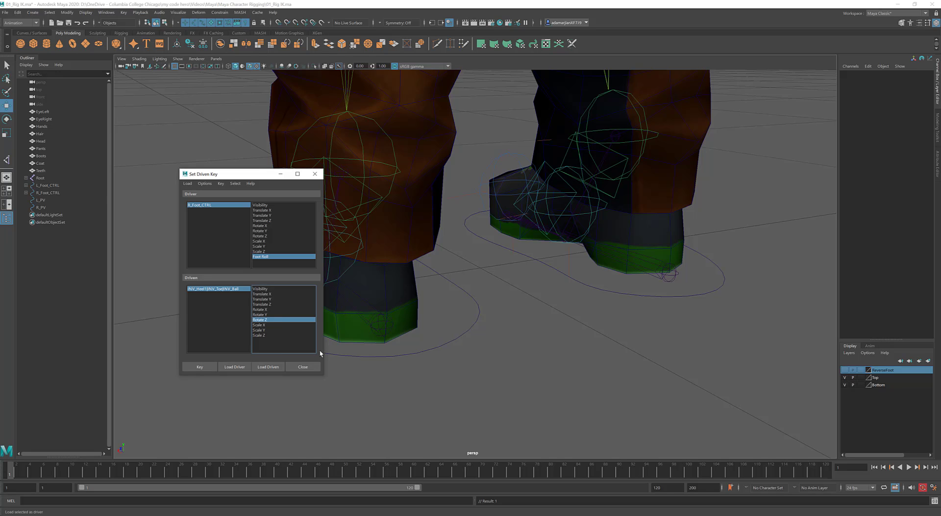
# Scrub L_Foot_CTRL's Foot Roll between 10 and -10 to check how the left foot rolls.
pyautogui.click(567, 238)
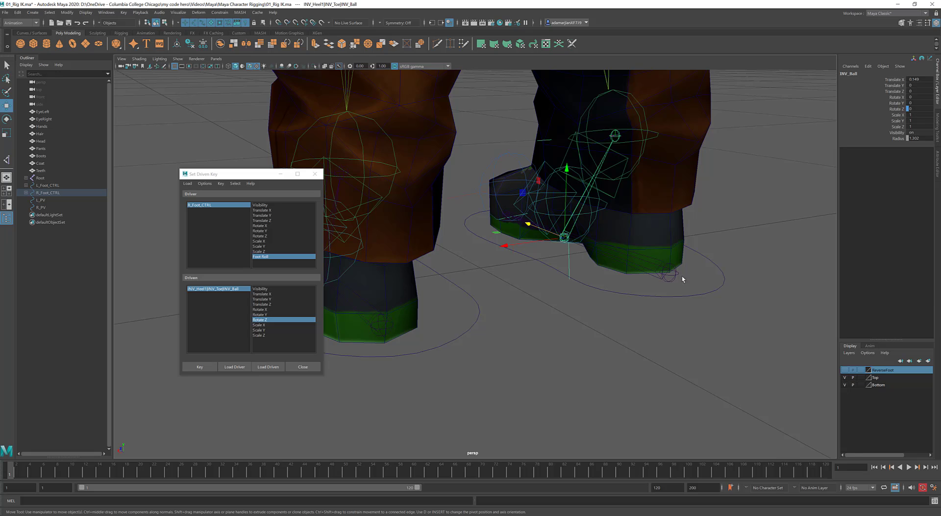
pyautogui.keyDown('alt'); pyautogui.moveTo(388, 355); pyautogui.dragTo(437, 336); pyautogui.keyUp('alt')
pyautogui.click(463, 340)
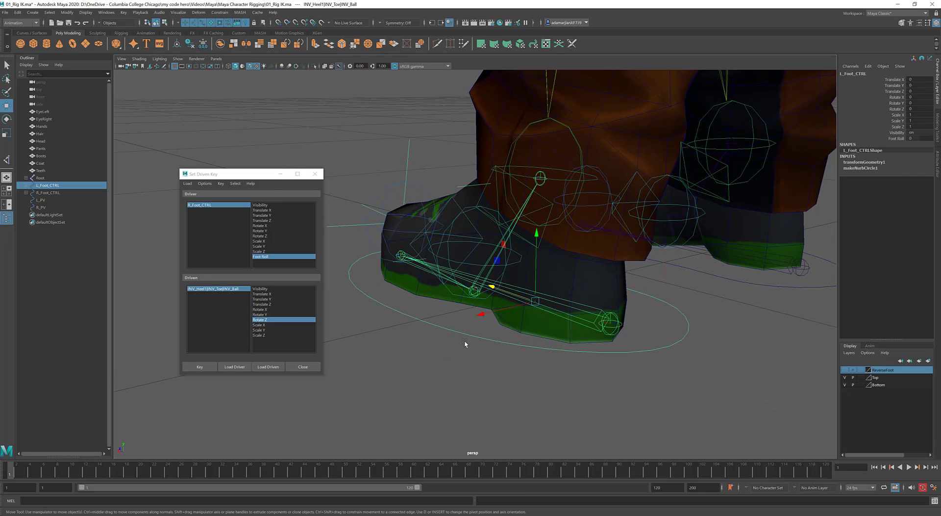
pyautogui.click(897, 138)
pyautogui.moveTo(755, 246)
pyautogui.mouseDown(button='middle')
pyautogui.moveTo(814, 245)
pyautogui.moveTo(761, 247)
pyautogui.mouseUp(button='middle')
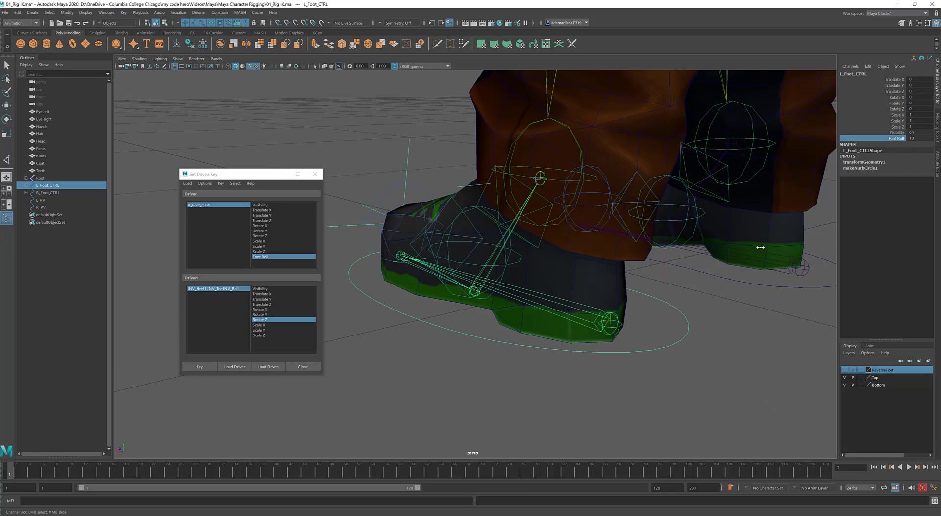
pyautogui.moveTo(886, 237); pyautogui.dragTo(582, 260, button='middle')
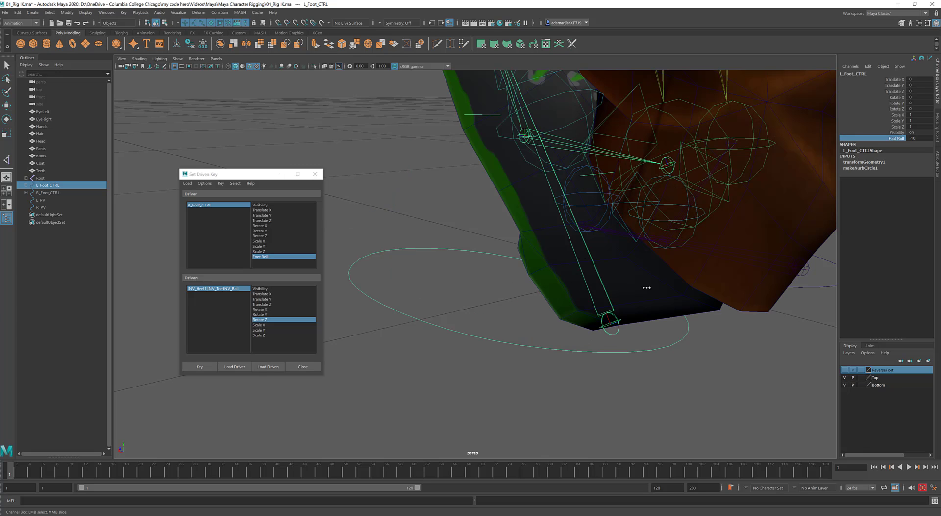
pyautogui.moveTo(646, 287); pyautogui.dragTo(624, 335, button='middle')
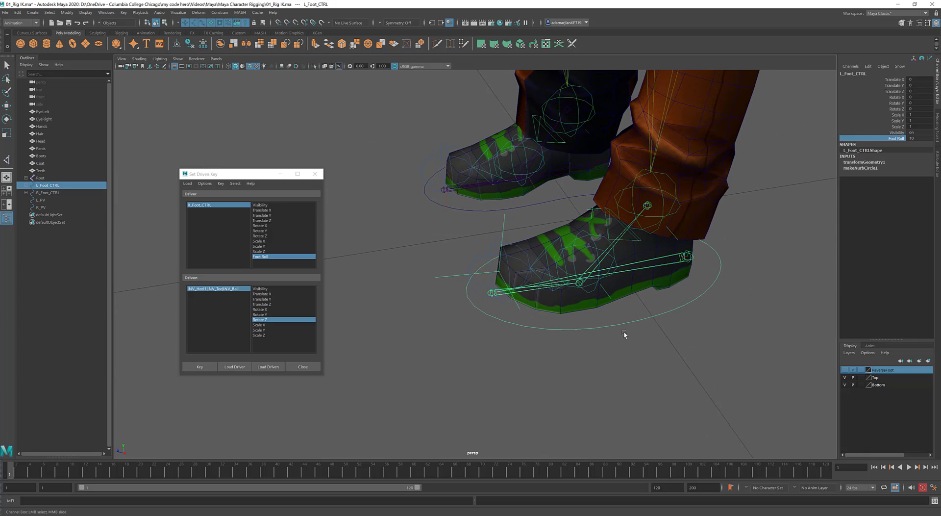
# Inspect the left foot's INV_Ball and scrub L_Foot_CTRL's positive Foot Roll again to check the ball's response.
pyautogui.click(664, 313)
pyautogui.click(660, 314)
pyautogui.keyDown('alt'); pyautogui.moveTo(660, 315); pyautogui.dragTo(612, 300); pyautogui.keyUp('alt')
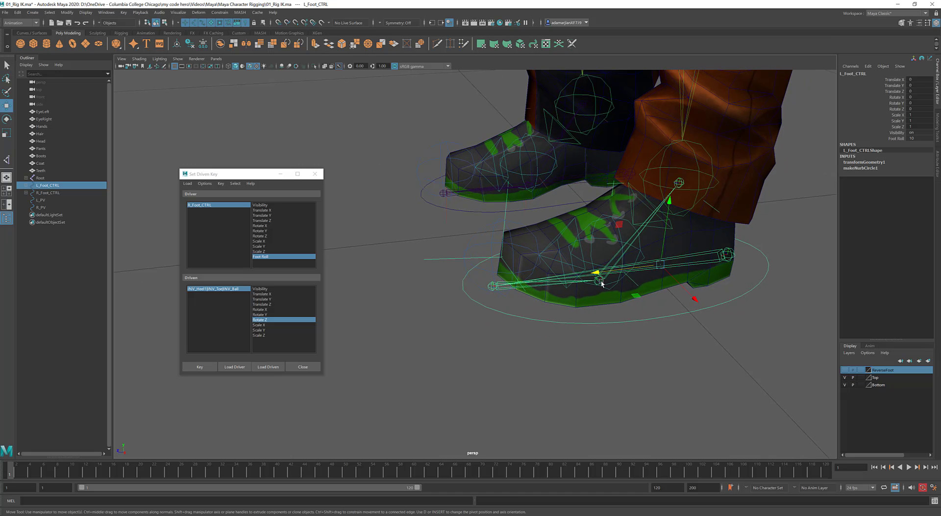
pyautogui.click(598, 280)
pyautogui.moveTo(613, 352); pyautogui.dragTo(625, 354, button='middle')
pyautogui.click(625, 323)
pyautogui.click(901, 136)
pyautogui.moveTo(626, 316)
pyautogui.mouseDown(button='middle')
pyautogui.moveTo(561, 330)
pyautogui.moveTo(624, 326)
pyautogui.mouseUp(button='middle')
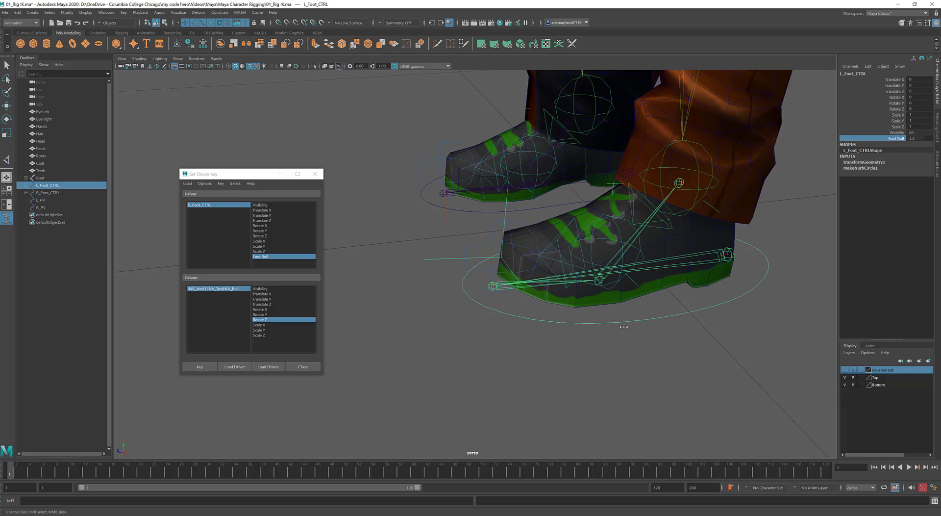
# Reload the right foot's INV_Ball as the driven object with Rotate Z as its driven attribute.
pyautogui.click(604, 279)
pyautogui.press('w')
pyautogui.keyDown('alt'); pyautogui.moveTo(607, 281); pyautogui.dragTo(626, 342); pyautogui.keyUp('alt')
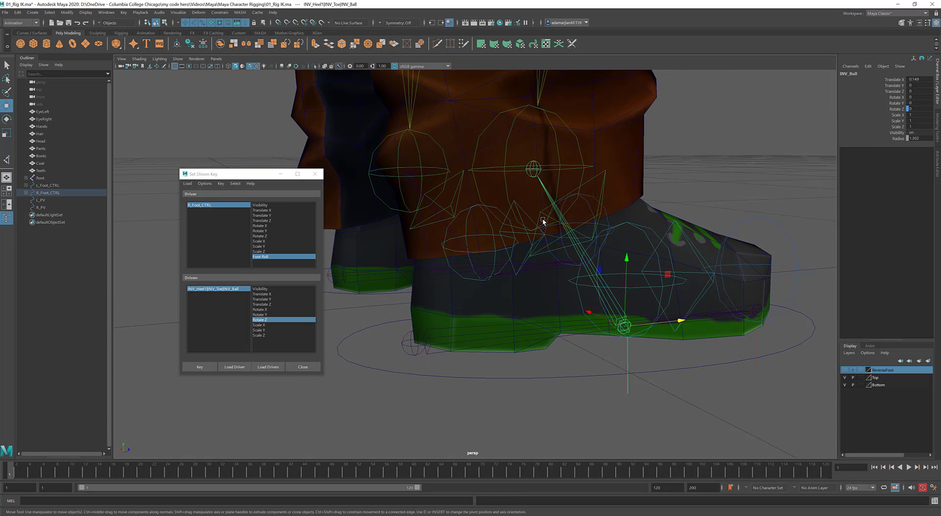
pyautogui.click(270, 367)
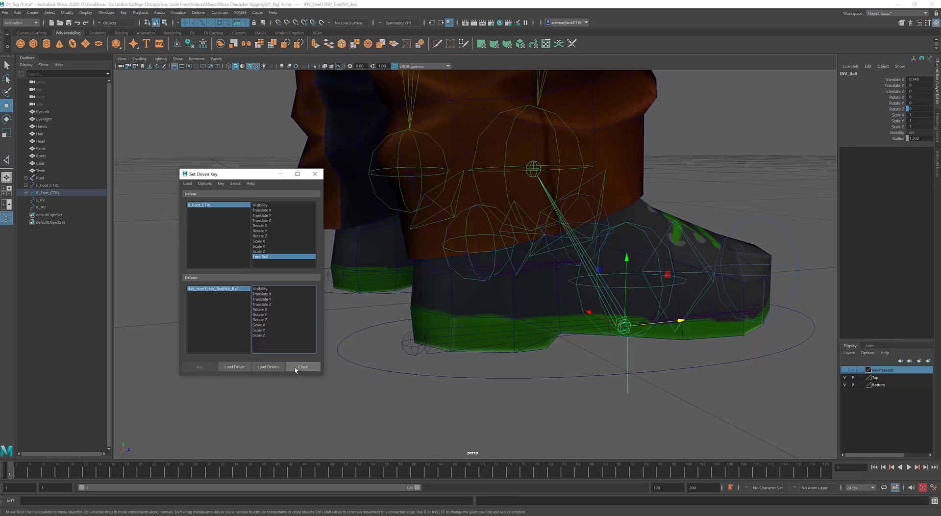
pyautogui.click(279, 319)
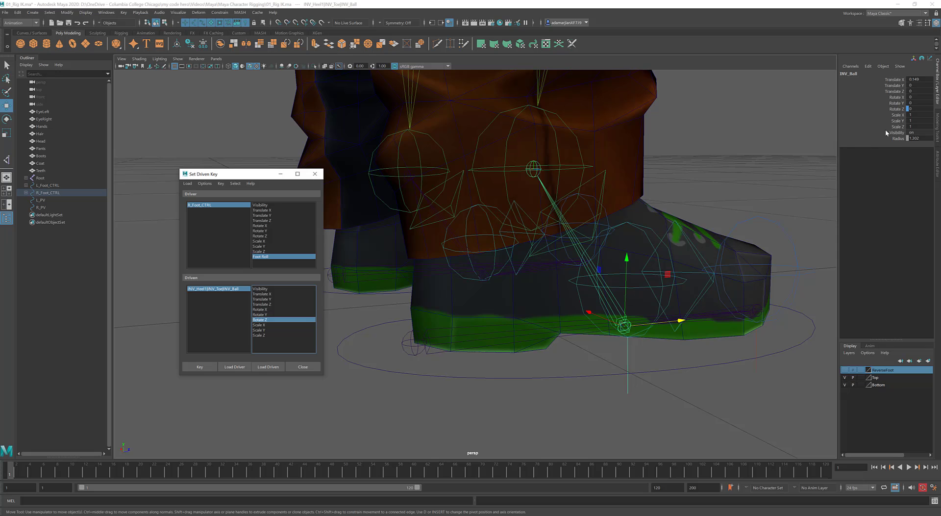
# Try out the heel lift on the right foot by rotating INV_Ball and setting its Rotate Z to 57.
pyautogui.click(902, 115)
pyautogui.click(898, 109)
pyautogui.moveTo(568, 196); pyautogui.dragTo(610, 193, button='middle')
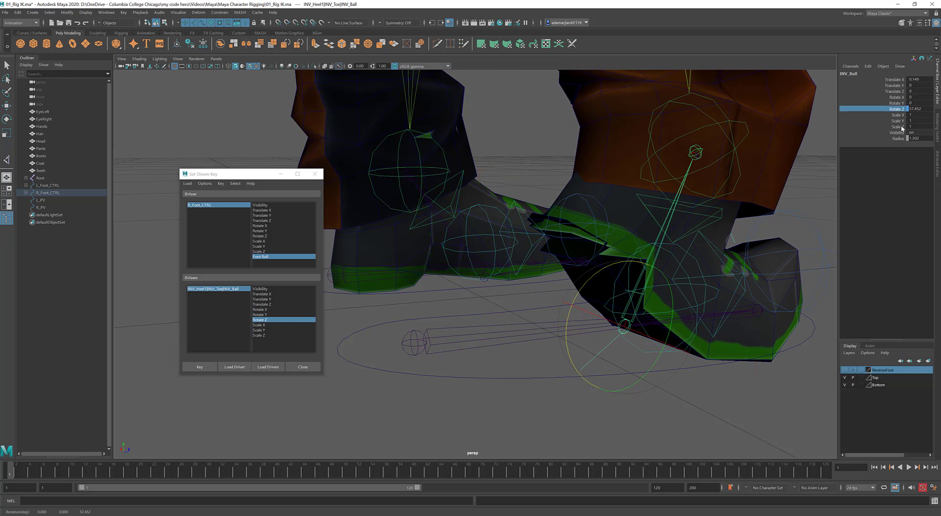
pyautogui.doubleClick(920, 109)
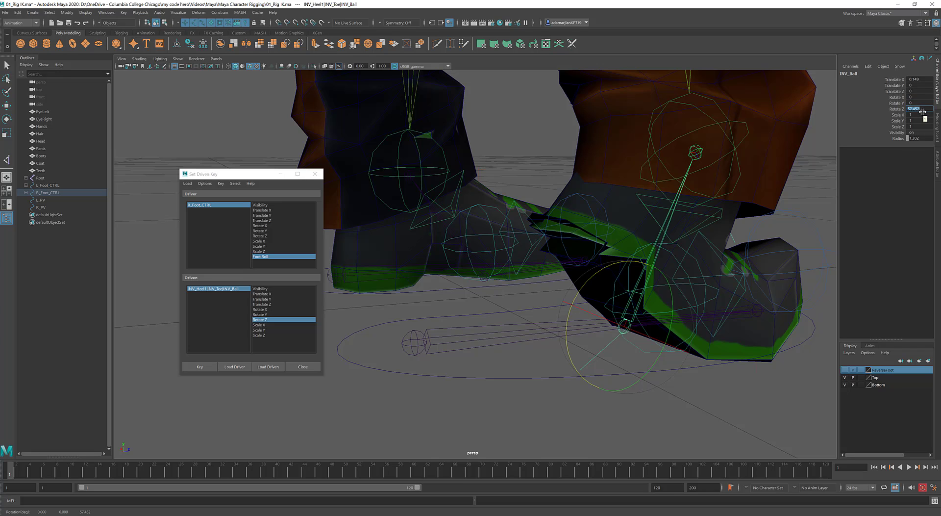
pyautogui.write('57')
pyautogui.press('Return')
pyautogui.scroll(-3, 661, 291)
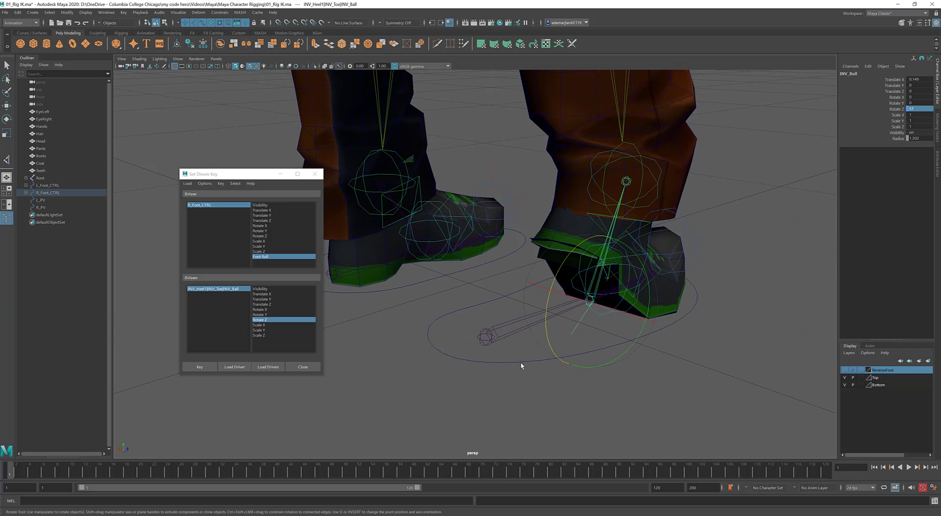
# Set R_Foot_CTRL's Foot Roll to 10 and key the right INV_Ball's Rotate Z at 57 against it.
pyautogui.click(524, 362)
pyautogui.press('w')
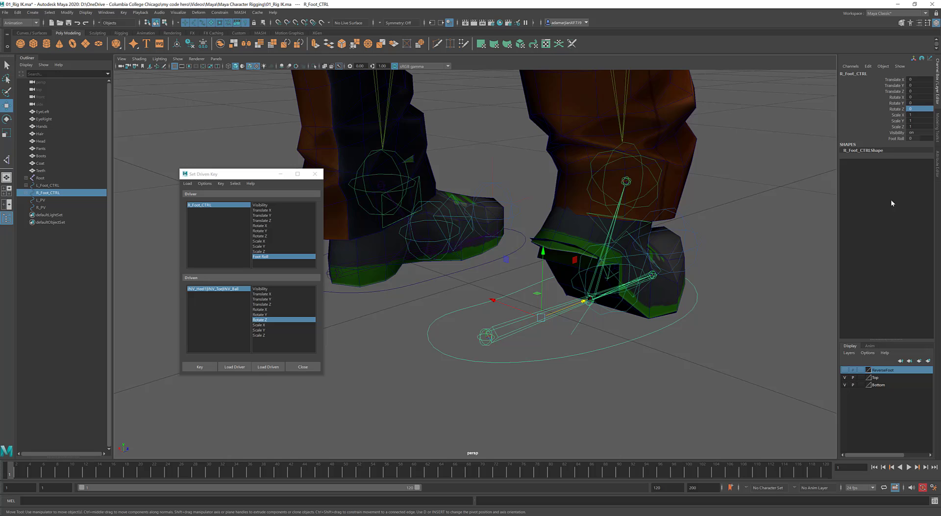
pyautogui.doubleClick(920, 138)
pyautogui.press('Return')
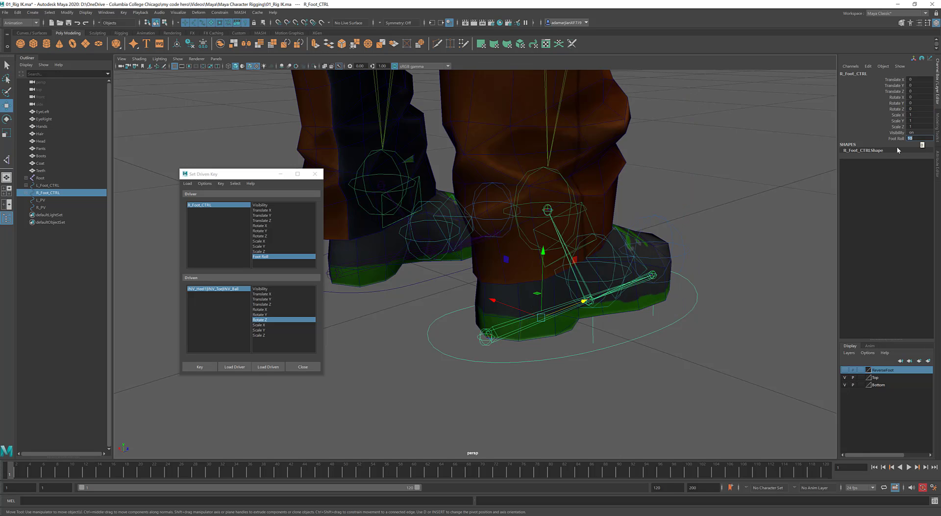
pyautogui.click(593, 300)
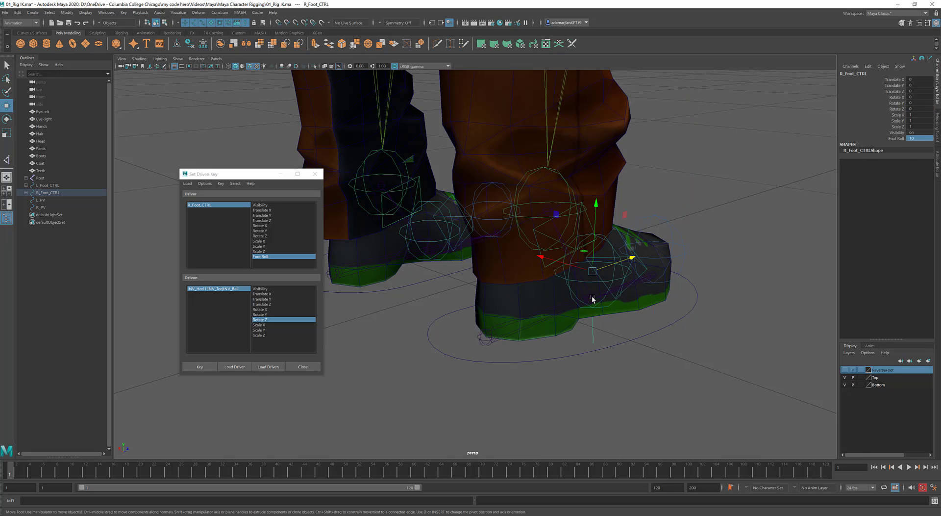
pyautogui.click(590, 300)
pyautogui.doubleClick(926, 109)
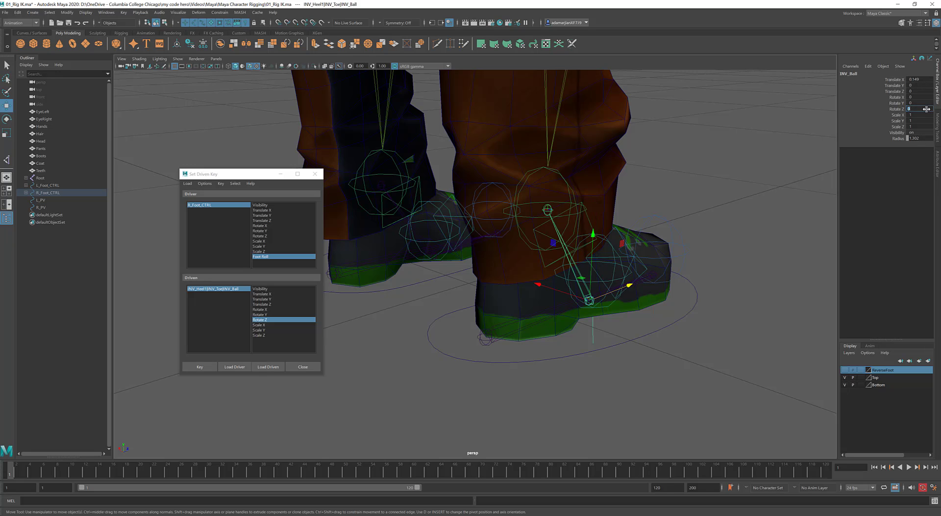
pyautogui.write('57')
pyautogui.press('Return')
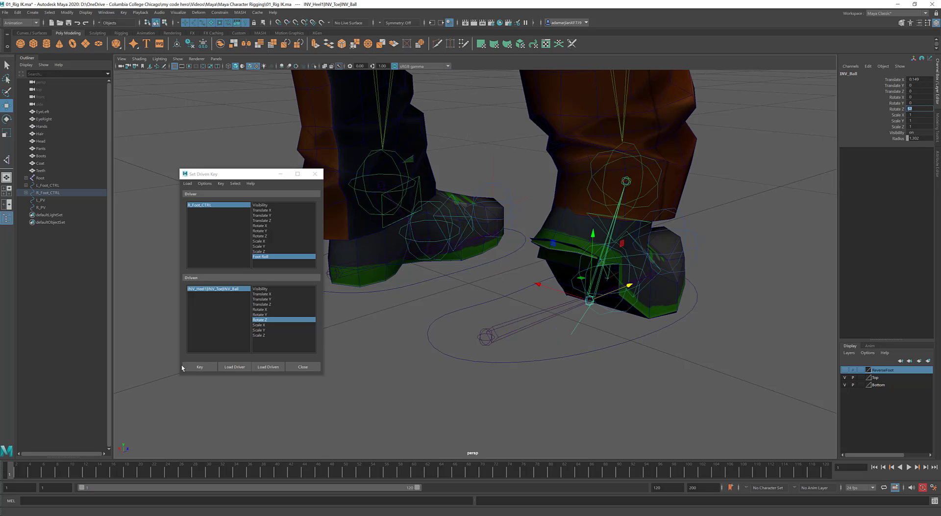
# Scrub R_Foot_CTRL's Foot Roll back towards 0 to test the right ball's driven rotation.
pyautogui.click(537, 364)
pyautogui.click(897, 138)
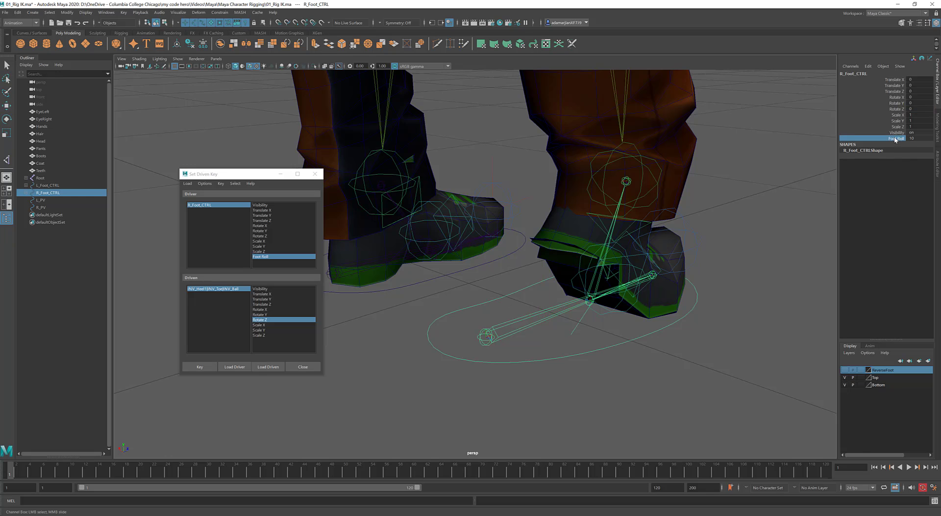
pyautogui.moveTo(735, 316); pyautogui.dragTo(716, 315, button='middle')
# Load L_Foot_CTRL as the driver and the left foot's INV_Ball as driven, choosing its Rotate Z.
pyautogui.keyDown('alt'); pyautogui.moveTo(540, 235); pyautogui.dragTo(410, 295); pyautogui.keyUp('alt')
pyautogui.press('w')
pyautogui.click(425, 327)
pyautogui.click(414, 393)
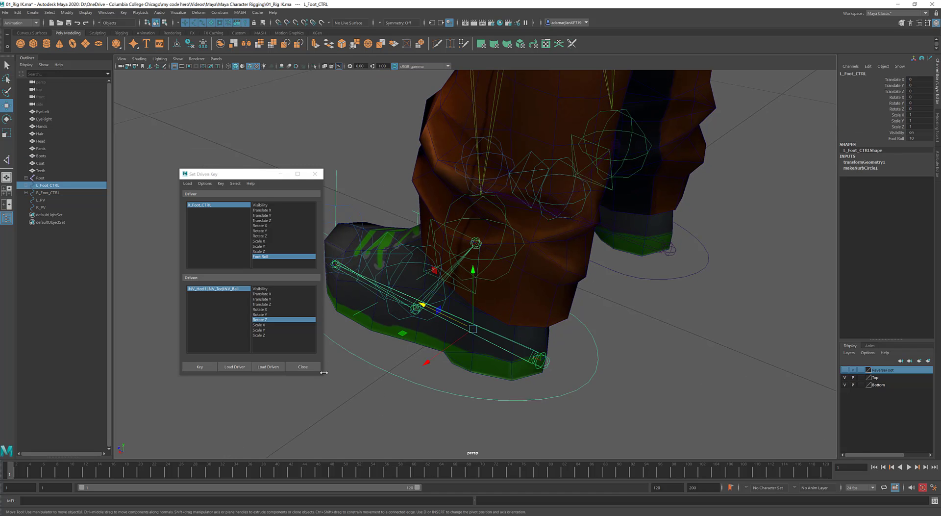
pyautogui.click(237, 367)
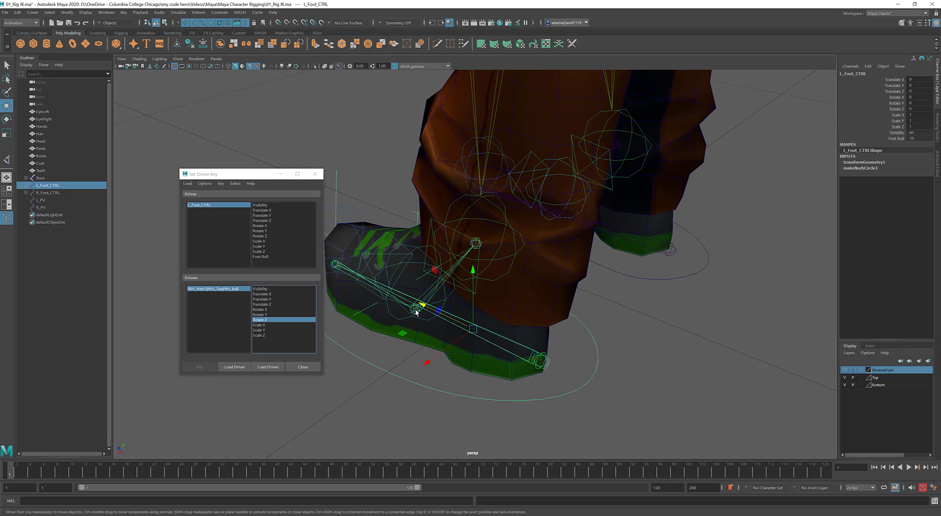
pyautogui.click(268, 366)
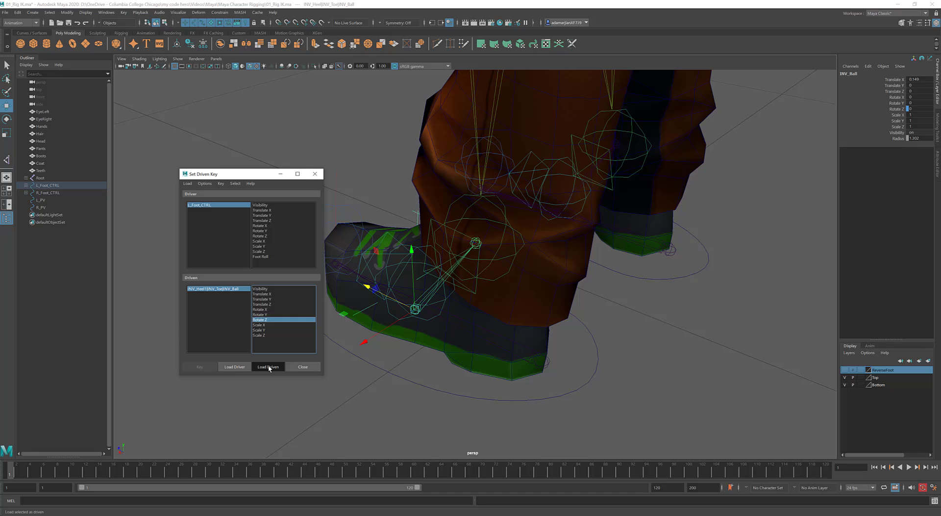
pyautogui.click(270, 320)
# Set the left INV_Ball's Rotate Z to 56 and key it against L_Foot_CTRL's Foot Roll of 10.
pyautogui.click(455, 346)
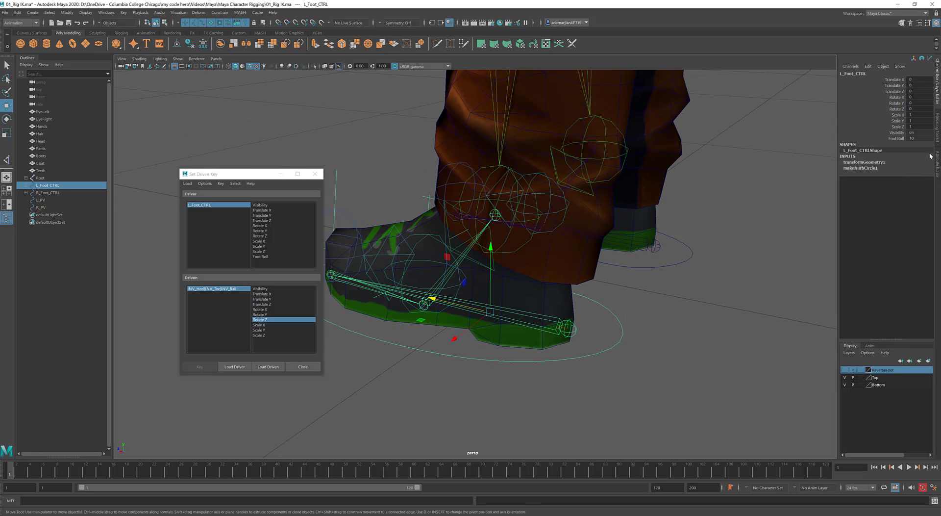
pyautogui.click(445, 284)
pyautogui.click(917, 109)
pyautogui.write('5')
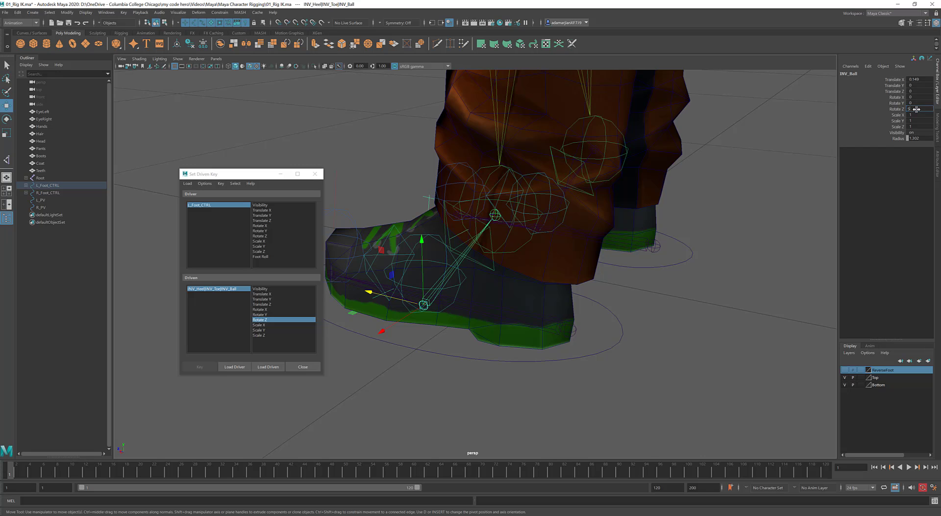
pyautogui.write('6')
pyautogui.press('Return')
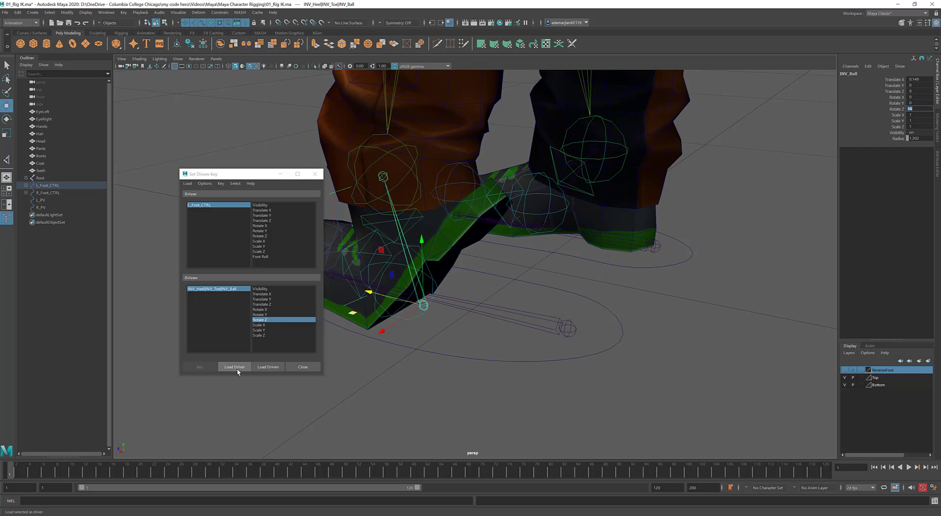
pyautogui.click(261, 257)
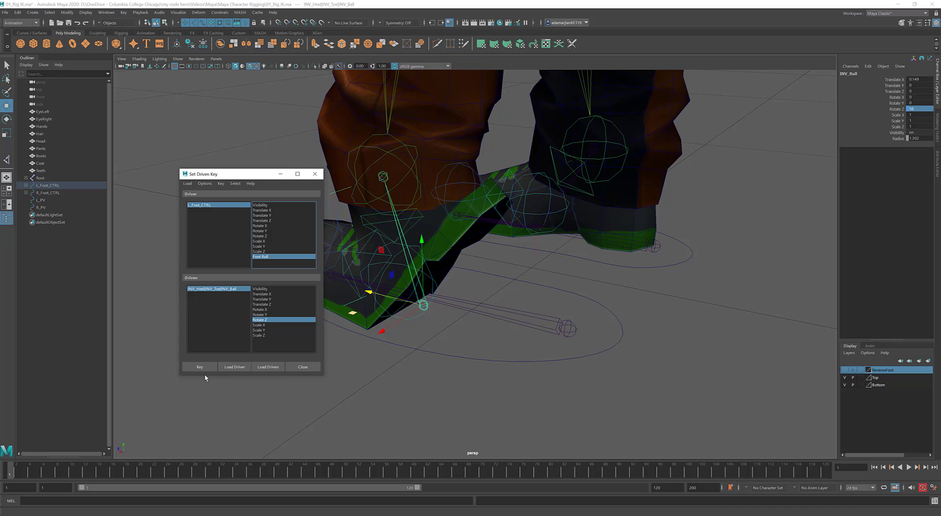
pyautogui.click(200, 367)
# Scrub Foot Roll on L_Foot_CTRL and on R_Foot_CTRL to test both feet's driven rolls.
pyautogui.click(521, 359)
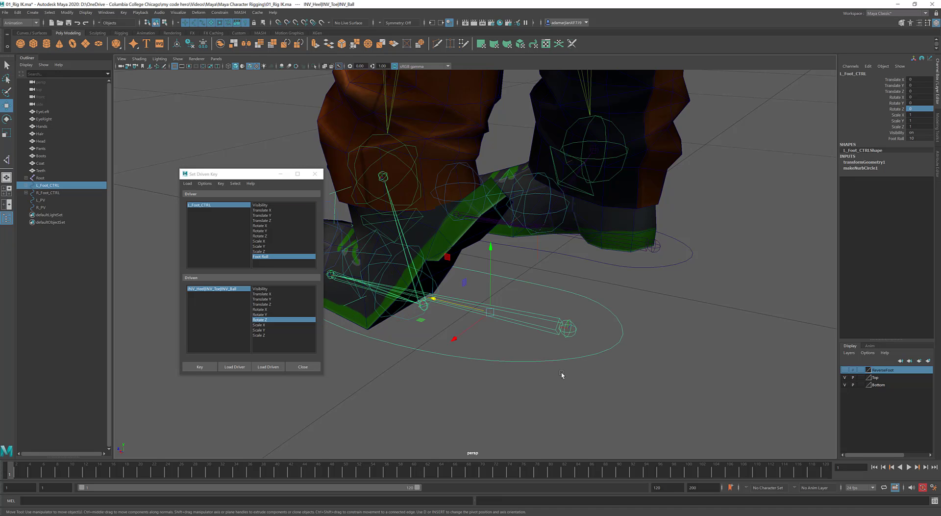
pyautogui.click(896, 139)
pyautogui.moveTo(690, 250); pyautogui.dragTo(677, 267, button='middle')
pyautogui.click(676, 268)
pyautogui.press('w')
pyautogui.click(896, 138)
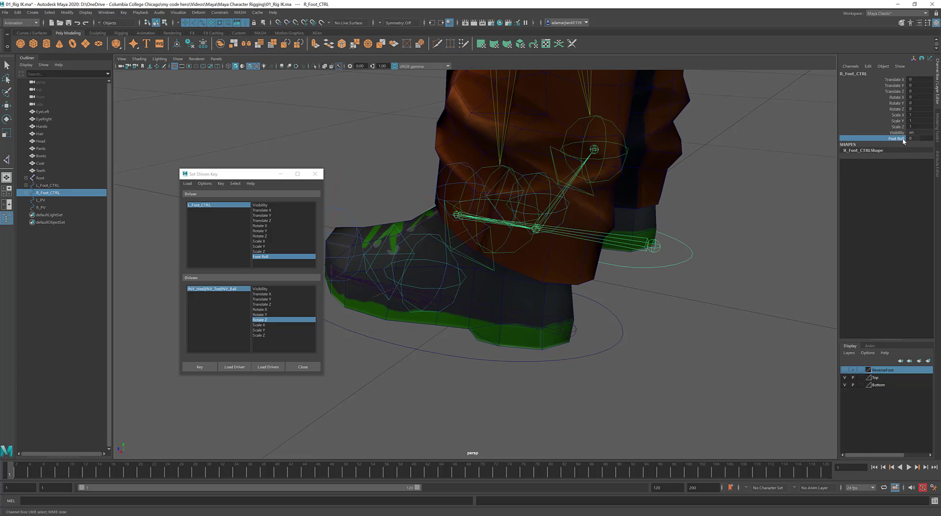
pyautogui.moveTo(731, 250); pyautogui.dragTo(694, 250, button='middle')
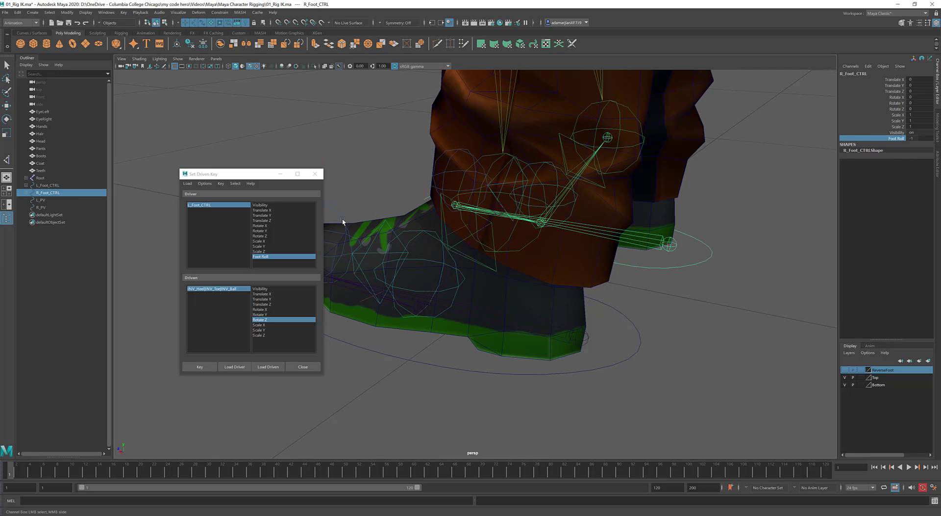